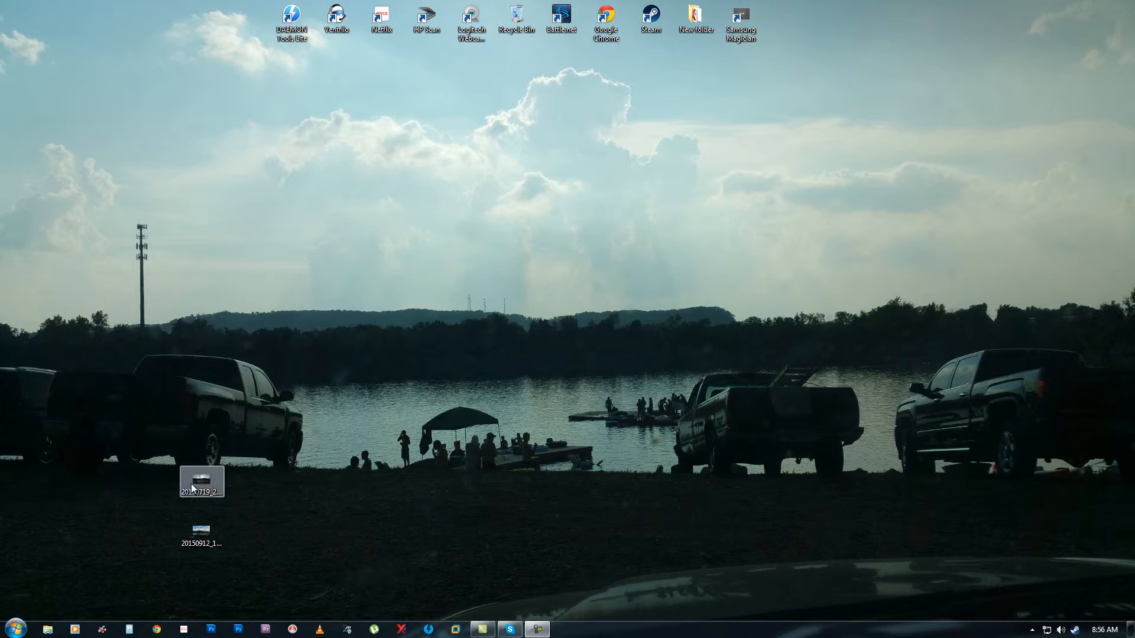
Place the 20150719_200815 photo beside the 20150912_143310 photo on the desktop
left_click(328, 533)
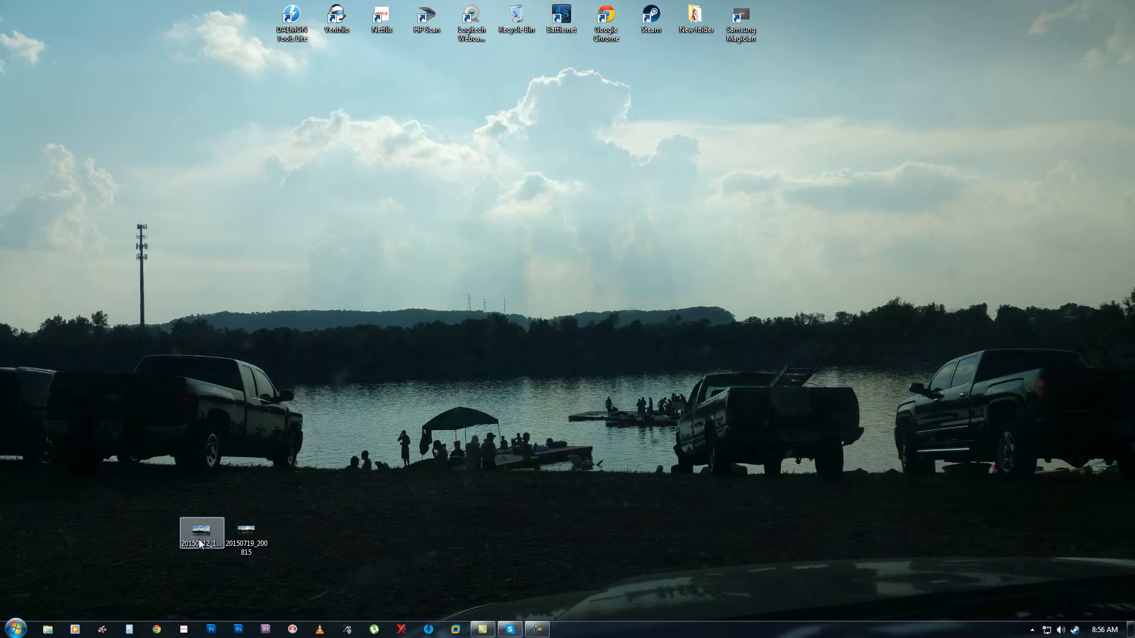
left_click_drag(178, 503, 314, 576)
left_click(289, 569)
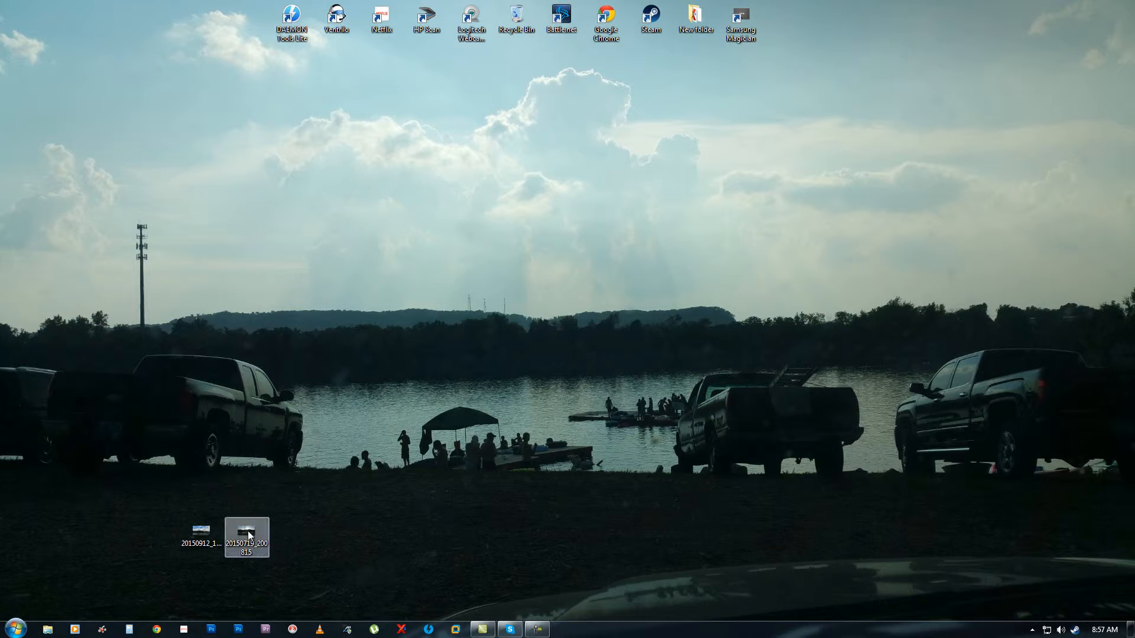
mouse_move(254, 545)
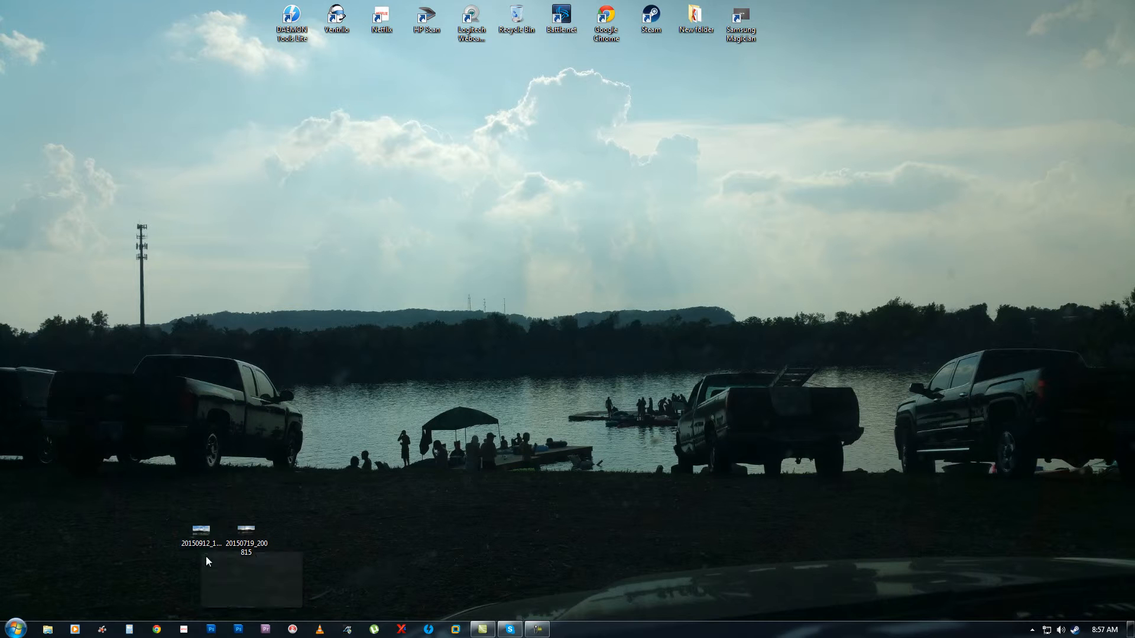
mouse_move(205, 538)
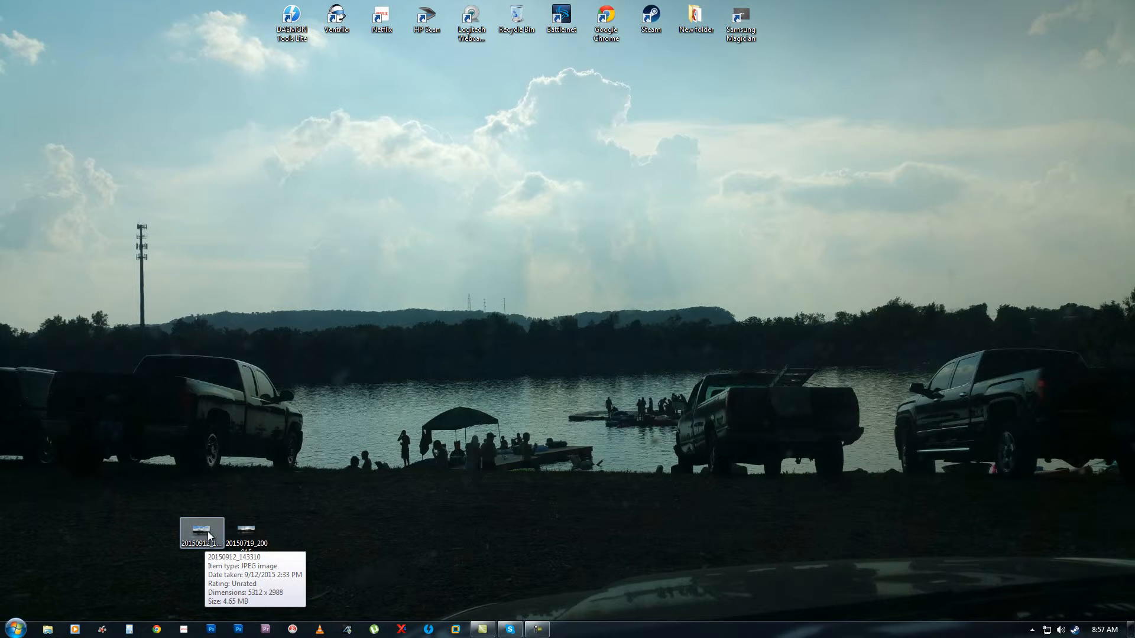
Preview the 20150719_200815 photo and the 20150912_143310 photo in Windows Photo Viewer, and close the viewer
left_click(242, 532)
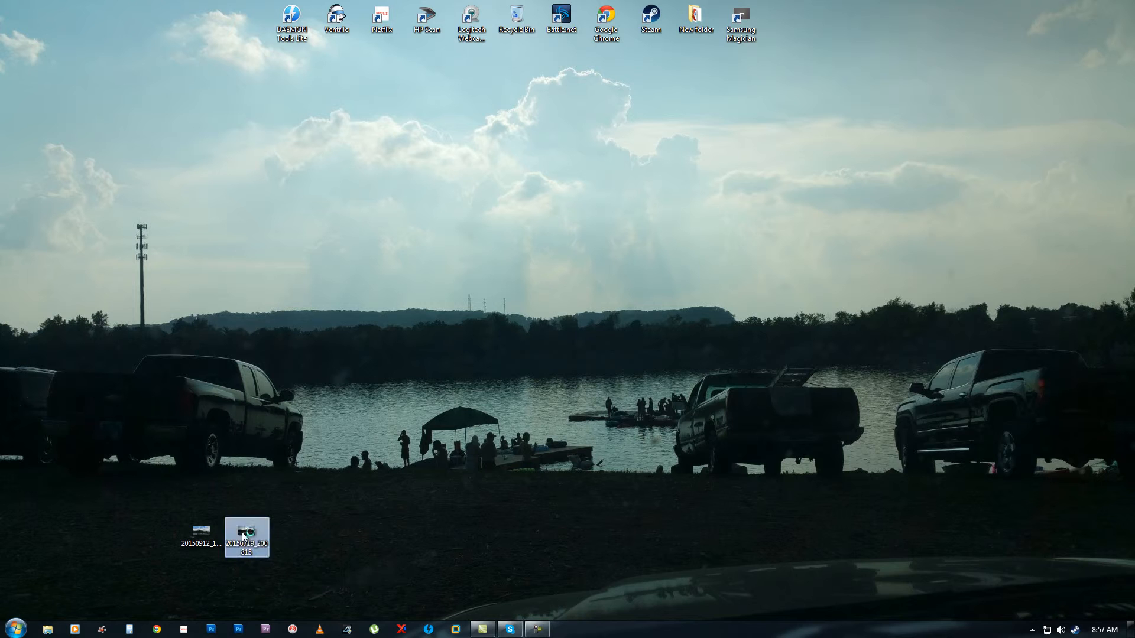
double_click(243, 532)
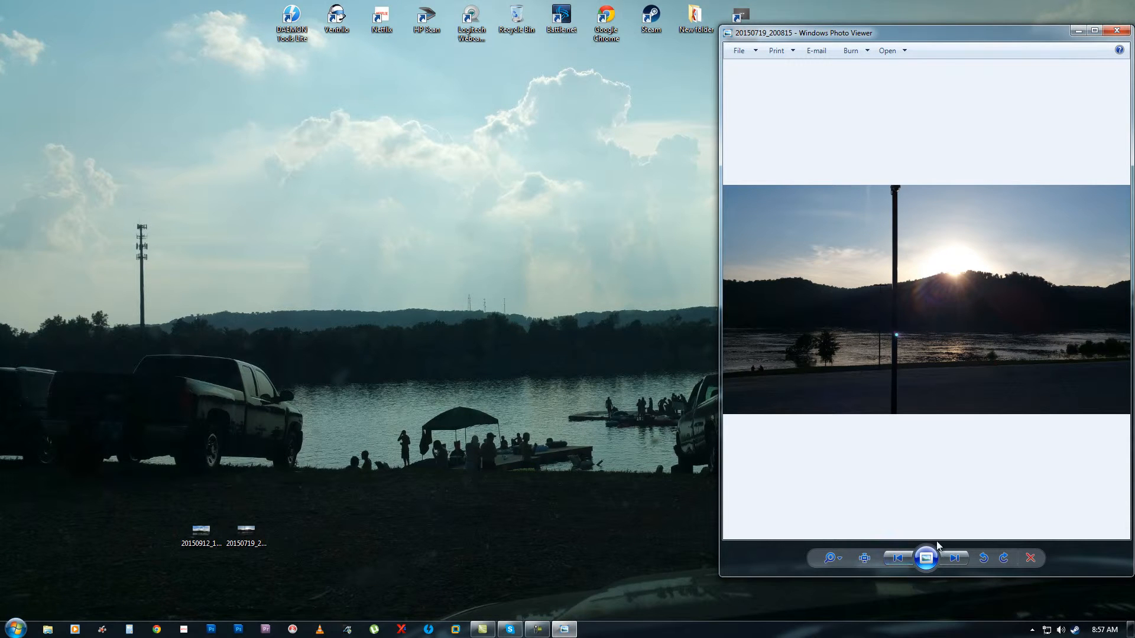
left_click(906, 560)
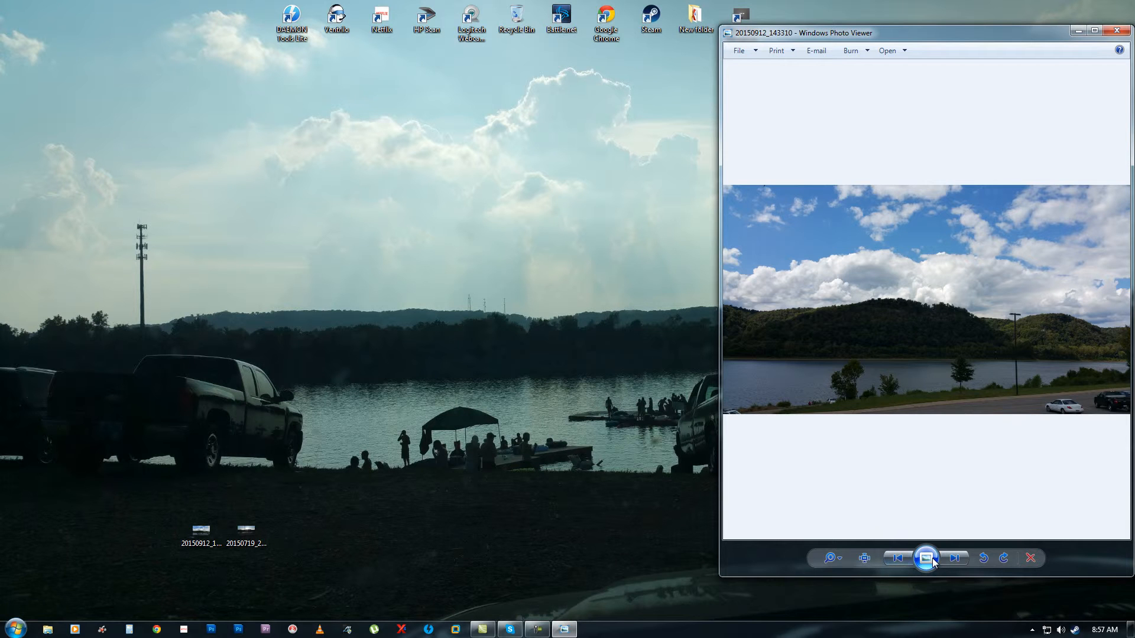
left_click(1113, 35)
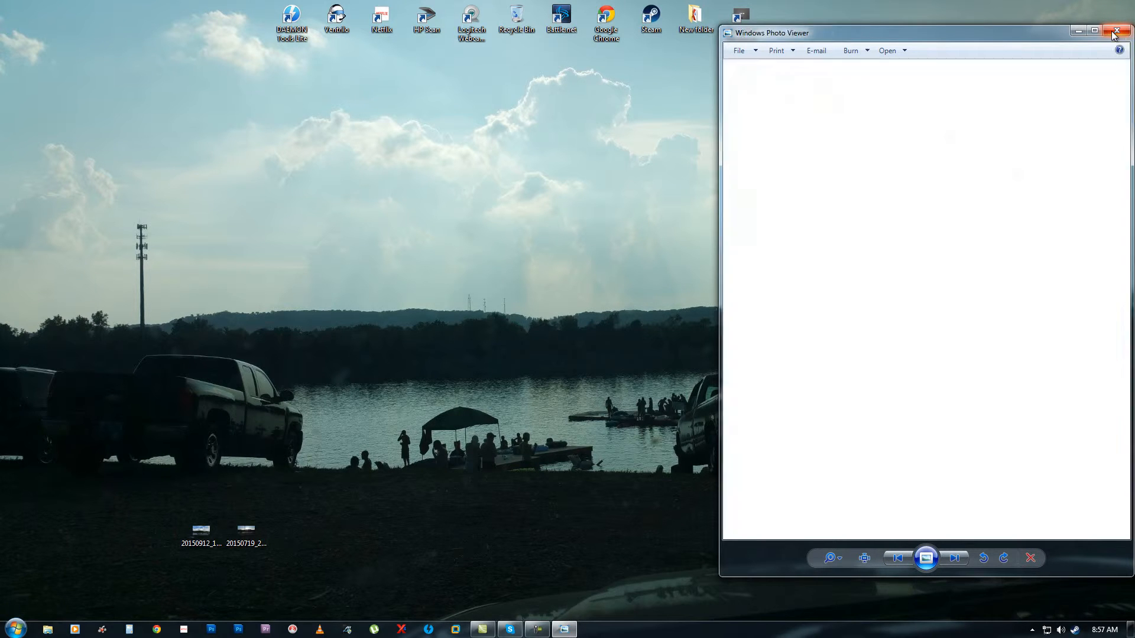
Inspect the image dimensions in the detailed properties of the 20150719_200815 photo
right_click(243, 541)
left_click(277, 531)
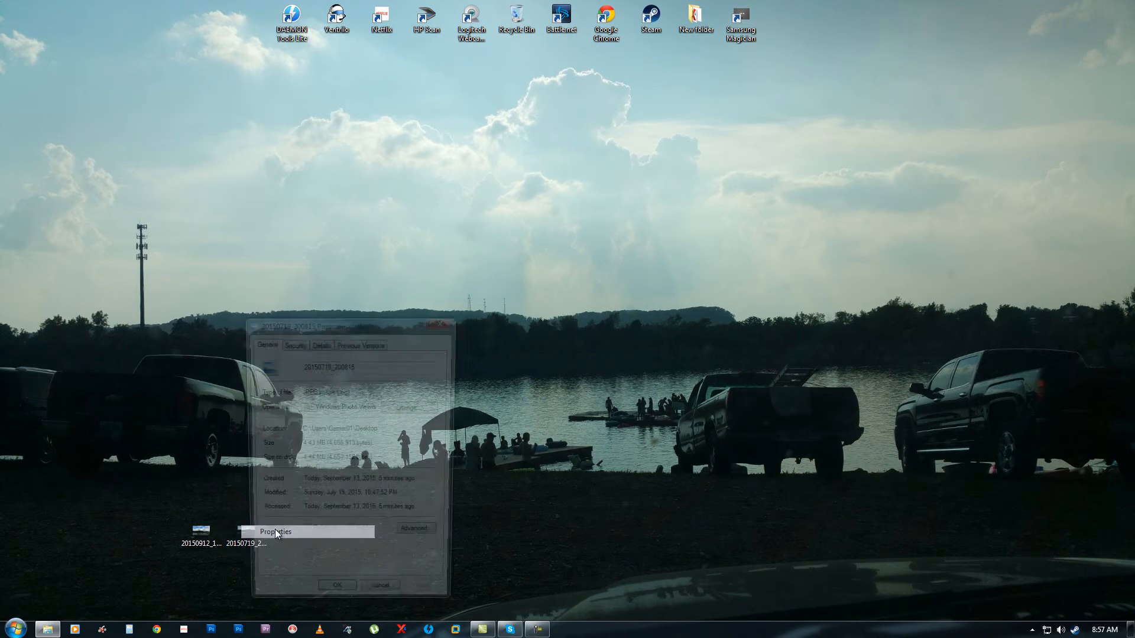
left_click(300, 344)
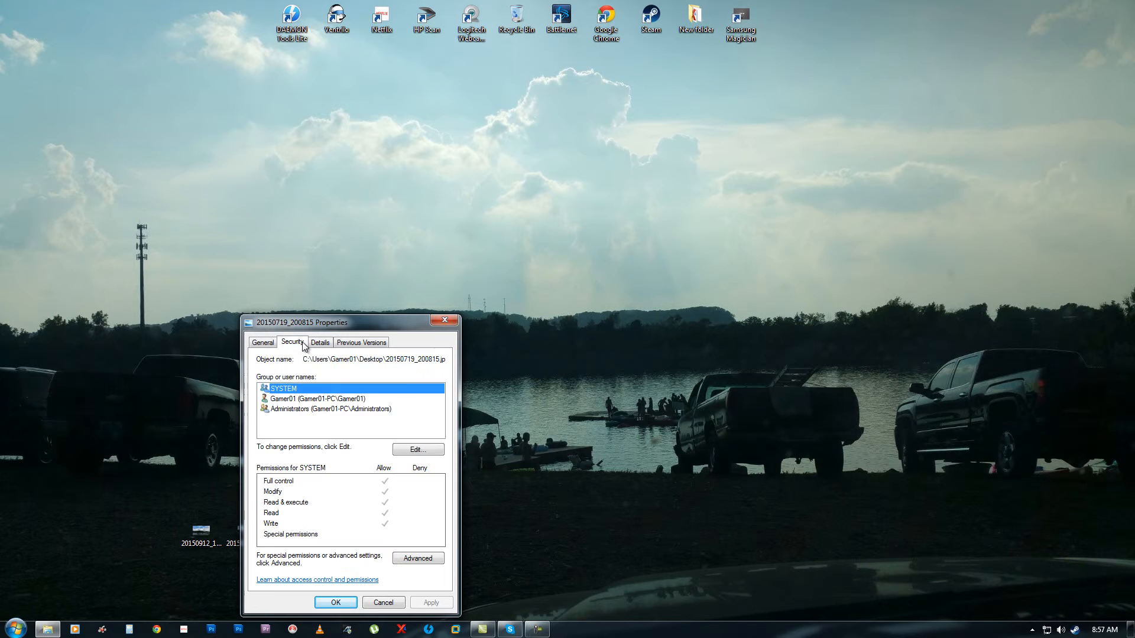
left_click(320, 345)
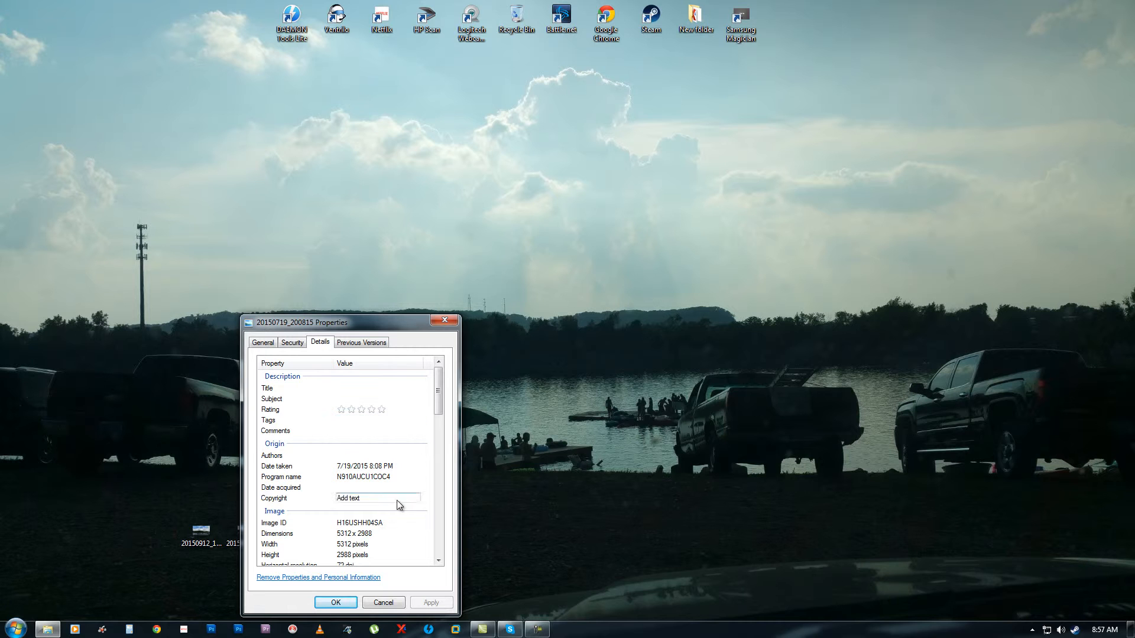
left_click(376, 534)
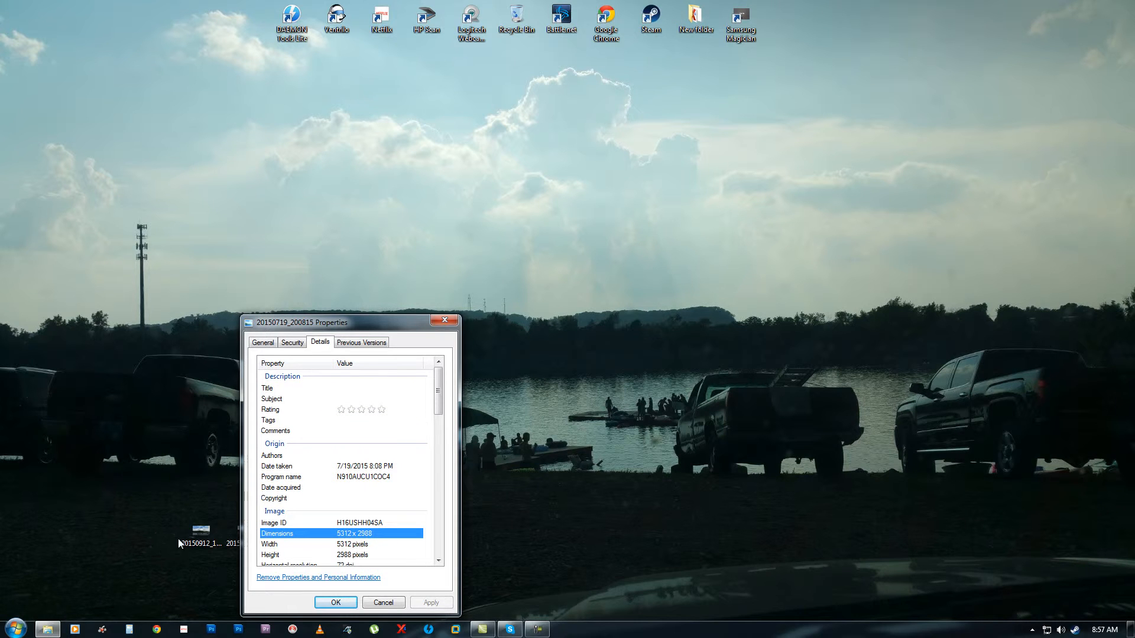
Compare the detailed properties of the 20150912_143310 photo side by side with those of the other photo, and close both windows
right_click(214, 517)
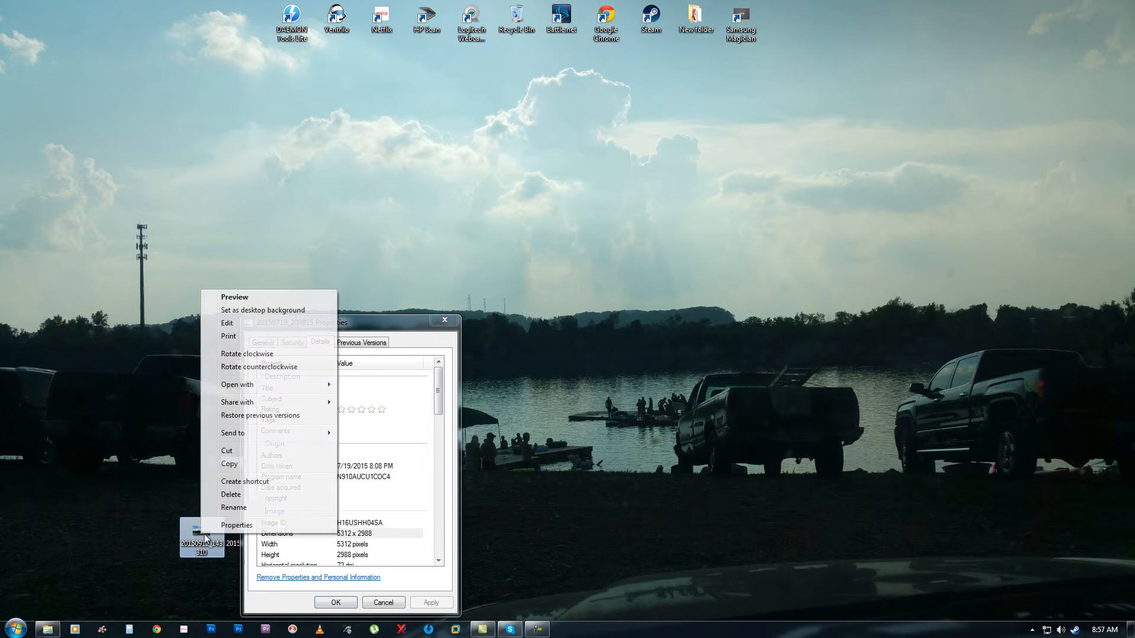
left_click(222, 516)
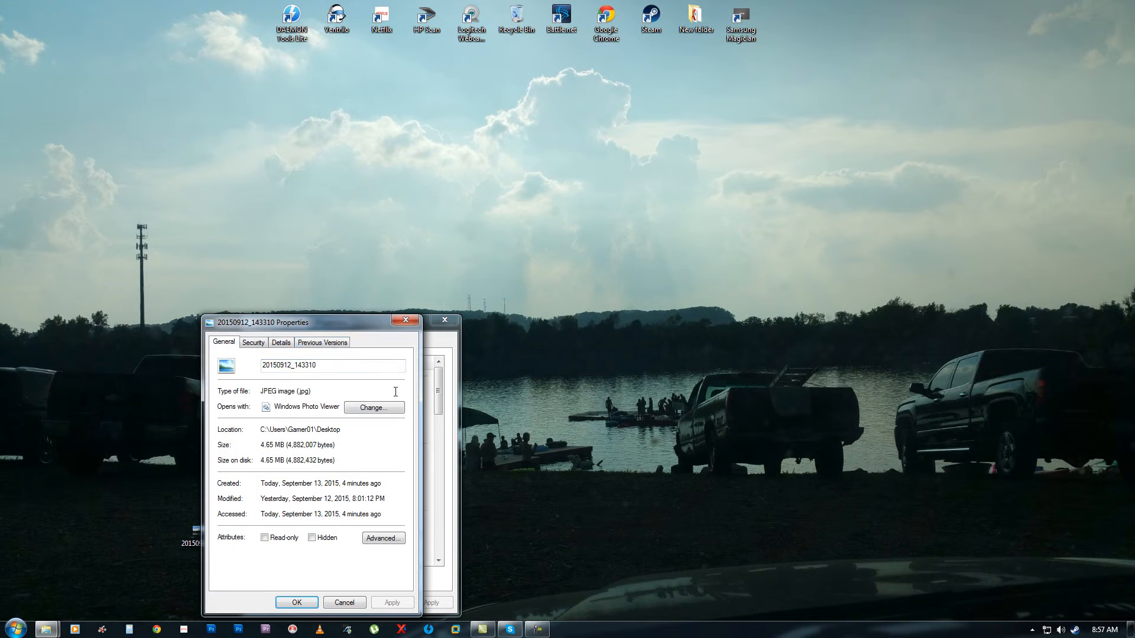
left_click(284, 343)
left_click_drag(310, 319, 573, 317)
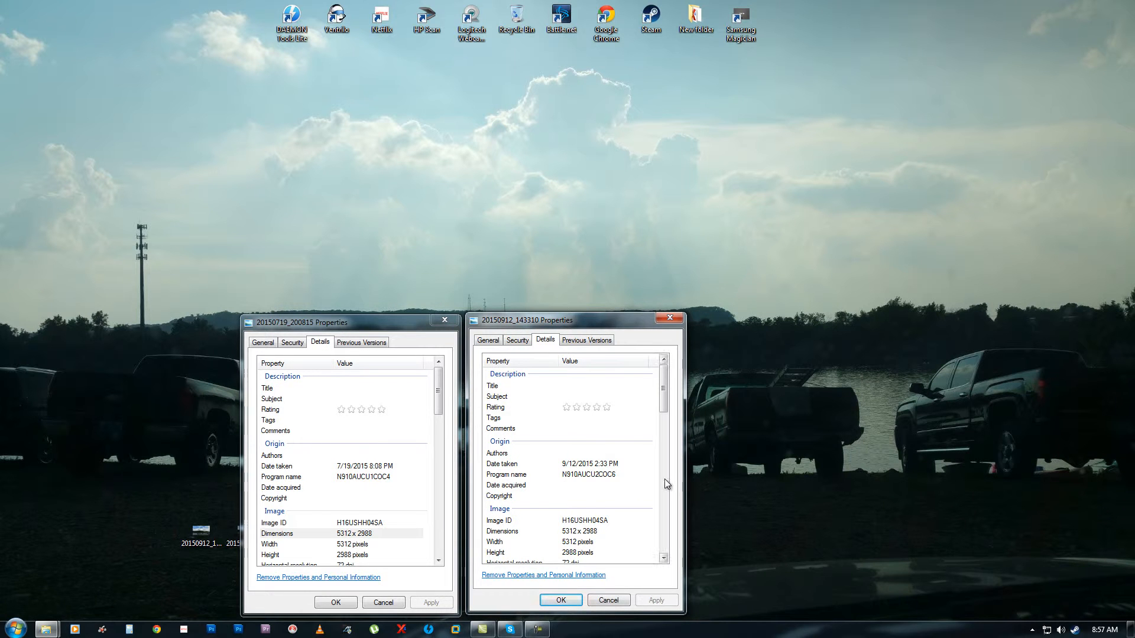
scroll(666, 481, "down", 1)
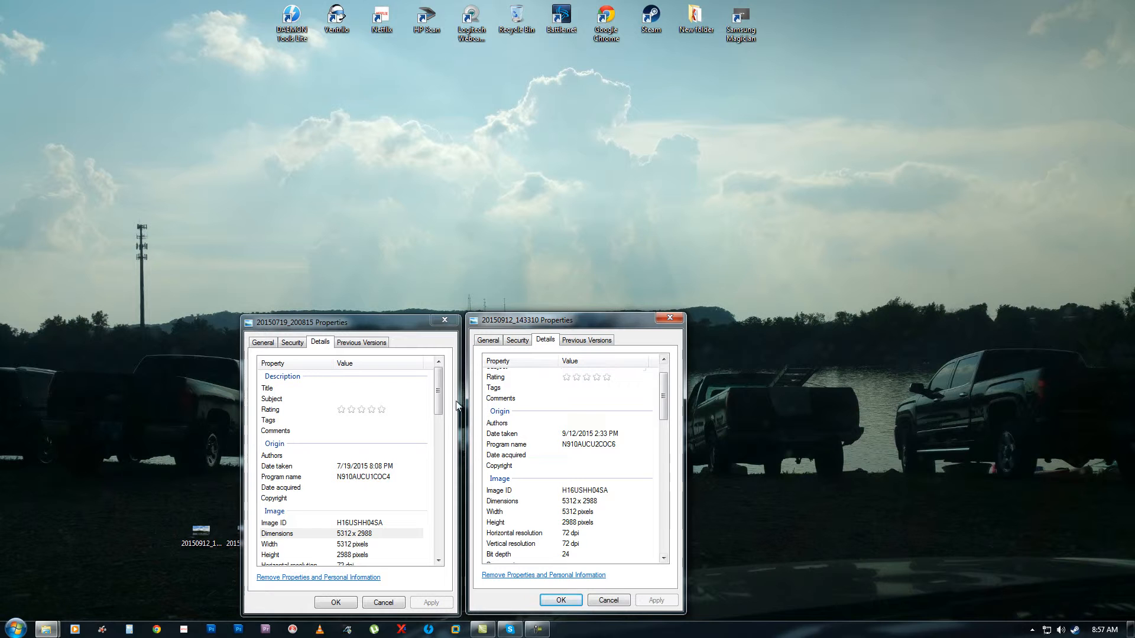
left_click_drag(438, 395, 437, 420)
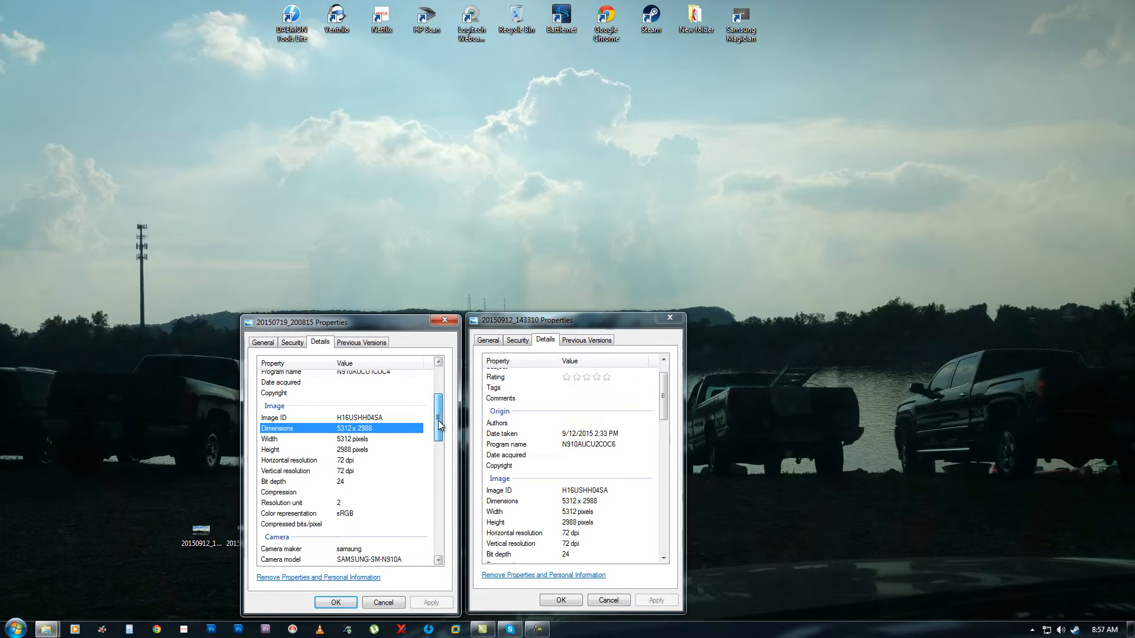
left_click(444, 319)
left_click(669, 320)
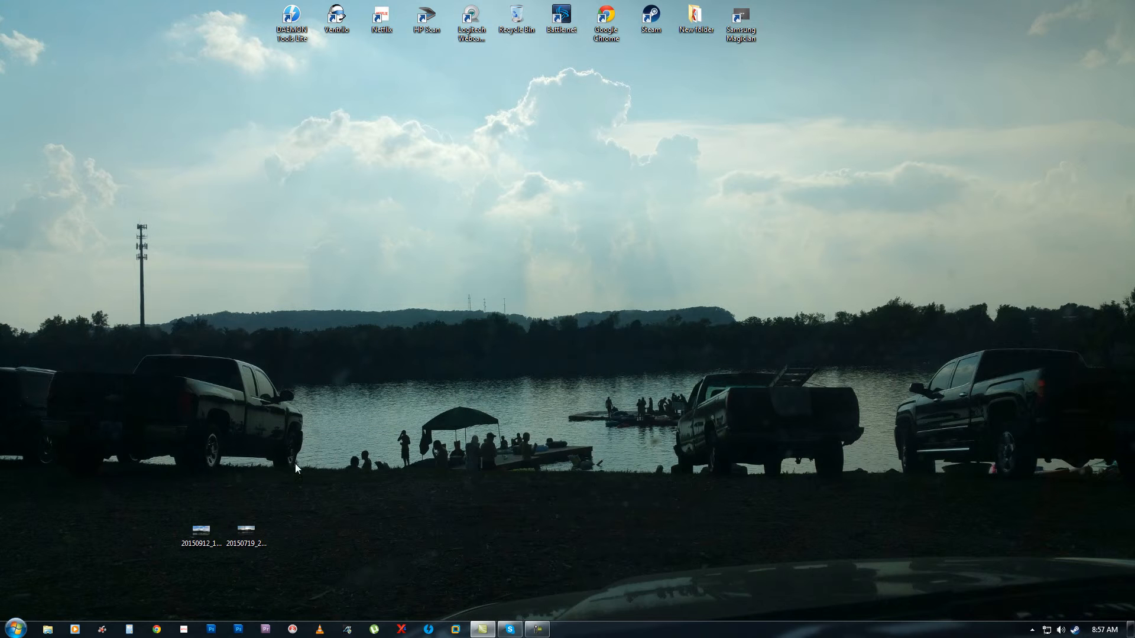
right_click(247, 530)
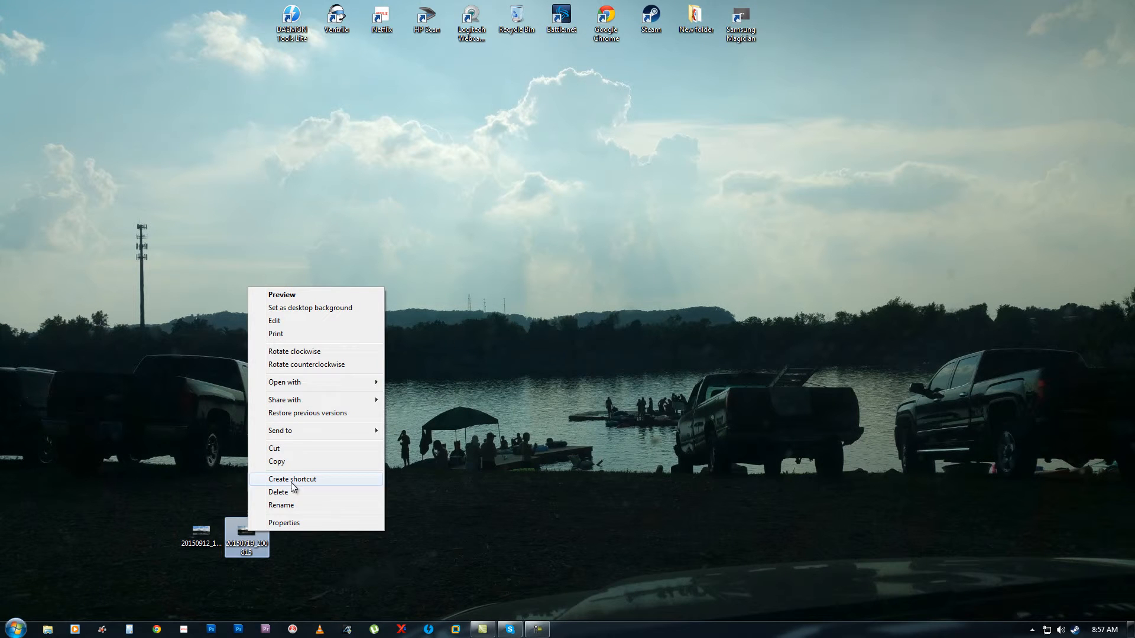
left_click(300, 324)
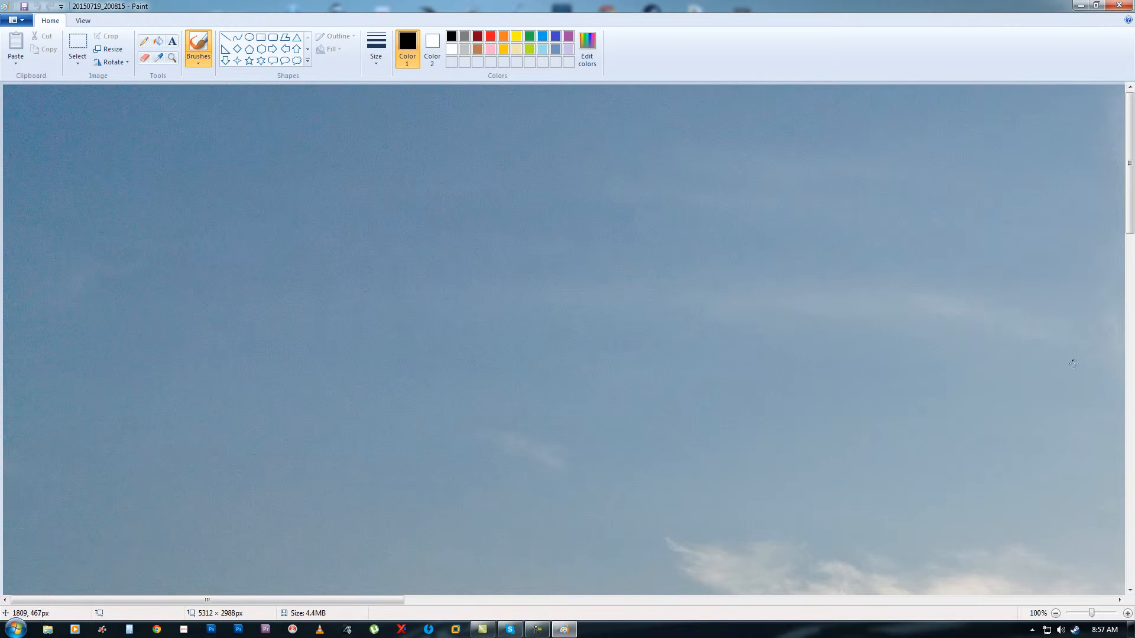
left_click(1119, 6)
Open the 20150719_200815 photo with Adobe Photoshop CS5
right_click(254, 530)
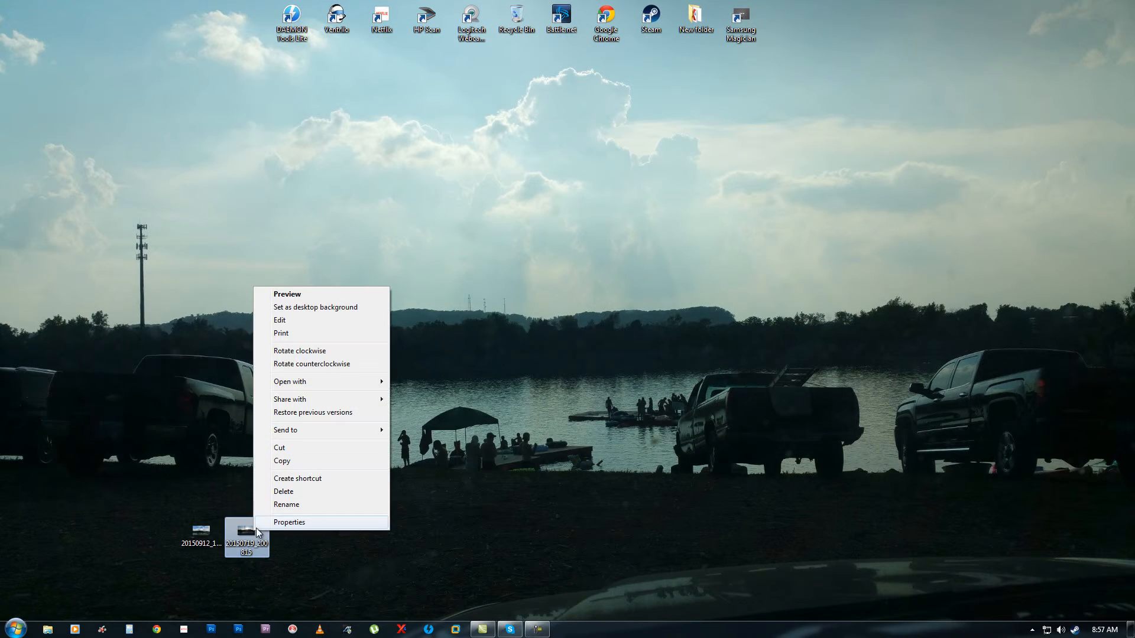
mouse_move(335, 382)
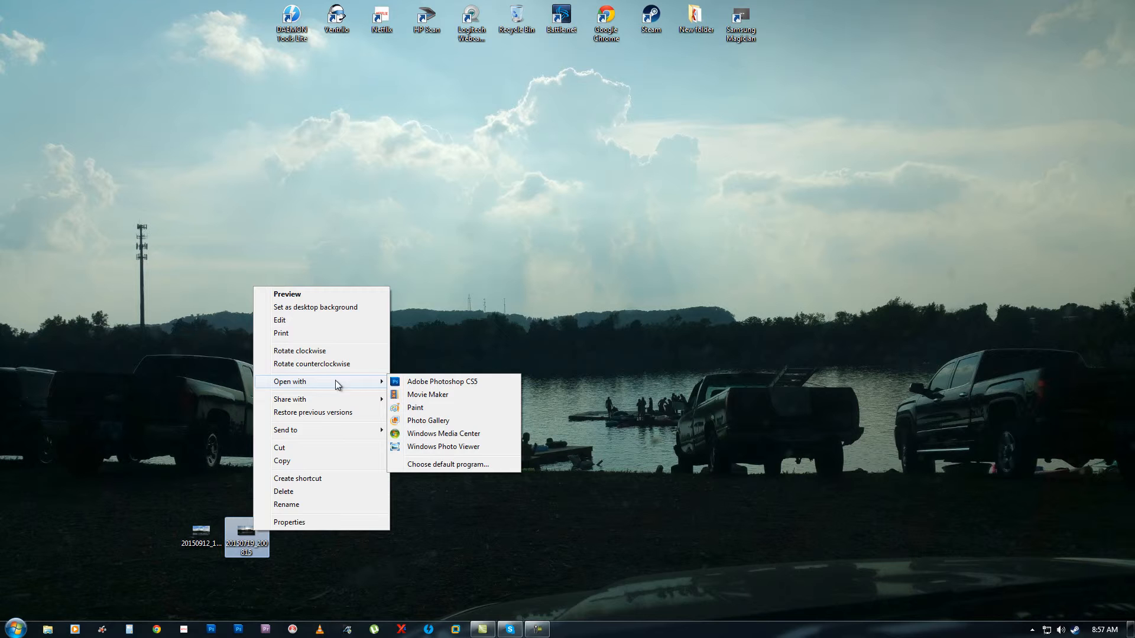
left_click(440, 381)
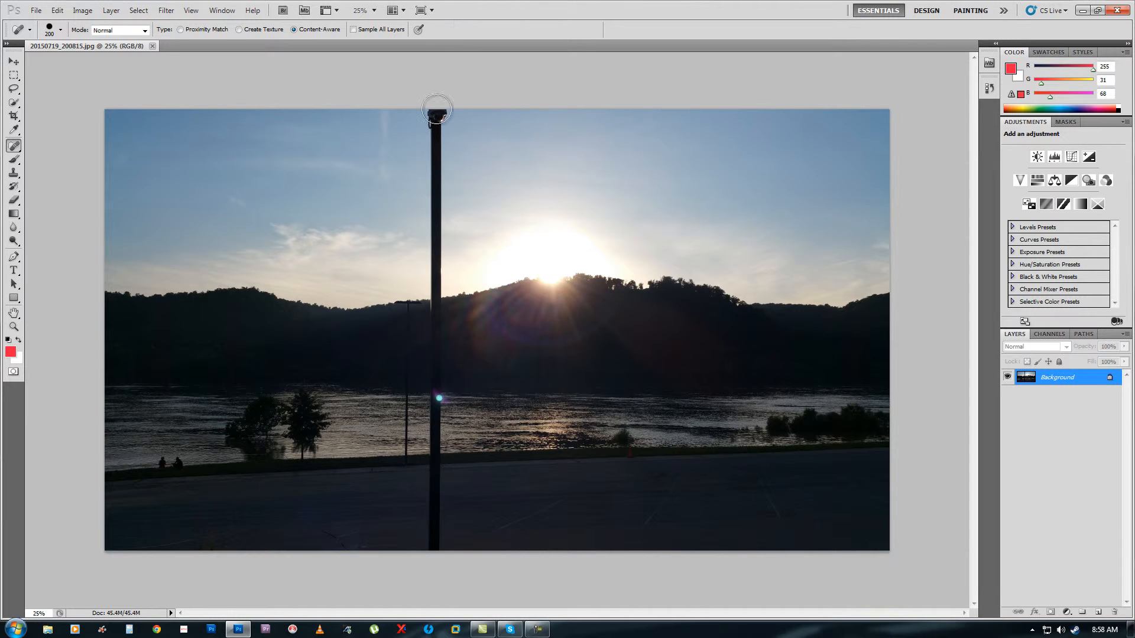
Choose the Spot Healing Brush Tool and set its brush size to 89 px
left_click(15, 149)
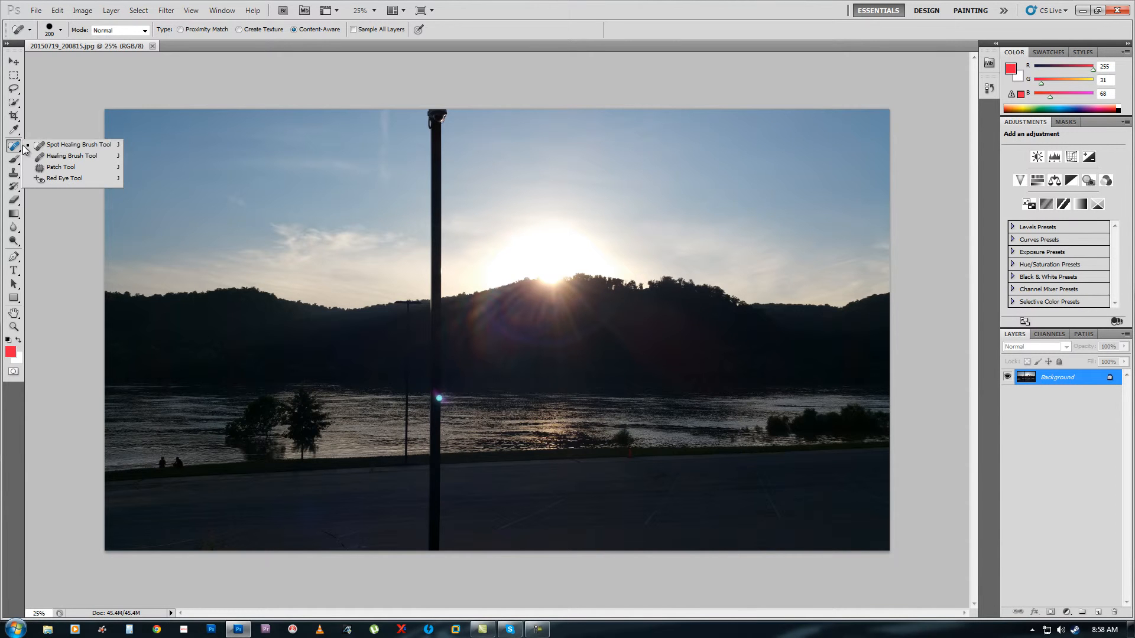
left_click(53, 148)
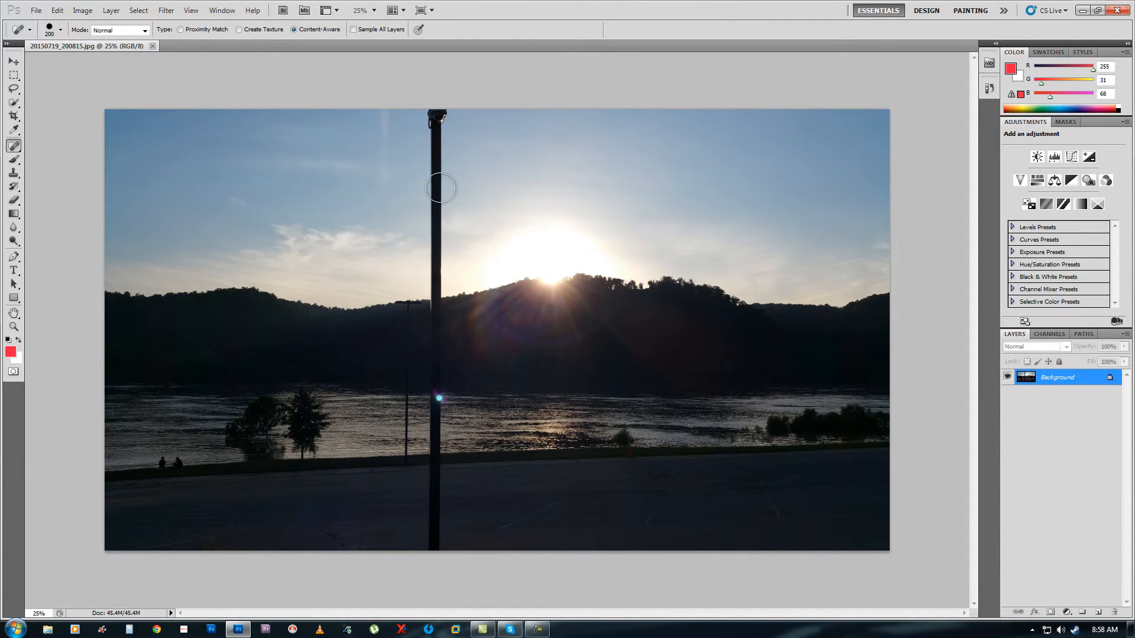
right_click(435, 188)
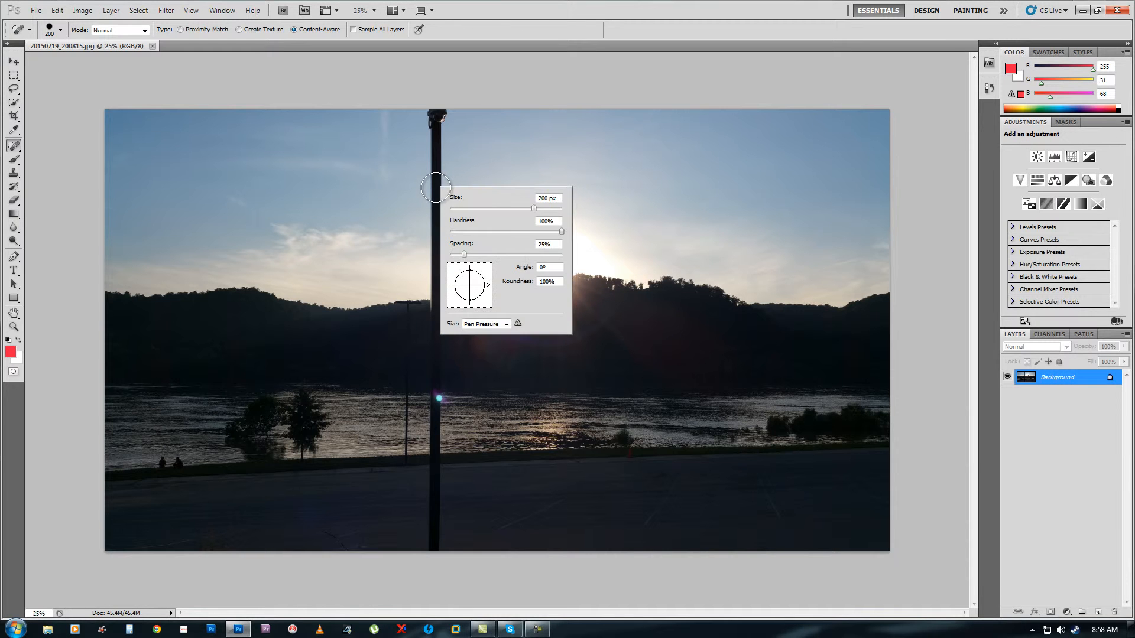
left_click(508, 208)
left_click(498, 208)
Paint the healing brush over the tall dark pole from its lamp head down to the photo's lower edge to remove it
left_click(436, 169)
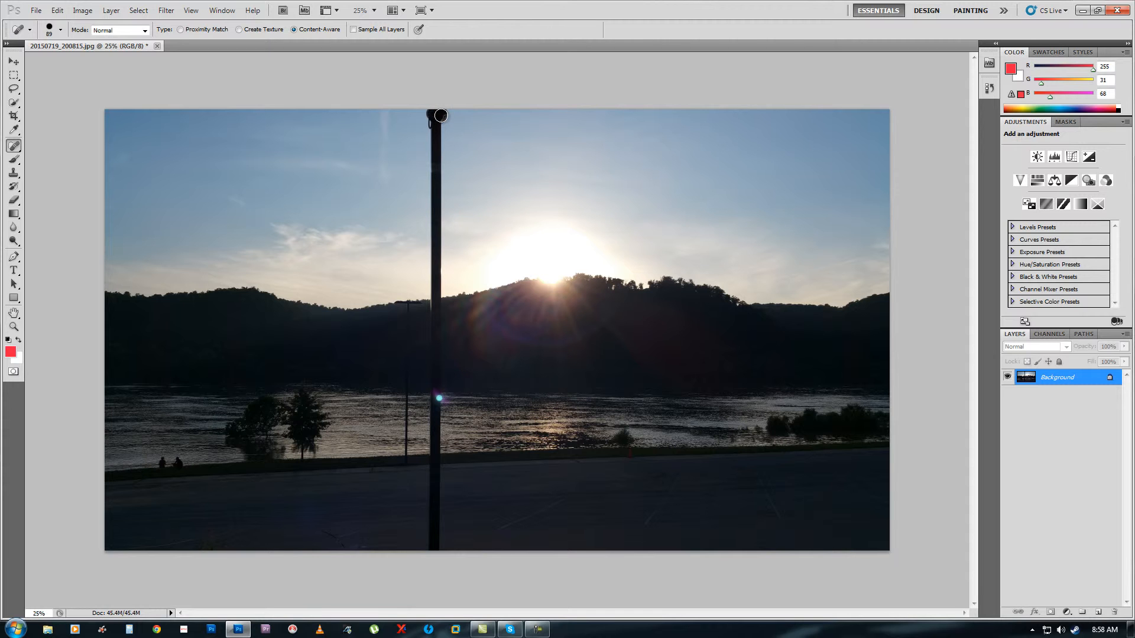
left_click_drag(437, 135, 427, 459)
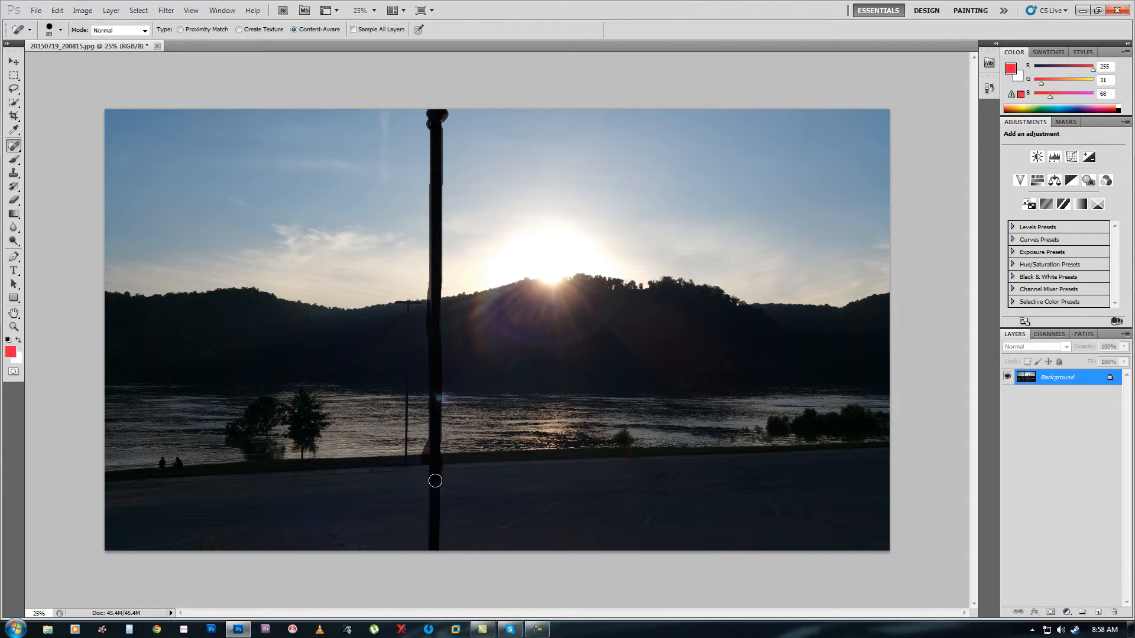
left_click_drag(435, 518, 436, 553)
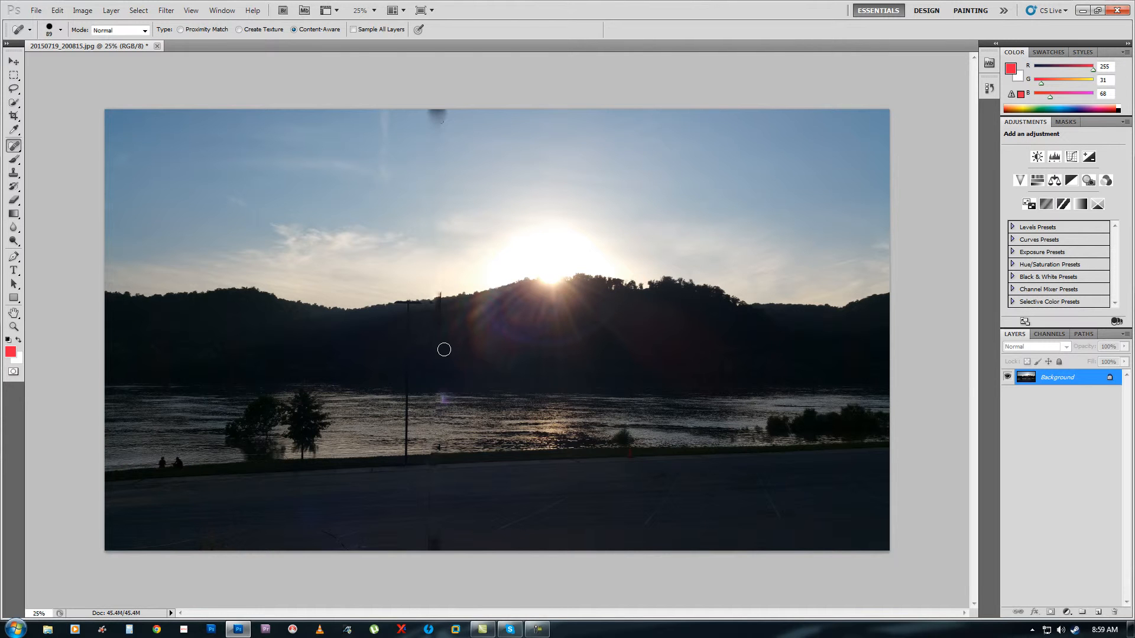
Heal the remnants of the tall pole in the sky, along the hillside and on the pavement
left_click_drag(437, 117, 438, 119)
left_click_drag(439, 294, 441, 376)
mouse_move(423, 535)
left_mouse_down()
mouse_move(436, 540)
mouse_move(428, 473)
left_mouse_up()
Heal away the two people on the shoreline, the flare spot on the water and the smudge left by the lamp head
left_click(162, 463)
left_click(438, 447)
left_click(444, 399)
mouse_move(448, 118)
left_mouse_down()
mouse_move(437, 118)
mouse_move(461, 117)
mouse_move(422, 118)
left_mouse_up()
Reduce the healing brush size to 33 px and remove the thin pole in front of the river and hillside
right_click(408, 304)
left_click(460, 325)
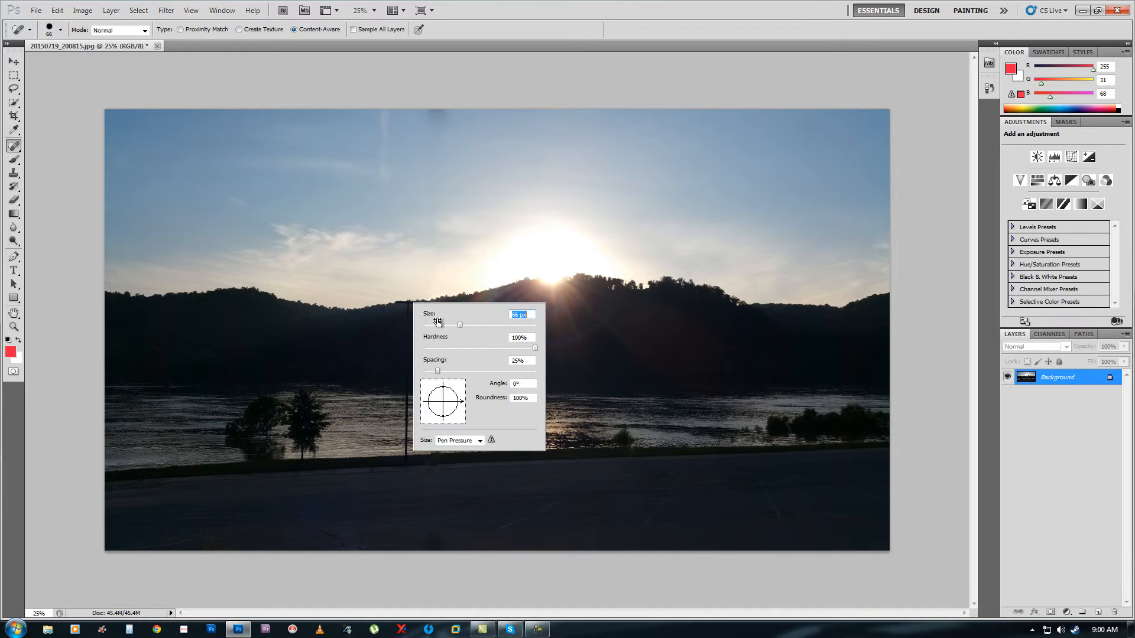
left_click(442, 324)
key("Return")
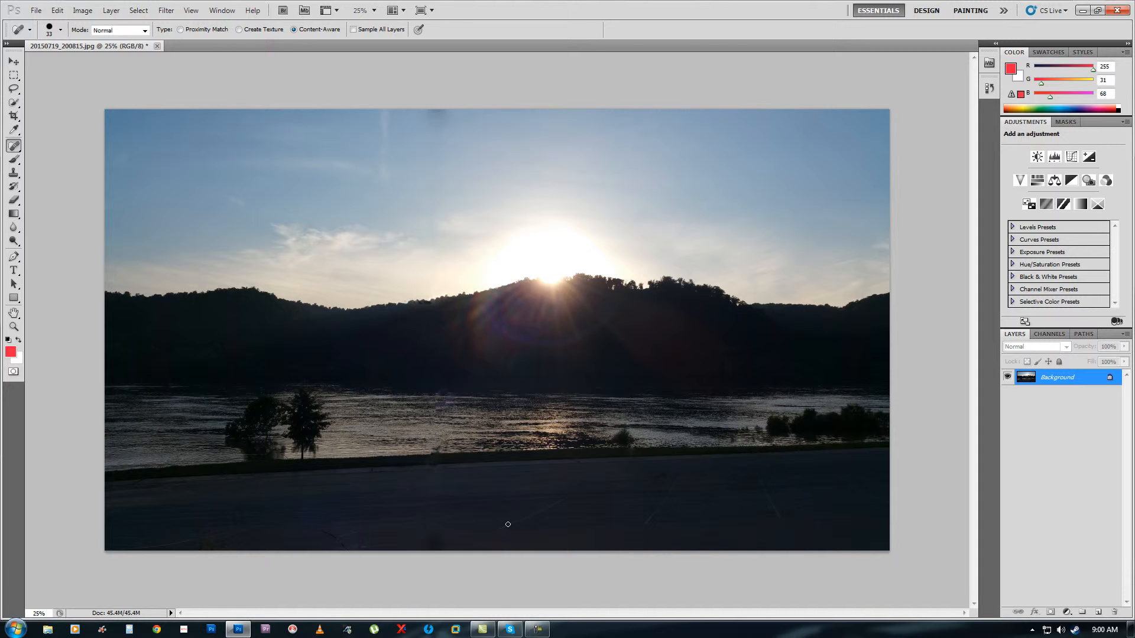
left_click_drag(430, 305, 410, 298)
Quit Photoshop and save the changes to the photo as a JPEG with quality 12 (Maximum) and Baseline Optimized format
left_click(1116, 10)
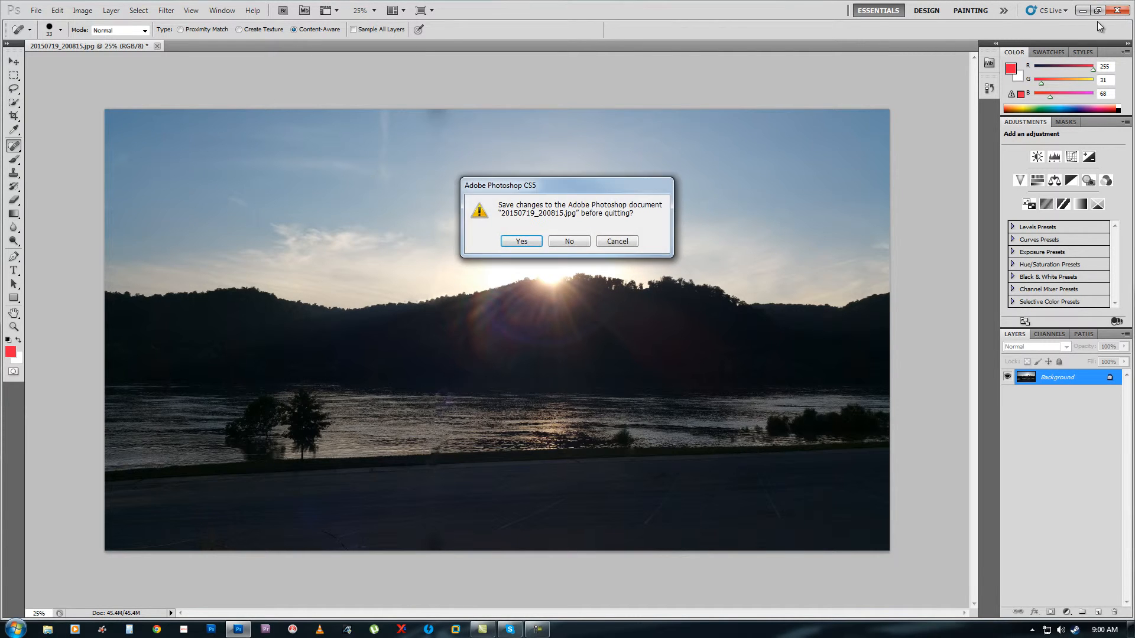
left_click(532, 241)
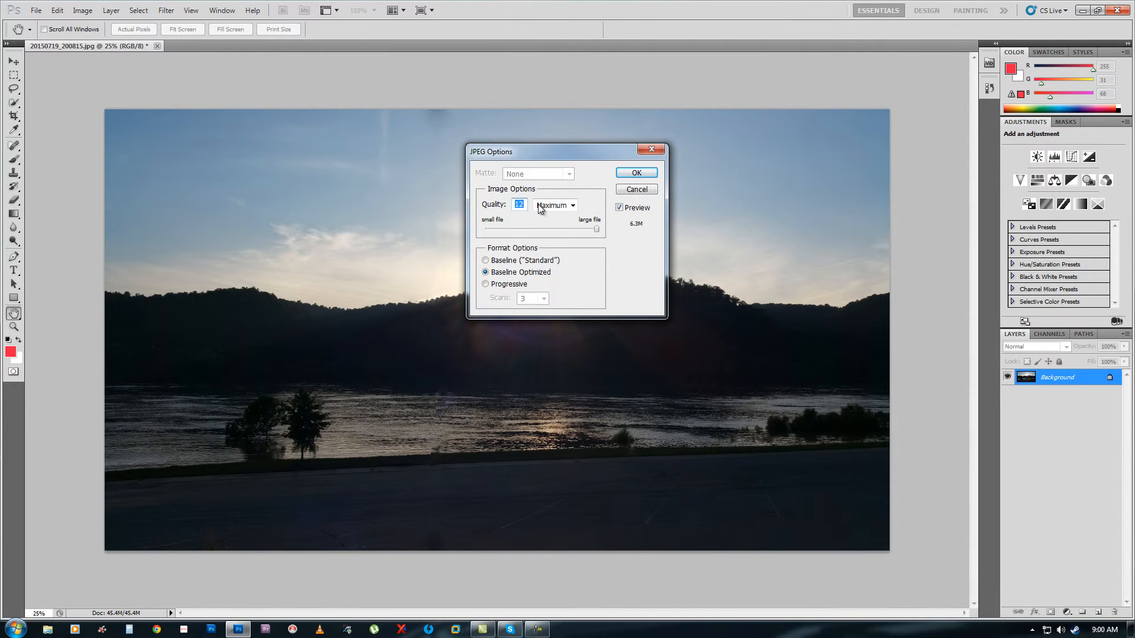
left_click(573, 206)
left_click(574, 206)
left_click(637, 173)
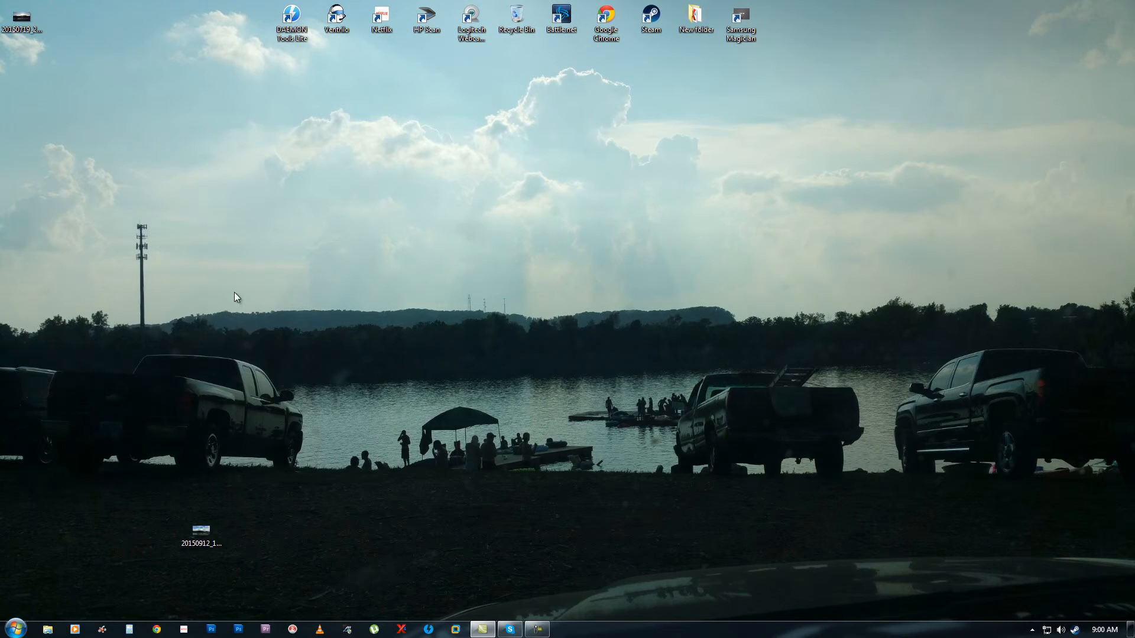
Move the edited 20150719_200815 photo from the desktop's corner to the open sky area of the wallpaper
left_click_drag(22, 17, 388, 227)
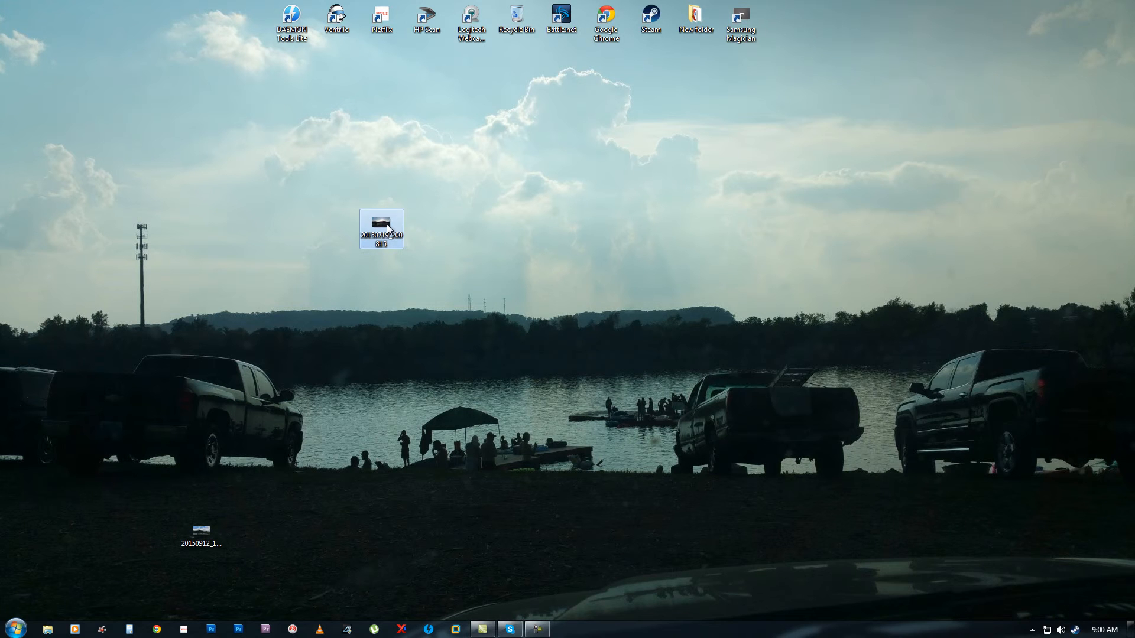
View the edited 20150719_200815 photo full frame in the photo viewer and close it
double_click(381, 228)
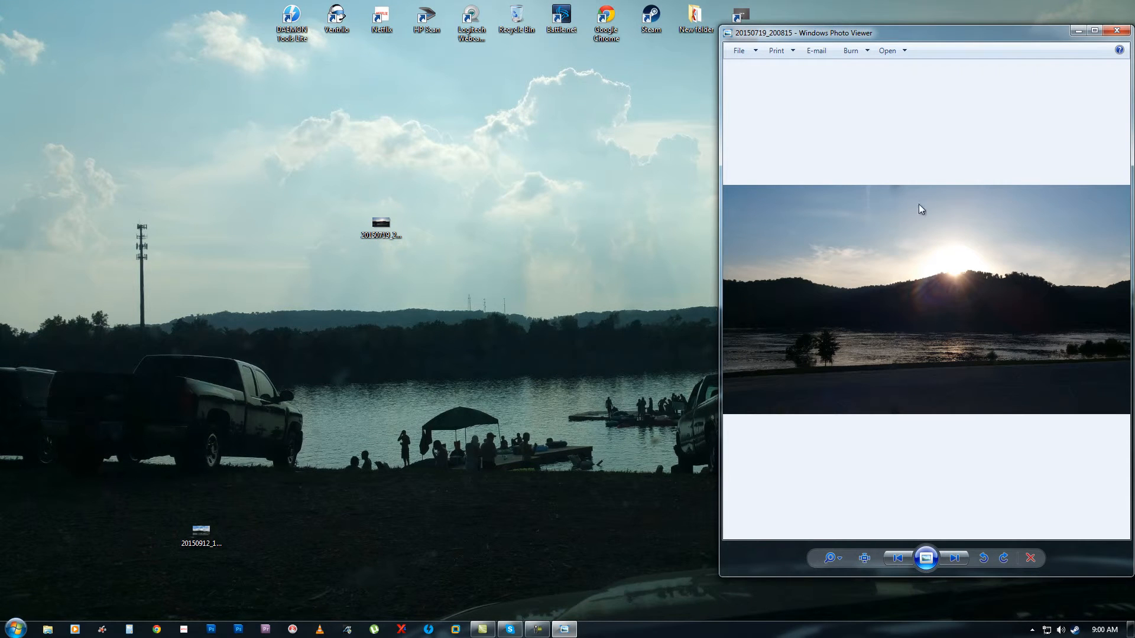
left_click(1116, 31)
Open the 20150912_143310 photo from the desktop in Photoshop
right_click(191, 530)
mouse_move(265, 382)
left_click(374, 382)
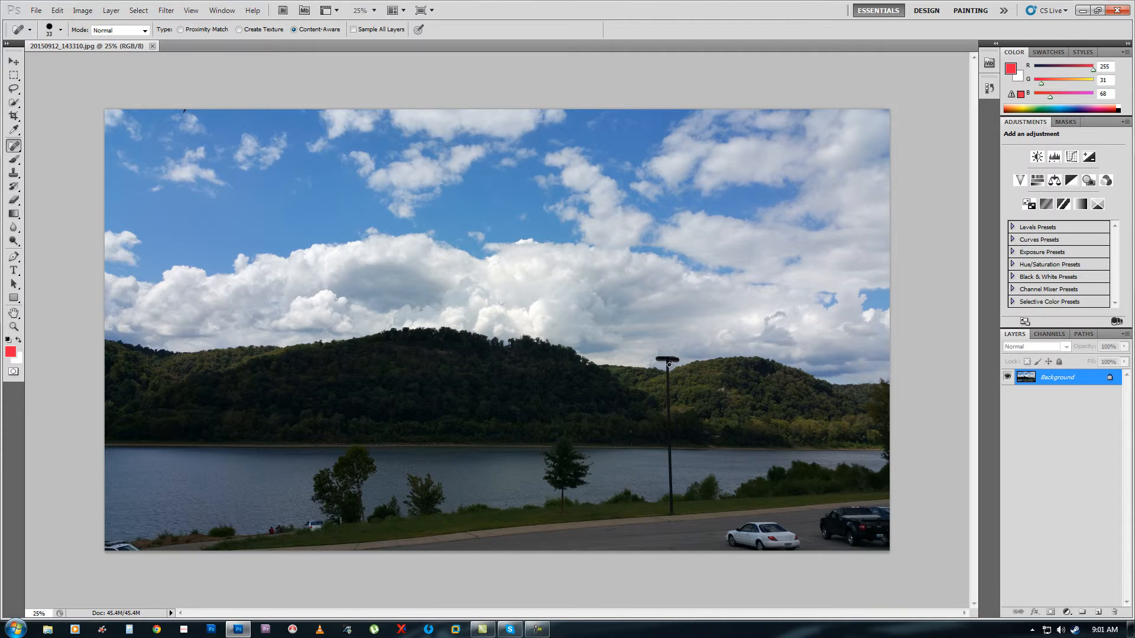
Remove the light pole and its lamp head from the hillside and river with the Spot Healing Brush
left_click_drag(667, 398, 669, 424)
left_click_drag(671, 470, 672, 486)
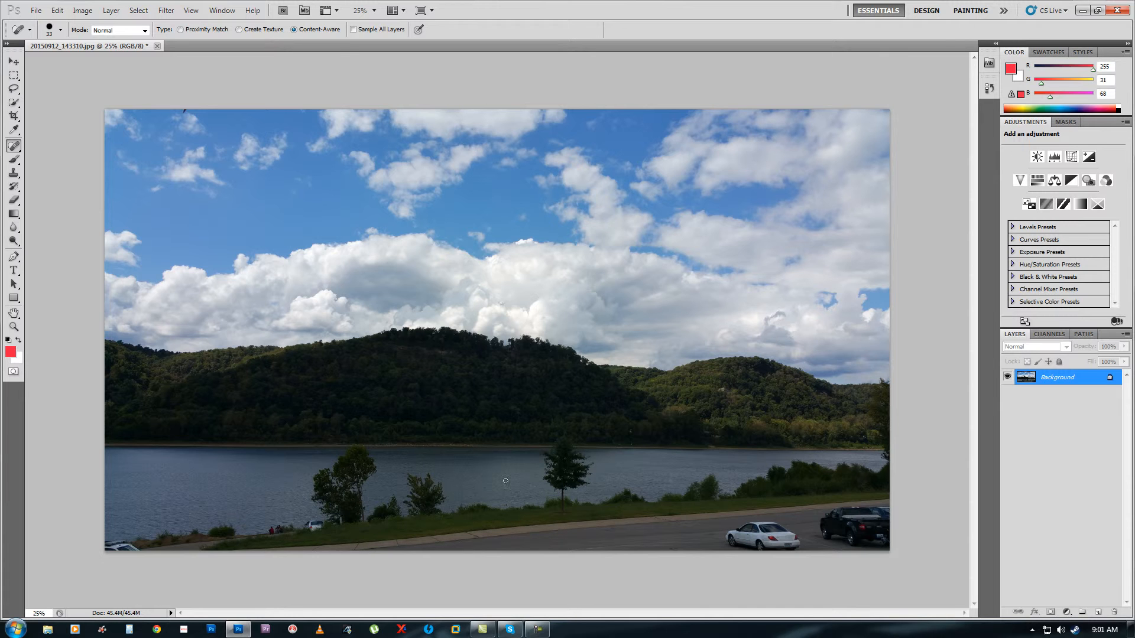
Enlarge the healing brush to 55 px and remove the people and vehicles along the near shoreline and the photo's lower-left corner
right_click(446, 459)
left_click_drag(488, 478, 492, 478)
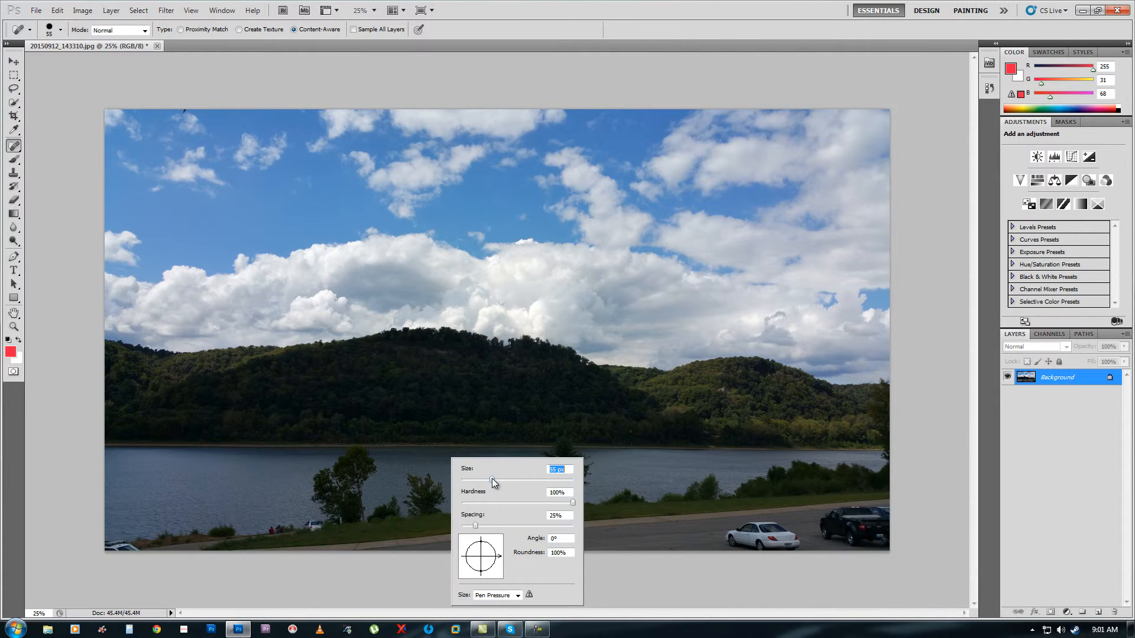
left_click(279, 528)
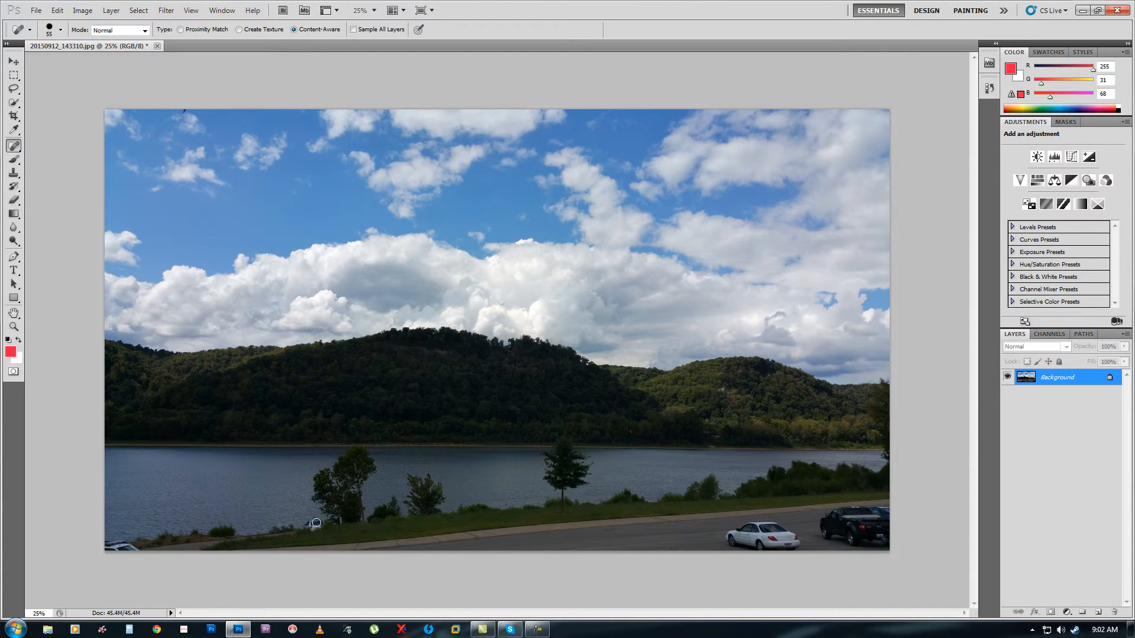
left_click_drag(308, 524, 329, 547)
mouse_move(107, 543)
left_mouse_down()
mouse_move(108, 549)
mouse_move(115, 533)
mouse_move(124, 552)
mouse_move(109, 549)
mouse_move(295, 564)
left_mouse_up()
Paint healing strokes over the white car on the road and the smears it leaves
mouse_move(759, 544)
left_mouse_down()
mouse_move(733, 540)
mouse_move(797, 547)
mouse_move(789, 537)
mouse_move(773, 546)
mouse_move(792, 535)
mouse_move(774, 528)
mouse_move(729, 536)
mouse_move(776, 536)
mouse_move(751, 537)
left_mouse_up()
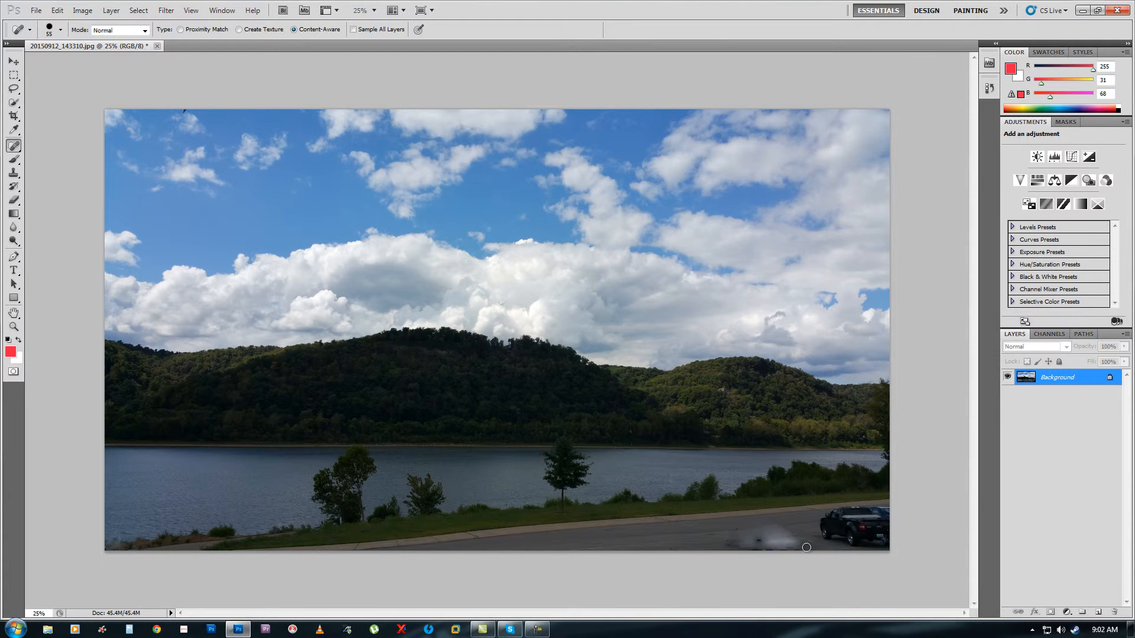
mouse_move(759, 542)
left_mouse_down()
mouse_move(733, 544)
mouse_move(736, 528)
mouse_move(733, 541)
mouse_move(751, 551)
mouse_move(789, 551)
mouse_move(783, 541)
mouse_move(769, 539)
mouse_move(802, 581)
mouse_move(801, 597)
left_mouse_up()
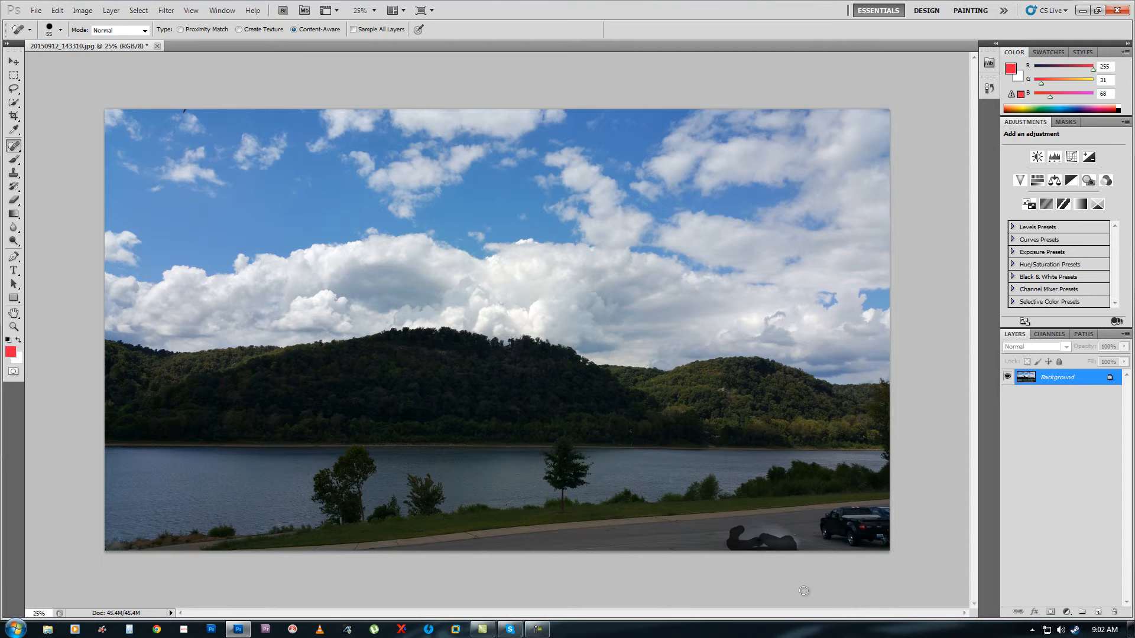
mouse_move(775, 545)
left_mouse_down()
mouse_move(805, 542)
mouse_move(770, 538)
mouse_move(787, 539)
mouse_move(764, 532)
left_mouse_up()
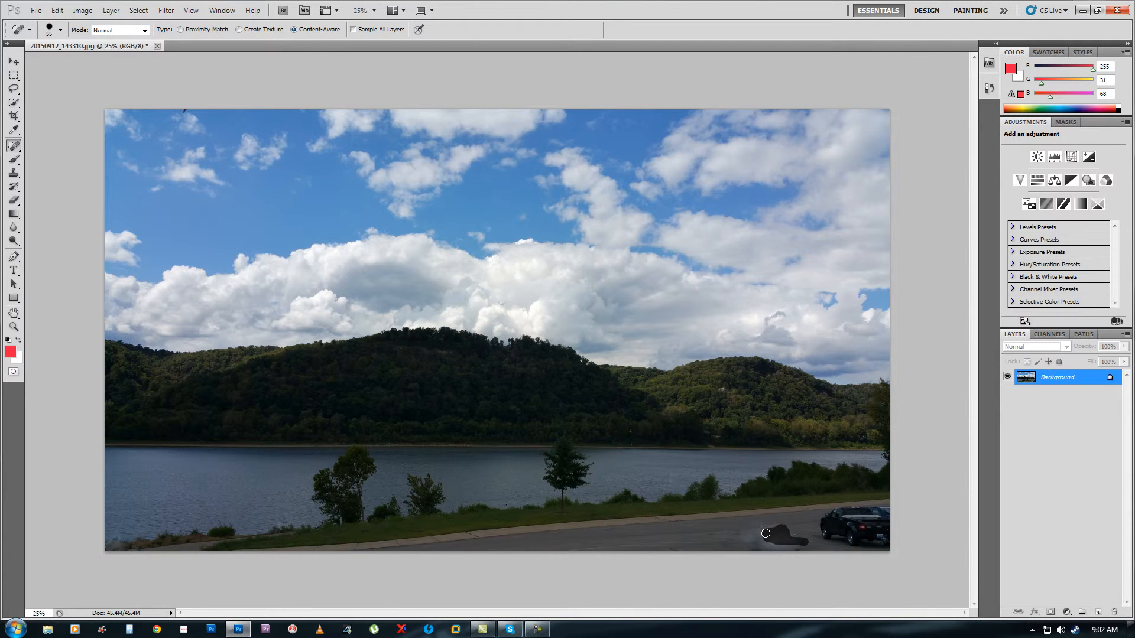
Enlarge the healing brush to 140 px and heal the dark remnants of the white car on the road
right_click(696, 531)
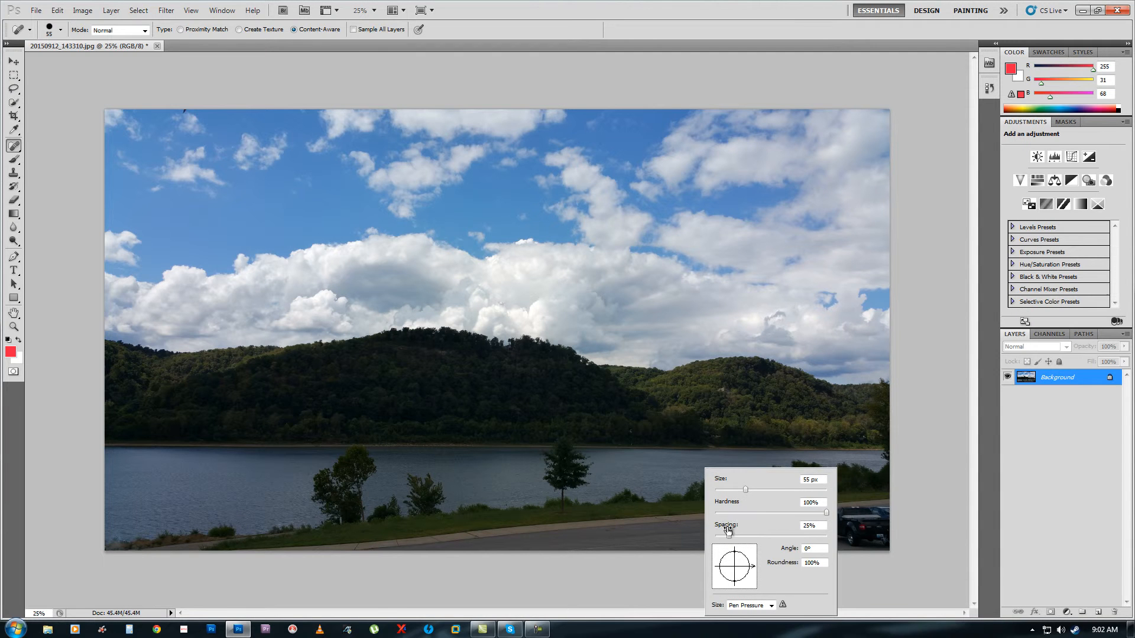
left_click_drag(765, 489, 768, 489)
left_click(781, 490)
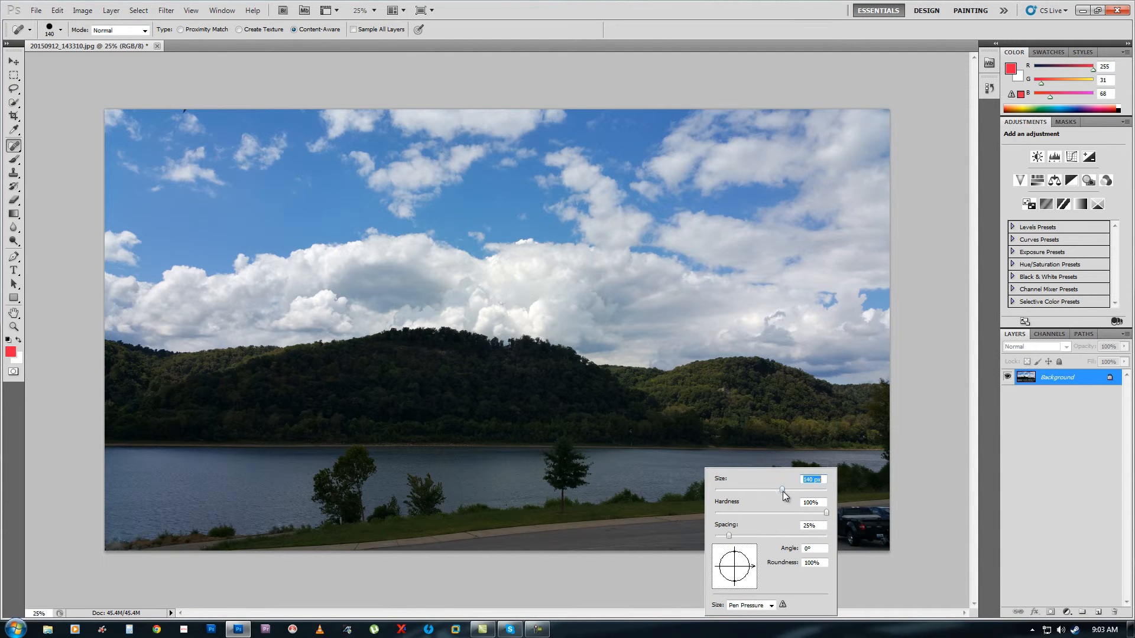
left_click(676, 531)
left_click(764, 541)
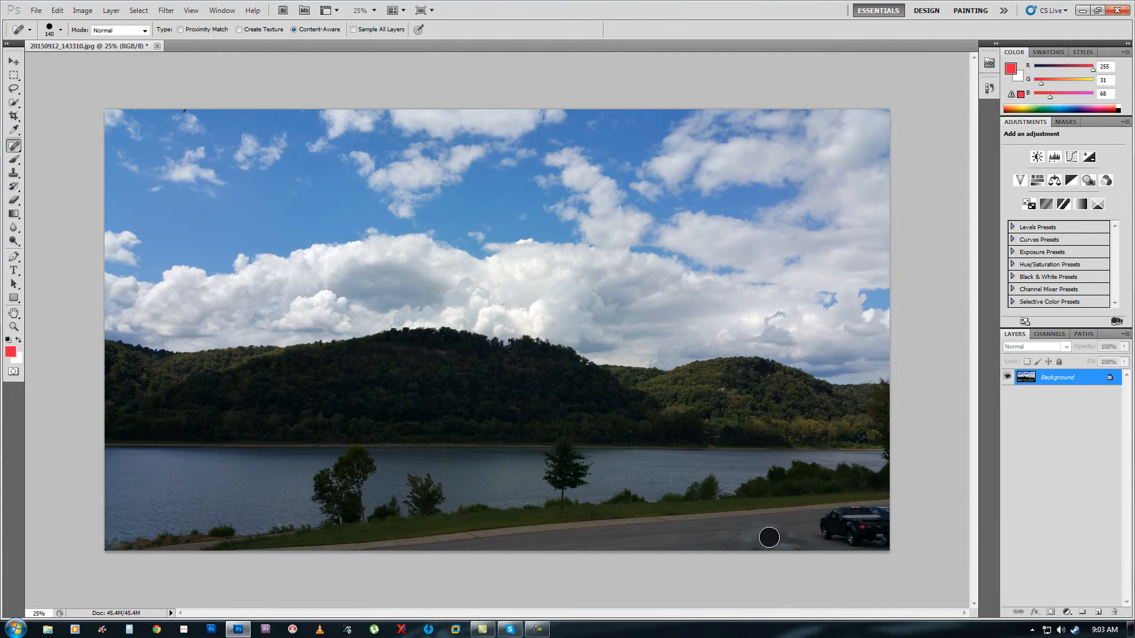
mouse_move(750, 538)
left_mouse_down()
mouse_move(793, 542)
mouse_move(737, 535)
mouse_move(800, 543)
mouse_move(778, 570)
left_mouse_up()
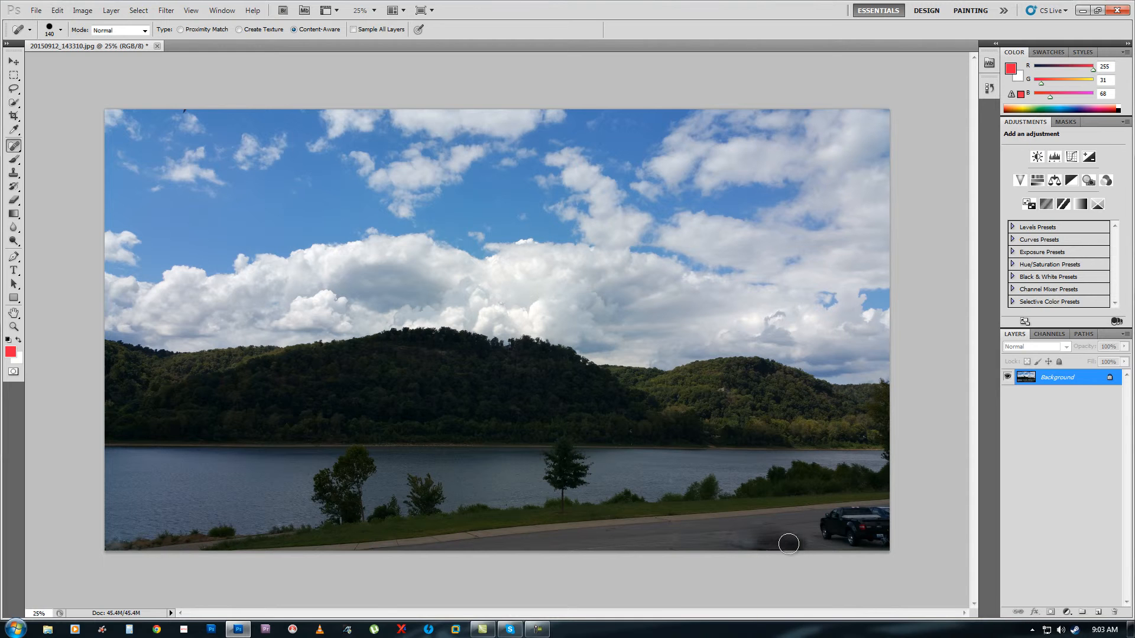
Try to remove the black truck with a healing stroke and undo that stroke
mouse_move(881, 511)
left_mouse_down()
mouse_move(884, 543)
mouse_move(825, 528)
mouse_move(852, 510)
mouse_move(871, 522)
mouse_move(852, 519)
mouse_move(838, 542)
mouse_move(874, 544)
mouse_move(752, 549)
mouse_move(735, 539)
mouse_move(831, 522)
left_mouse_up()
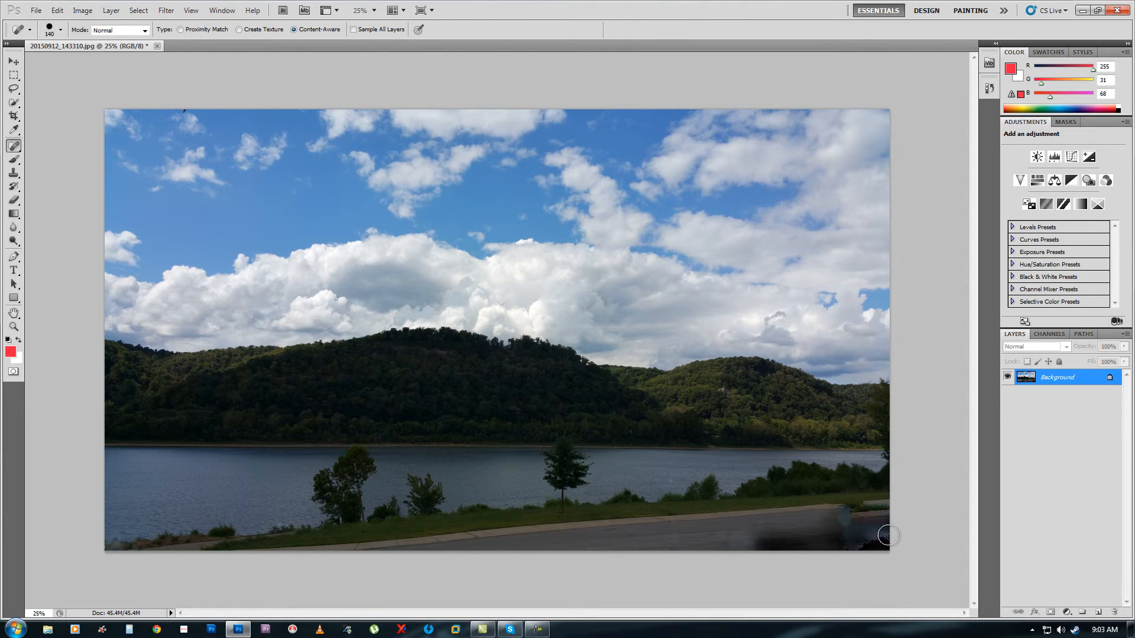
key("ctrl+z")
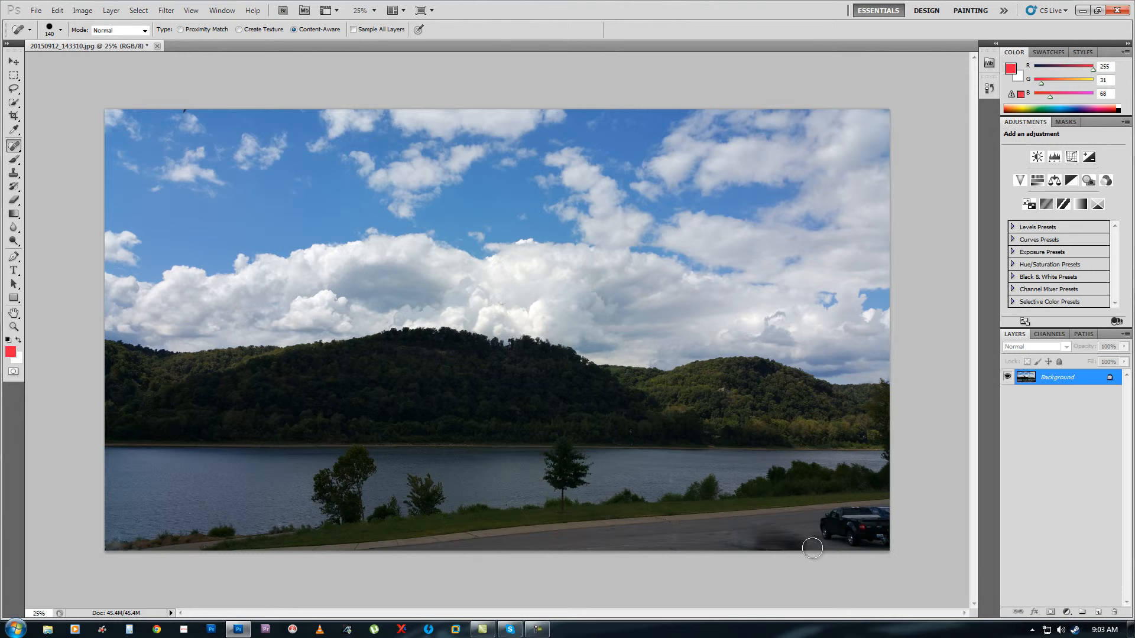
Heal over the dark smudge on the road and paint away the black truck in the photo's lower-right corner
mouse_move(781, 534)
left_mouse_down()
mouse_move(792, 547)
mouse_move(771, 558)
left_mouse_up()
mouse_move(805, 539)
left_mouse_down()
mouse_move(749, 539)
mouse_move(770, 539)
left_mouse_up()
mouse_move(848, 516)
left_mouse_down()
mouse_move(871, 538)
mouse_move(886, 520)
mouse_move(875, 513)
mouse_move(886, 516)
mouse_move(878, 545)
mouse_move(921, 610)
left_mouse_up()
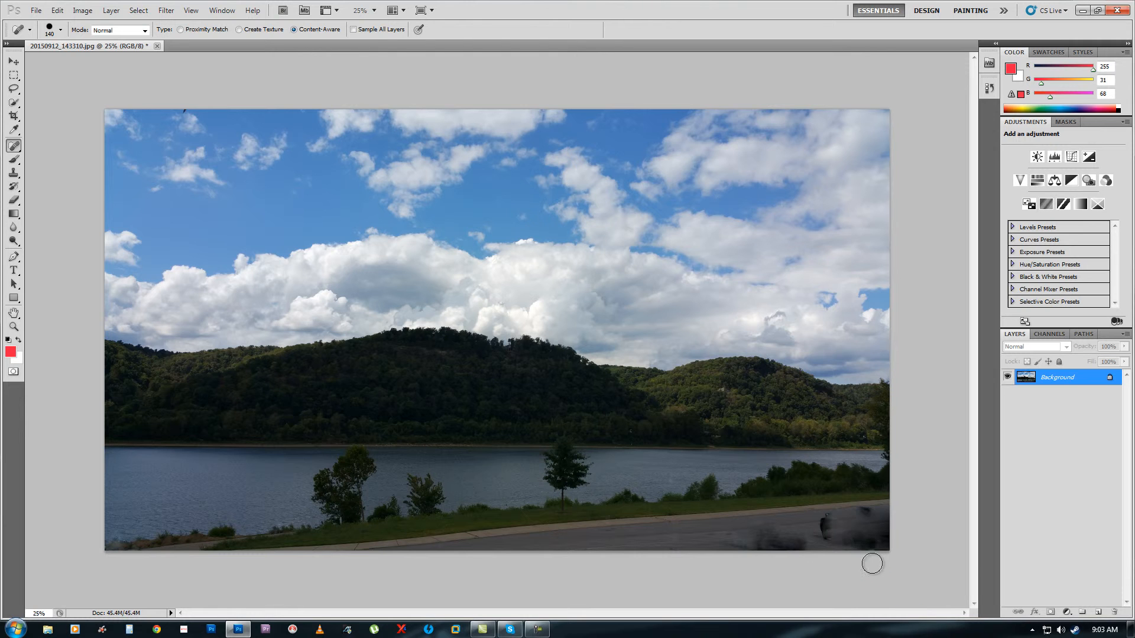
mouse_move(823, 528)
left_mouse_down()
mouse_move(869, 514)
mouse_move(840, 518)
mouse_move(835, 537)
mouse_move(890, 536)
mouse_move(880, 589)
left_mouse_up()
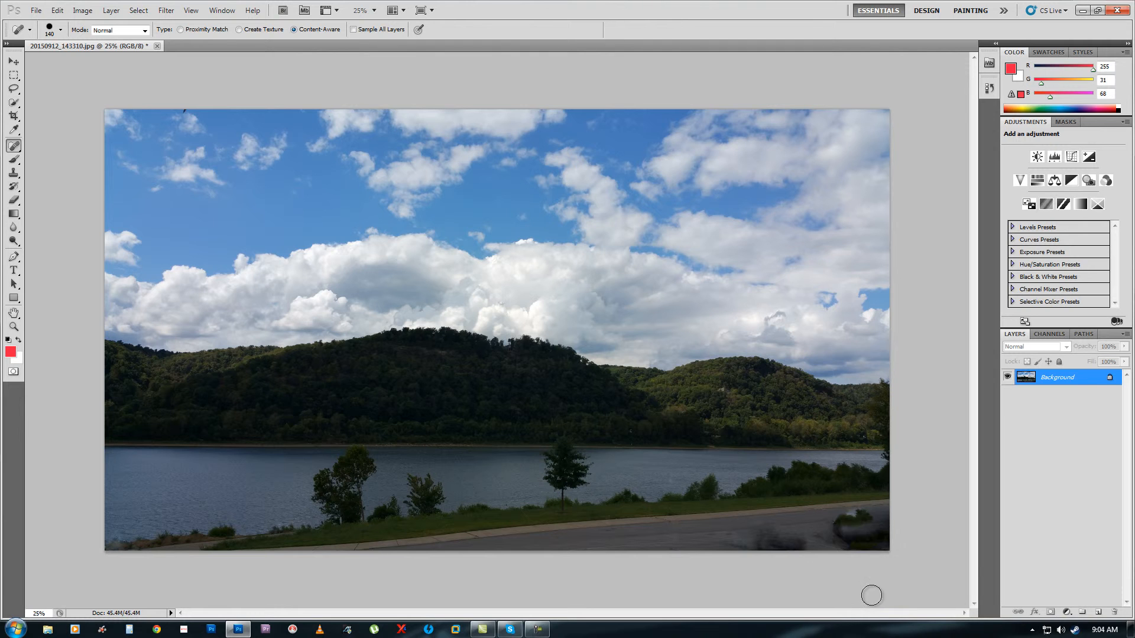
mouse_move(841, 523)
left_mouse_down()
mouse_move(874, 516)
mouse_move(839, 521)
mouse_move(854, 543)
mouse_move(856, 531)
left_mouse_up()
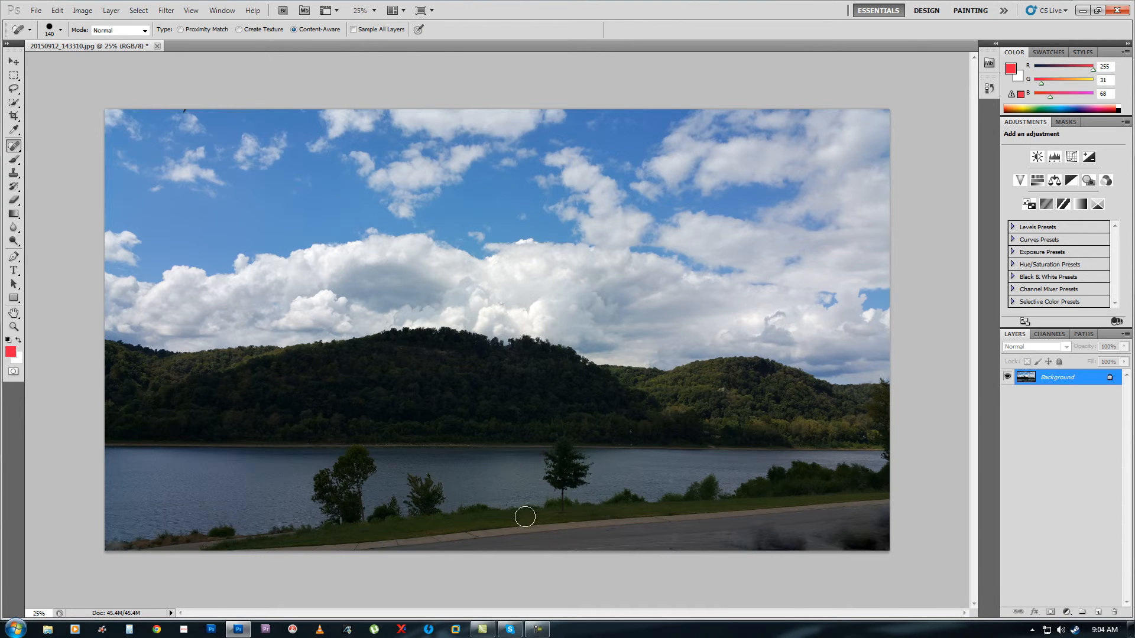
Switch to the Patch tool and outline a small area of clean asphalt on the road
right_click(15, 149)
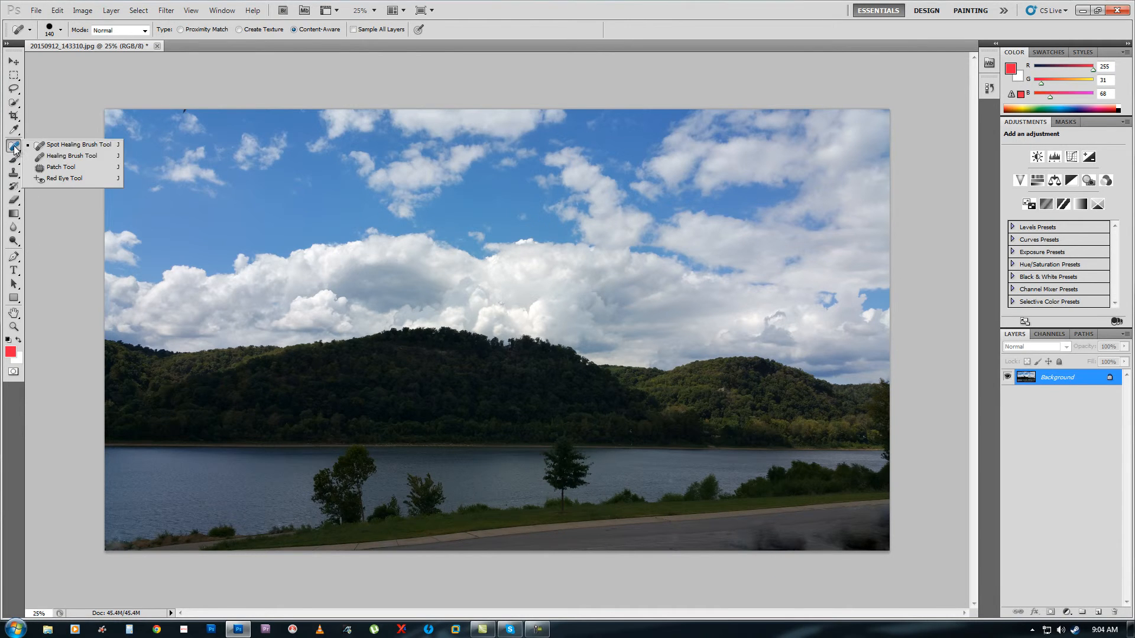
left_click(67, 166)
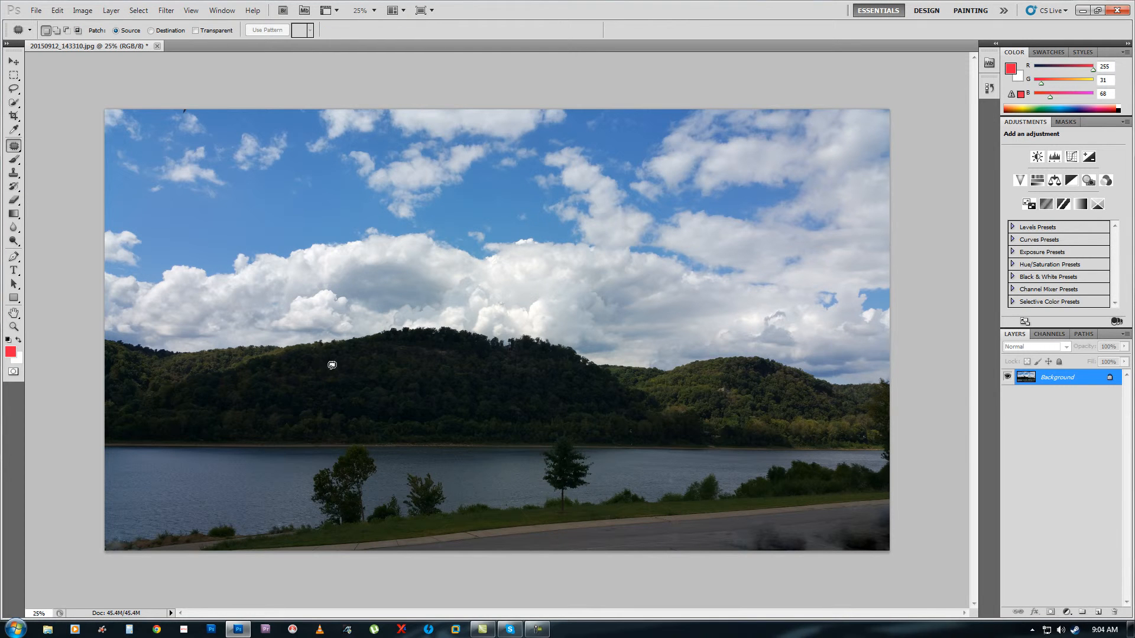
right_click(578, 537)
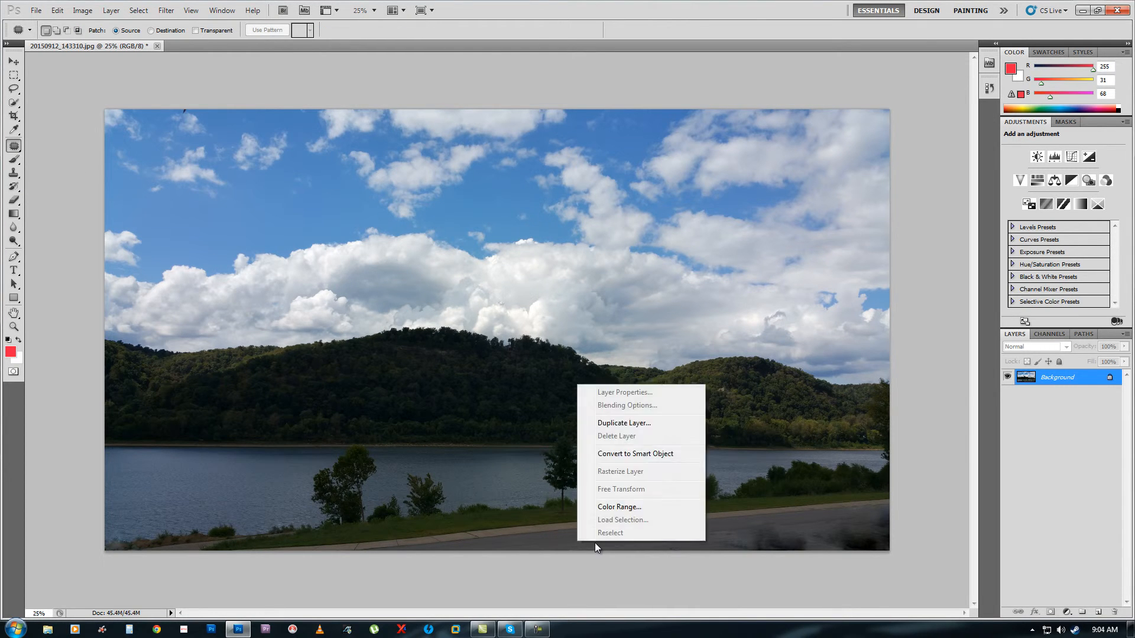
left_click(556, 534)
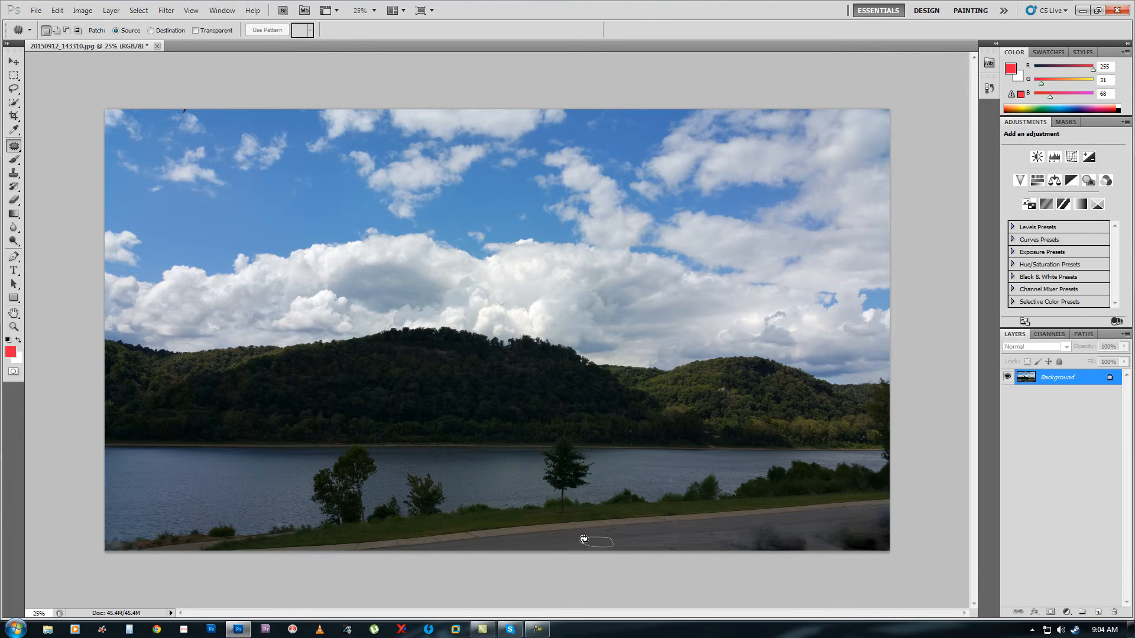
left_click_drag(585, 540, 607, 543)
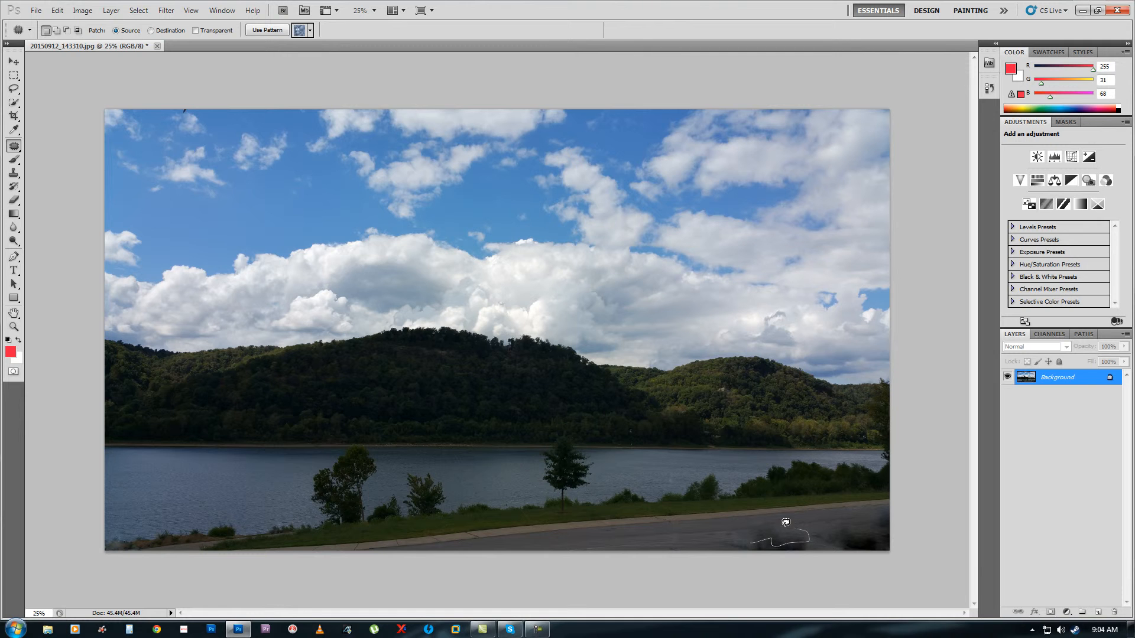
left_click_drag(809, 535, 809, 535)
right_click(788, 545)
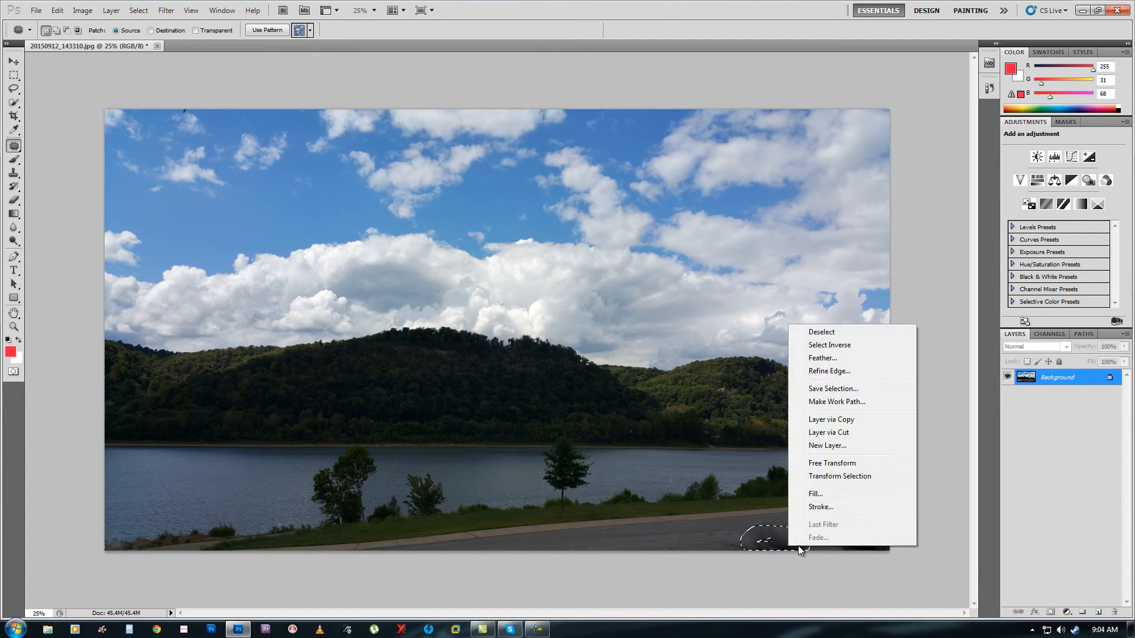
left_click(838, 333)
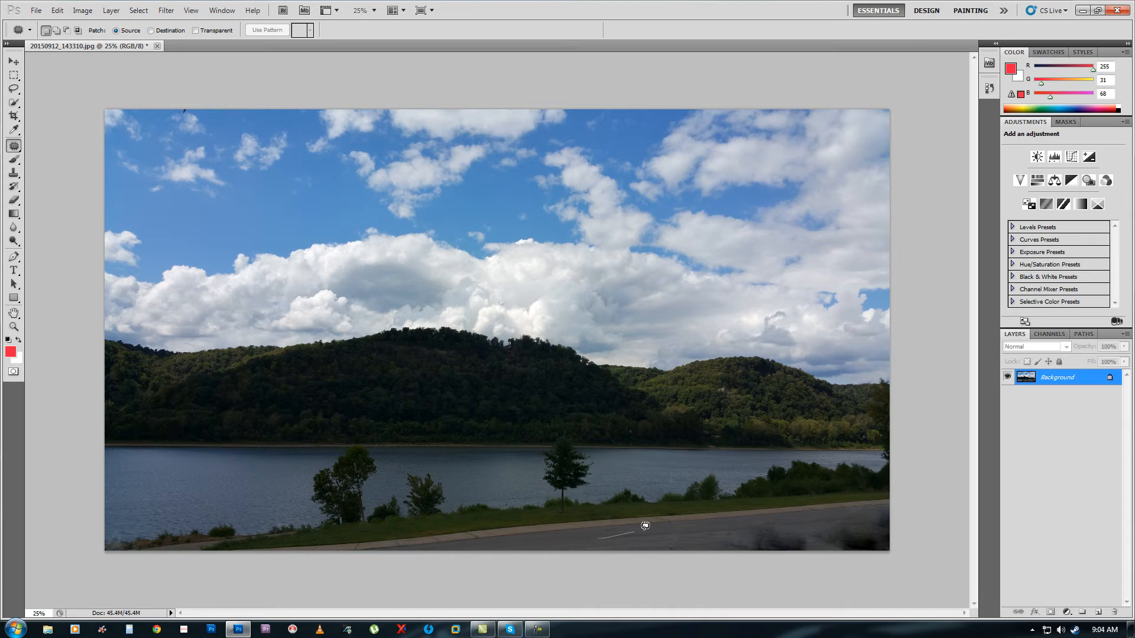
Outline a strip of clean road beside the smudges and use it as the patch source
left_click_drag(607, 535, 604, 538)
right_click(650, 541)
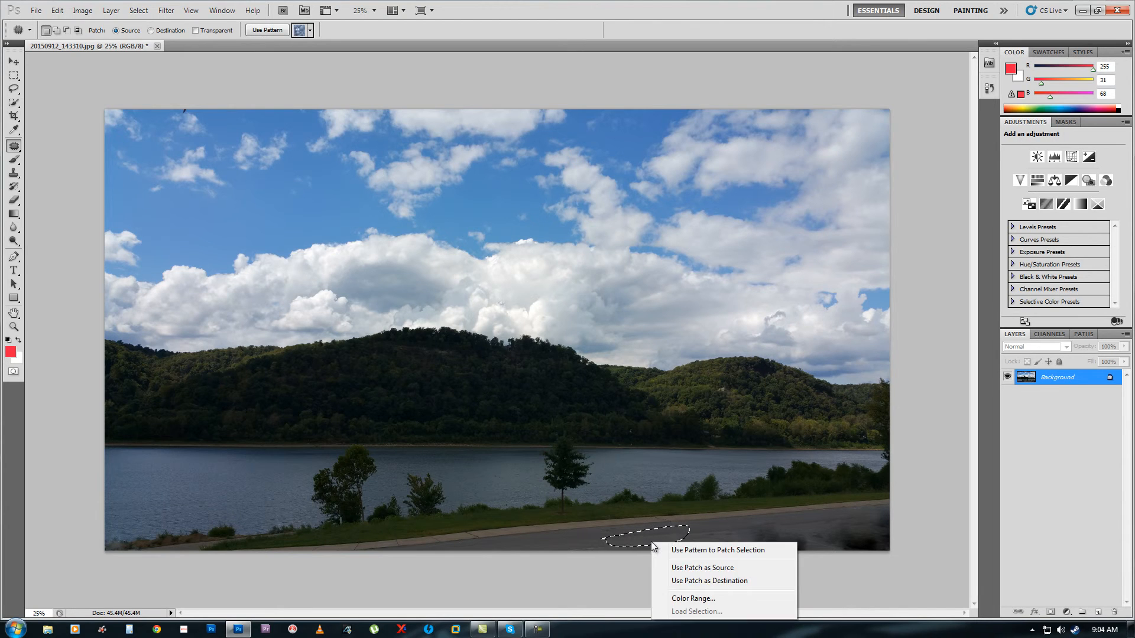
left_click(684, 569)
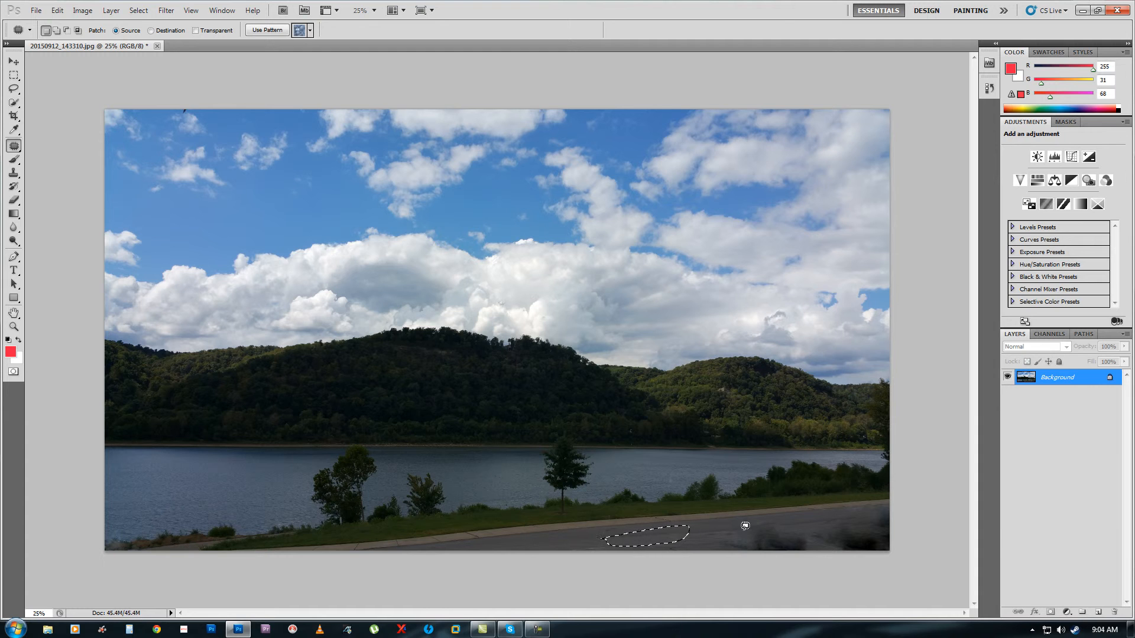
Outline the dark smudges on the road, use the patch as destination, and fill the selection with Content-Aware at 100% opacity in Normal mode
mouse_move(753, 546)
left_mouse_down()
mouse_move(795, 540)
mouse_move(730, 535)
mouse_move(780, 547)
left_mouse_up()
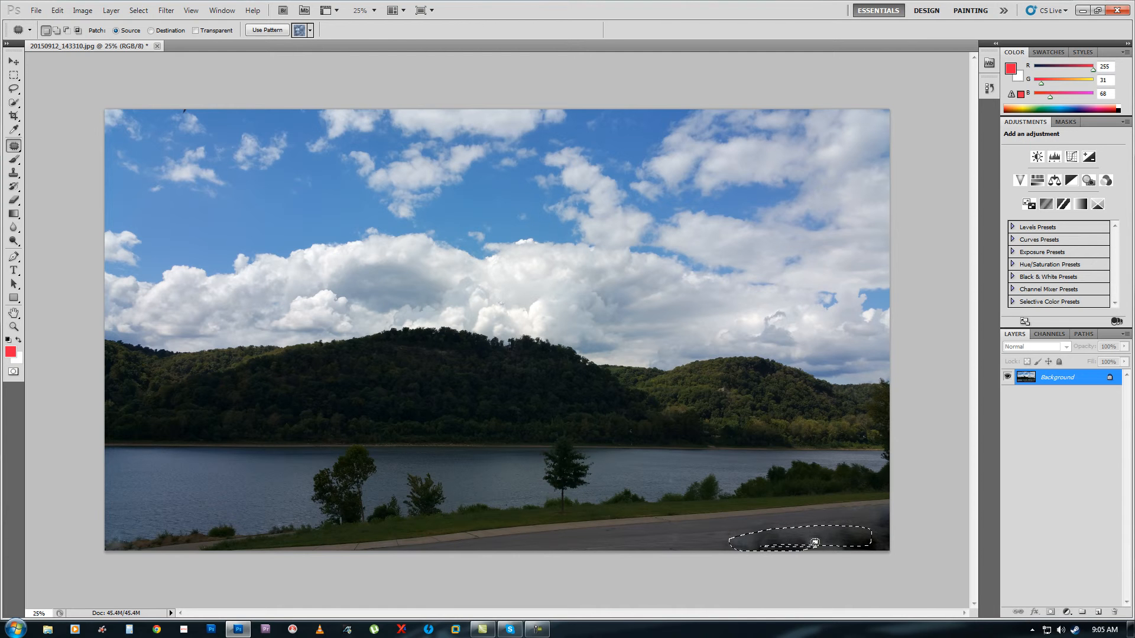
right_click(779, 541)
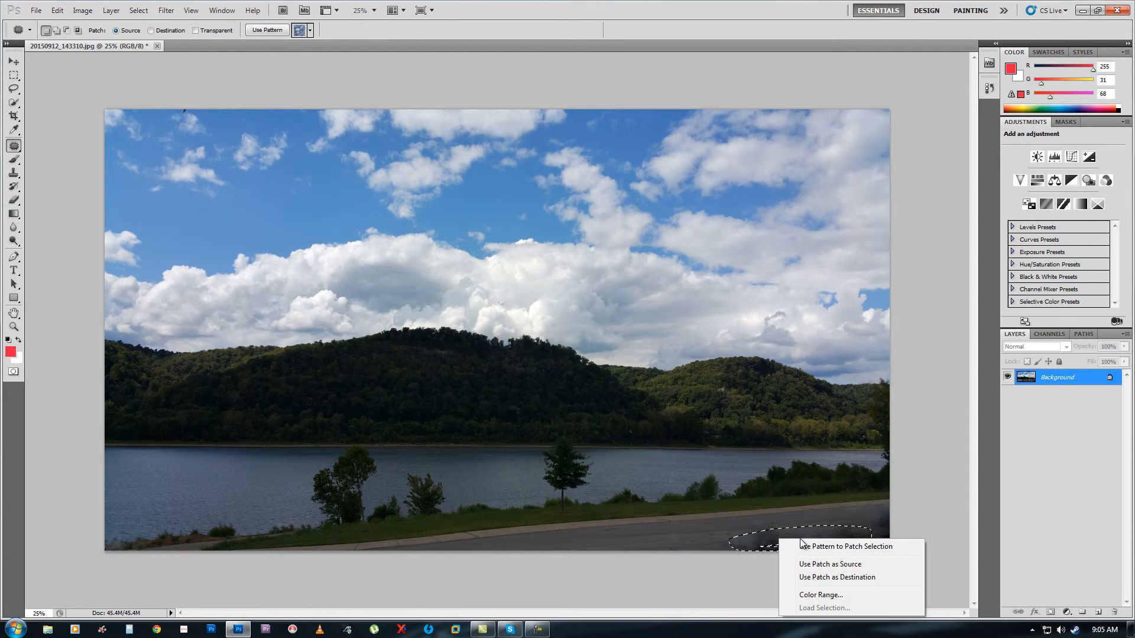
left_click(828, 578)
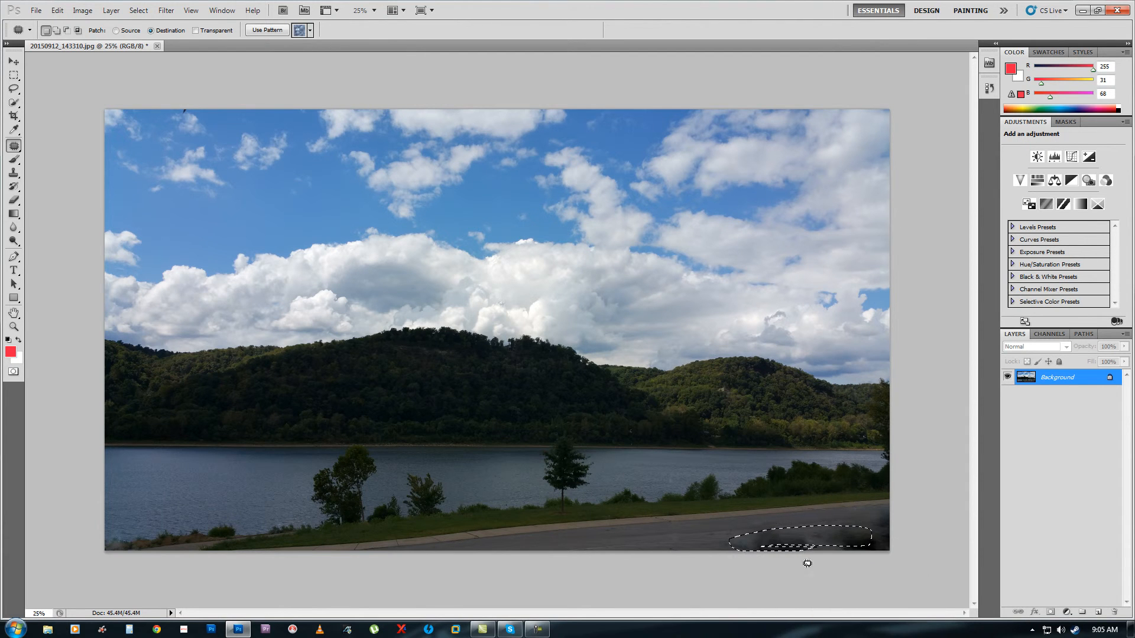
right_click(718, 536)
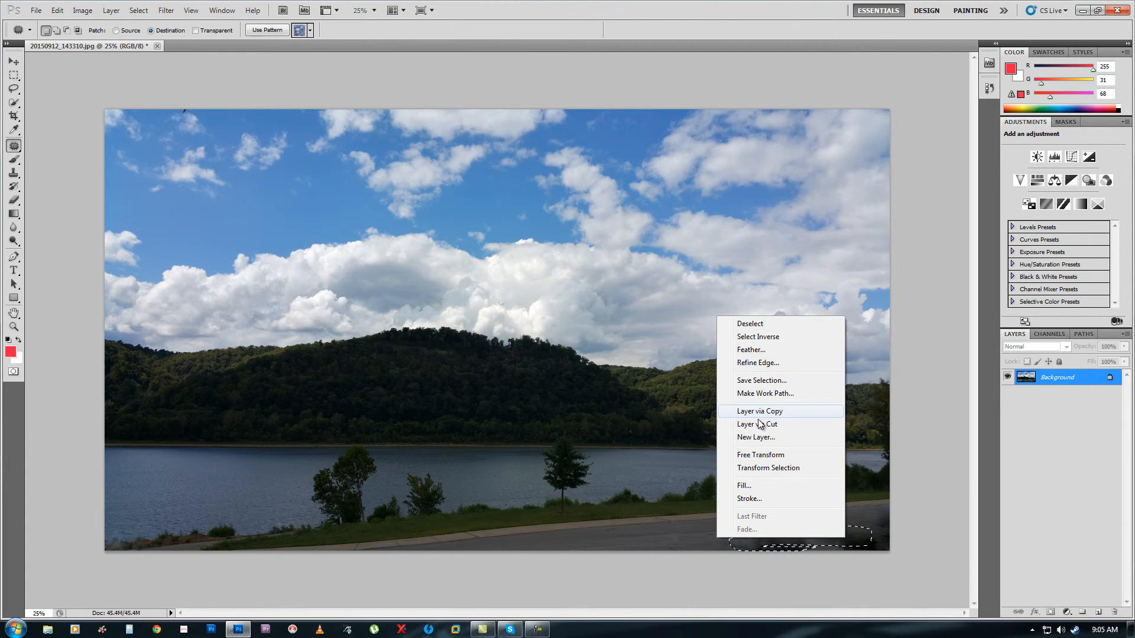
left_click(766, 485)
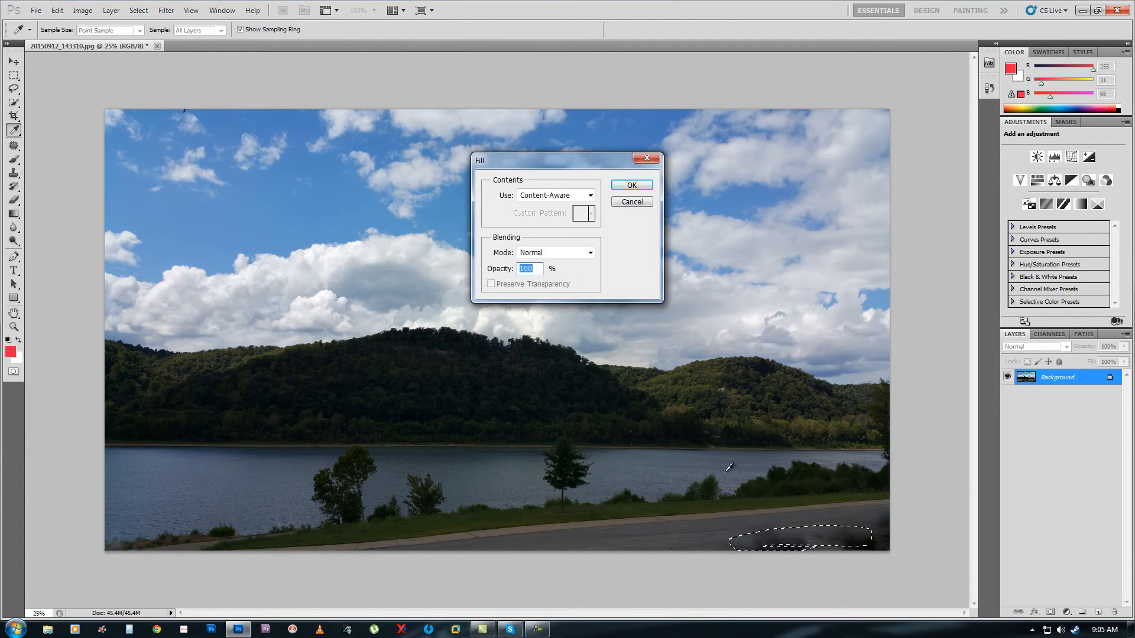
left_click(630, 186)
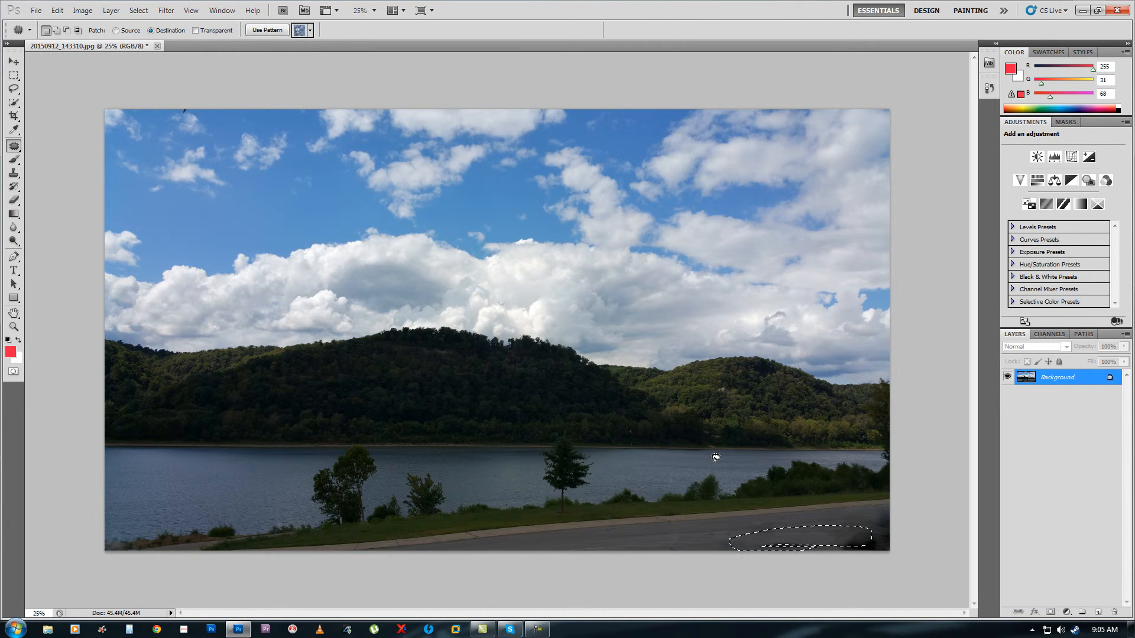
Drop the filled selection, outline another area of clean asphalt and set the patch to Source
left_click(612, 536)
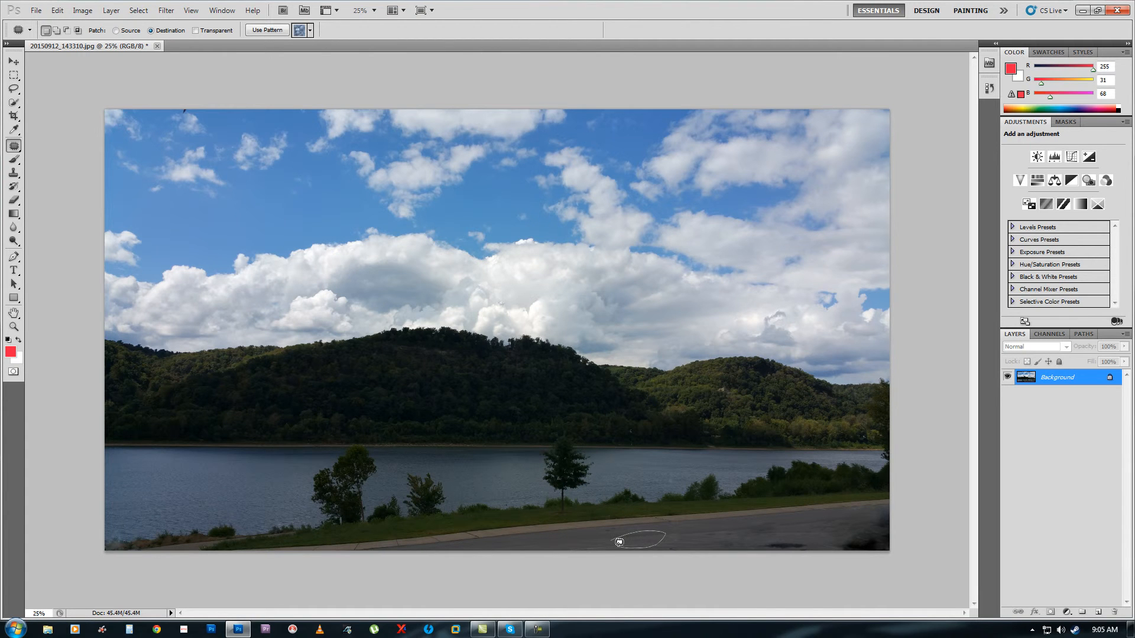
left_click_drag(623, 534, 614, 539)
right_click(636, 543)
left_click(686, 491)
Outline the dark smudges in the road's near corner and set the patch to Destination
left_click_drag(740, 524, 832, 512)
left_click_drag(741, 524, 742, 524)
right_click(815, 534)
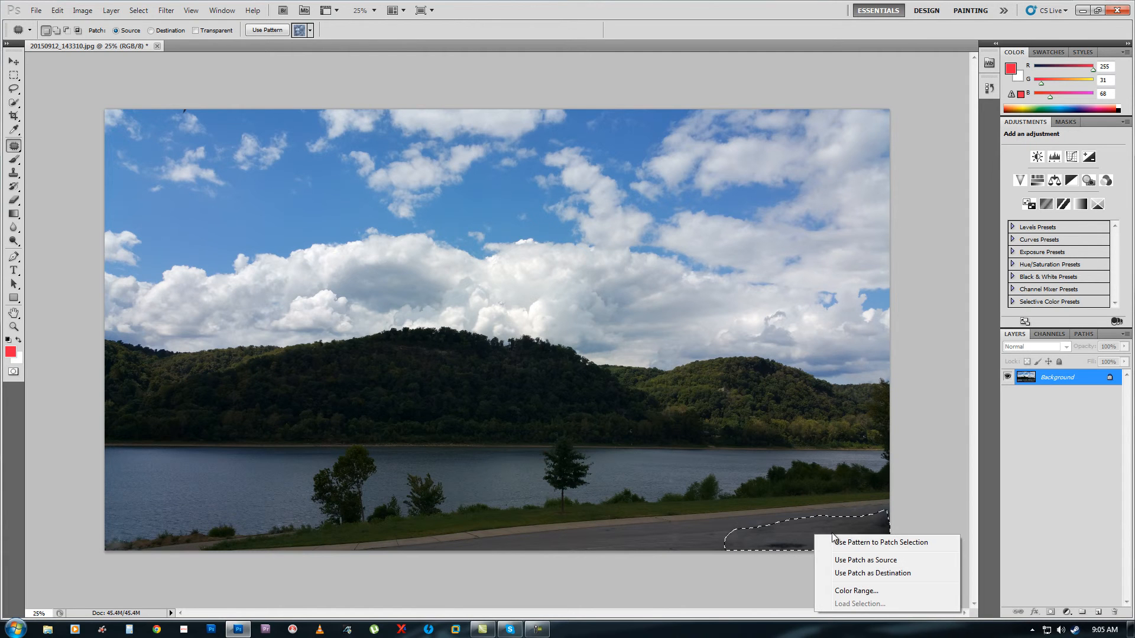
left_click(856, 573)
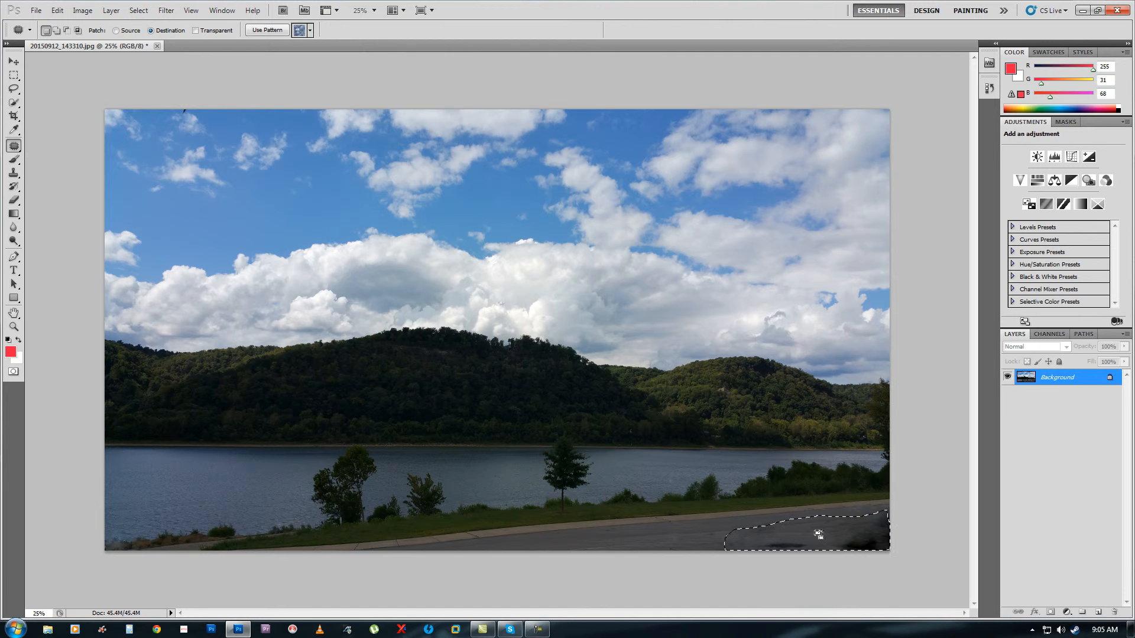
right_click(818, 535)
left_click(839, 574)
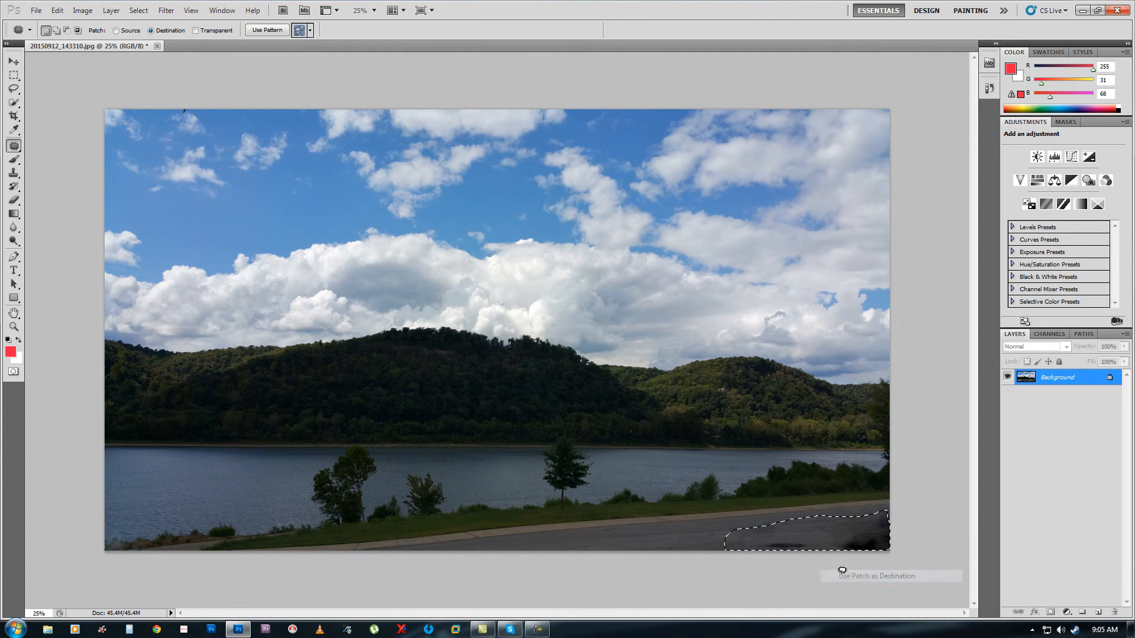
Try patching the outlined road corner with the pattern, undo it and drop the selection
right_click(817, 537)
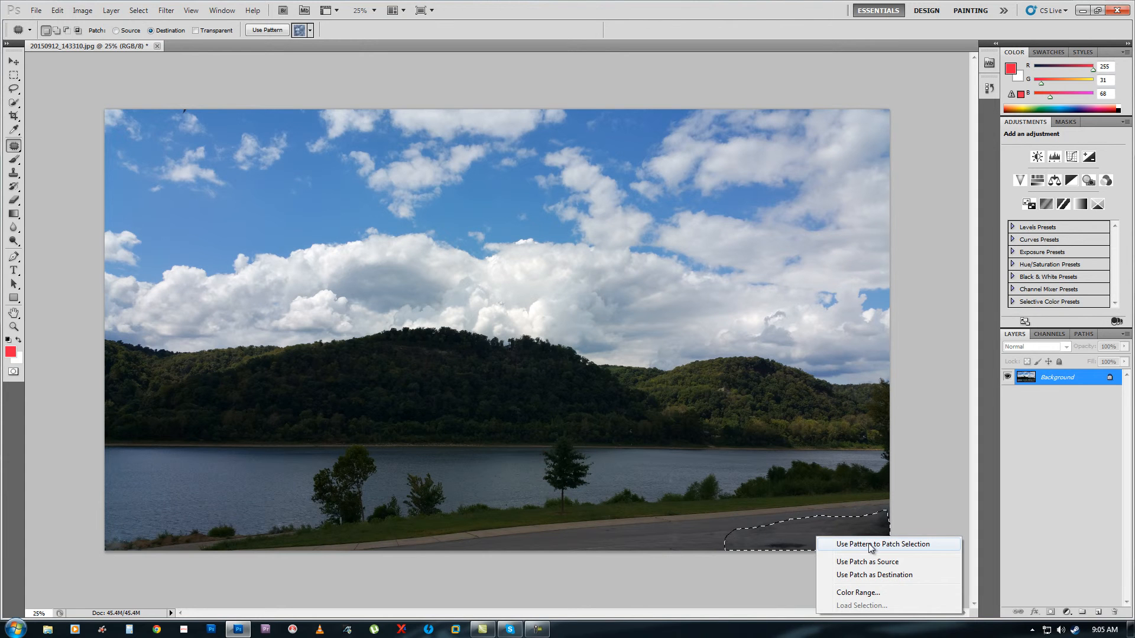
left_click(847, 544)
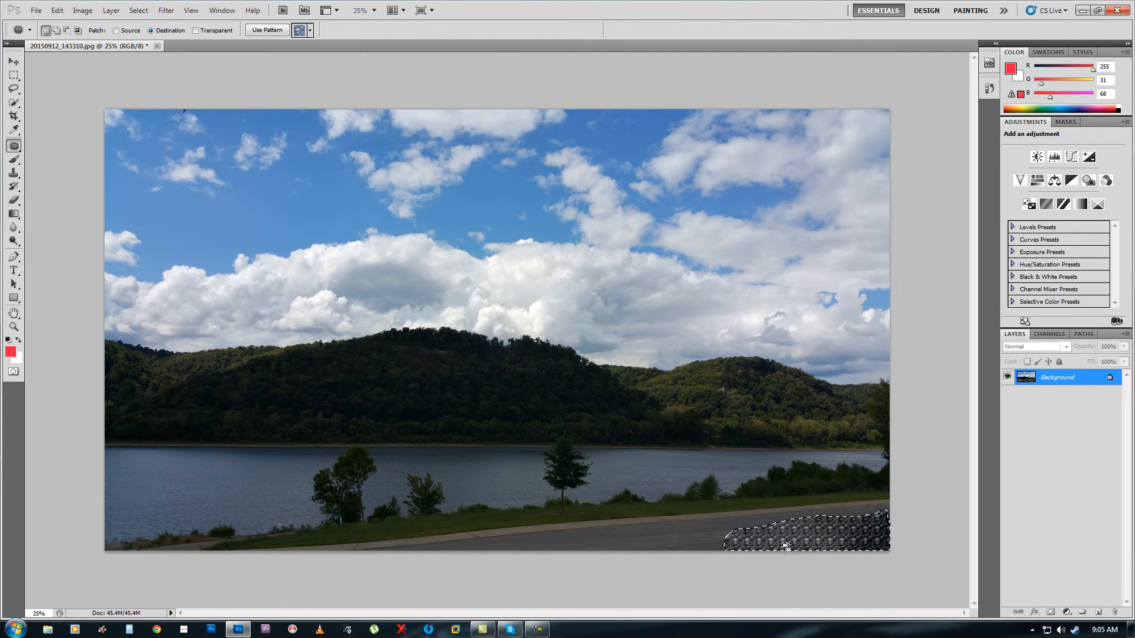
key("ctrl+z")
key("ctrl+z")
key("ctrl+z")
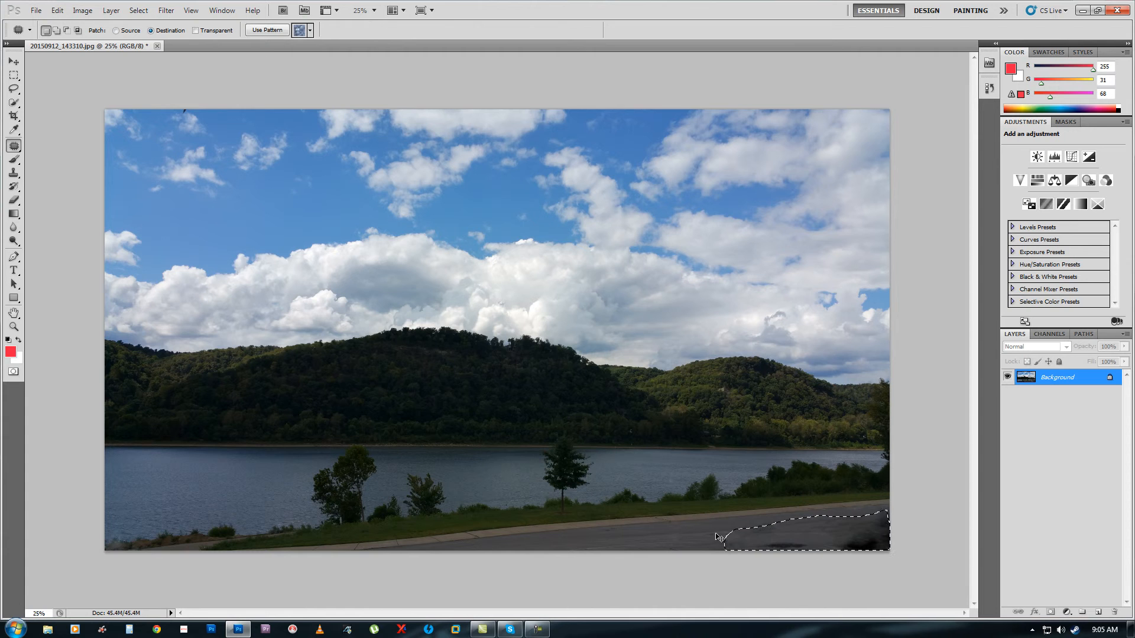
left_click(663, 540)
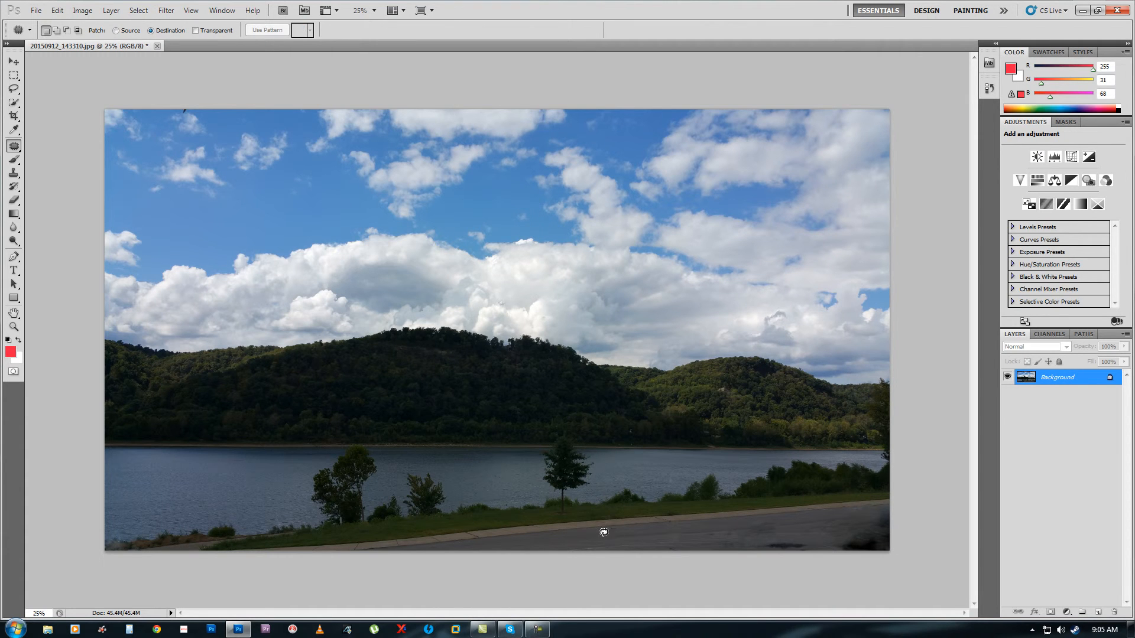
Outline a small area of clean asphalt below the lone tree and use it as the patch source
left_click_drag(627, 533, 626, 535)
right_click(623, 542)
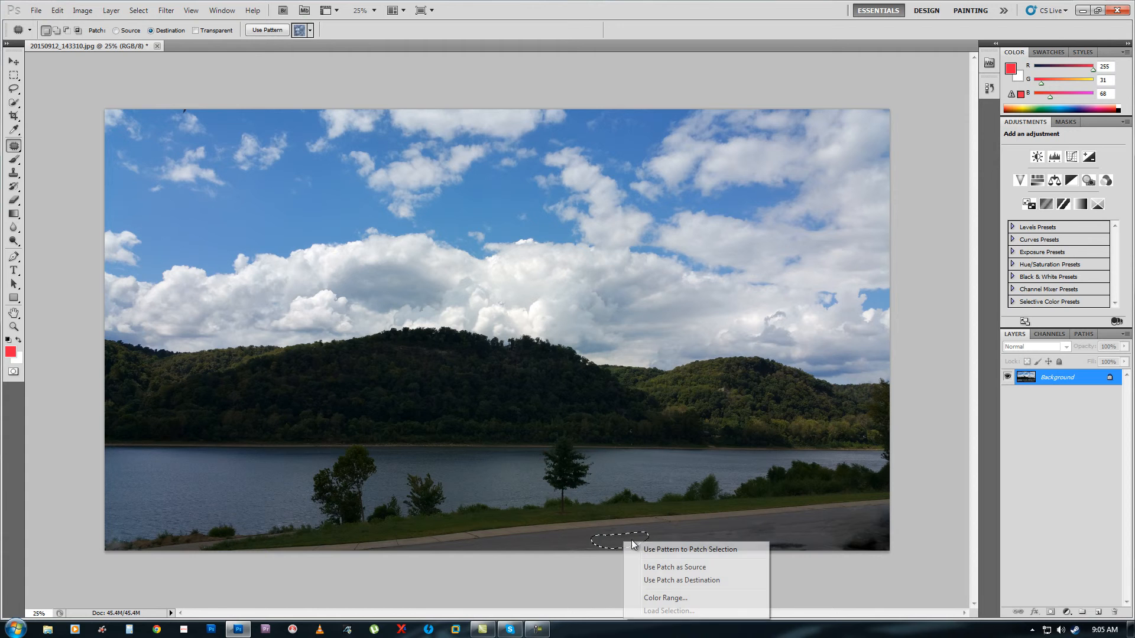
left_click(673, 568)
Outline the narrow dark smudge on the road and try patching it with the pattern
mouse_move(747, 537)
left_mouse_down()
mouse_move(817, 544)
mouse_move(809, 554)
mouse_move(747, 537)
left_mouse_up()
right_click(775, 545)
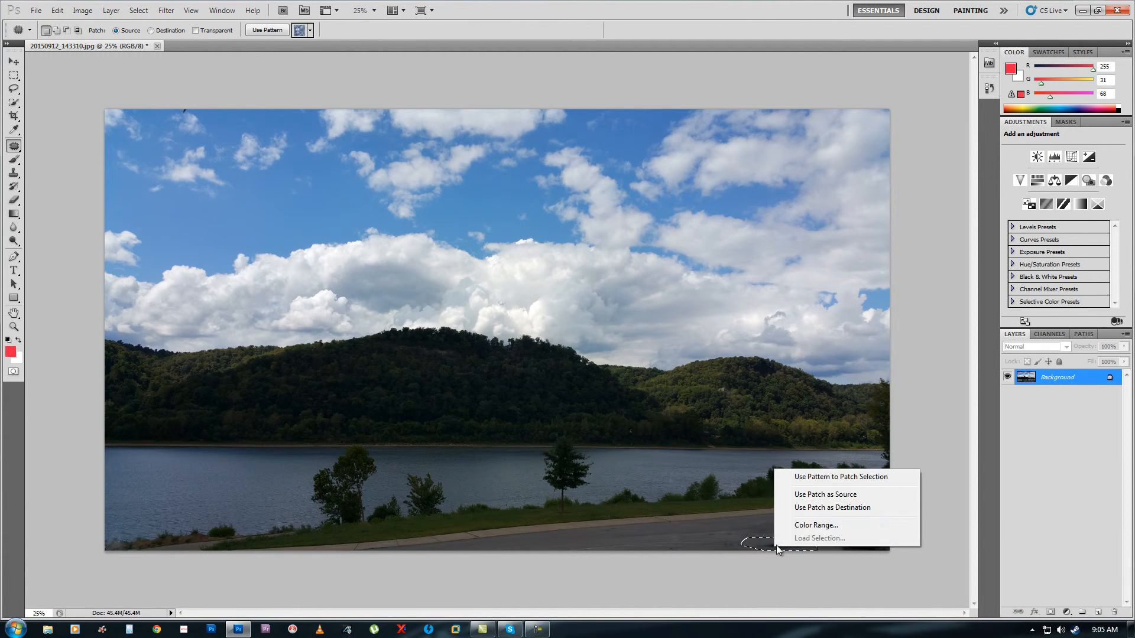
left_click(810, 476)
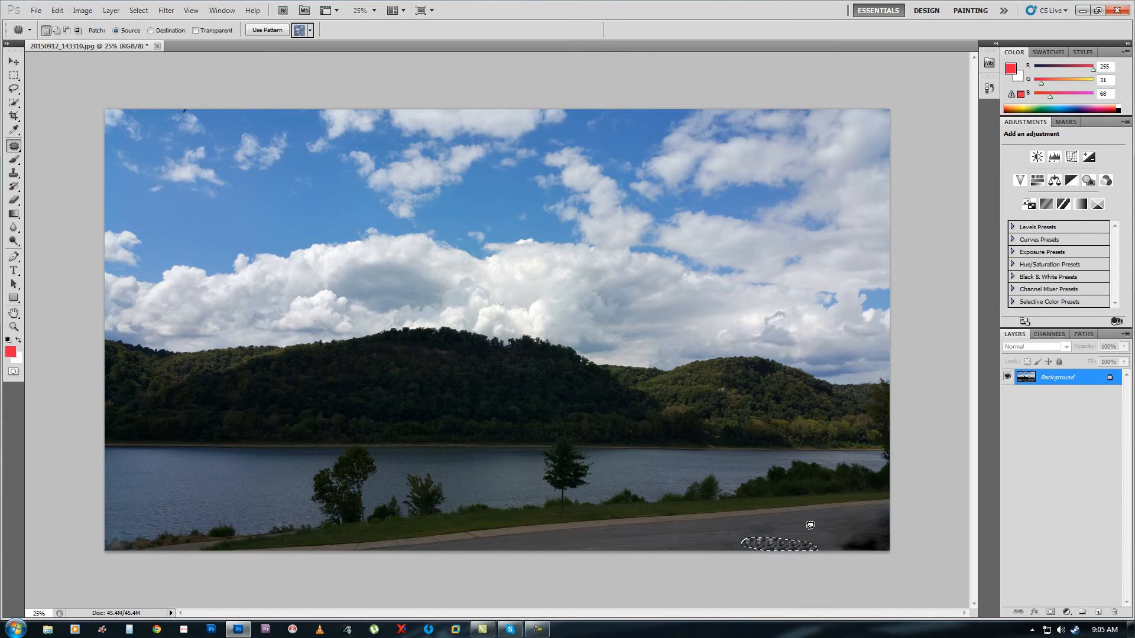
Set the patch to Destination, undo the pattern patch and deselect the area
right_click(774, 546)
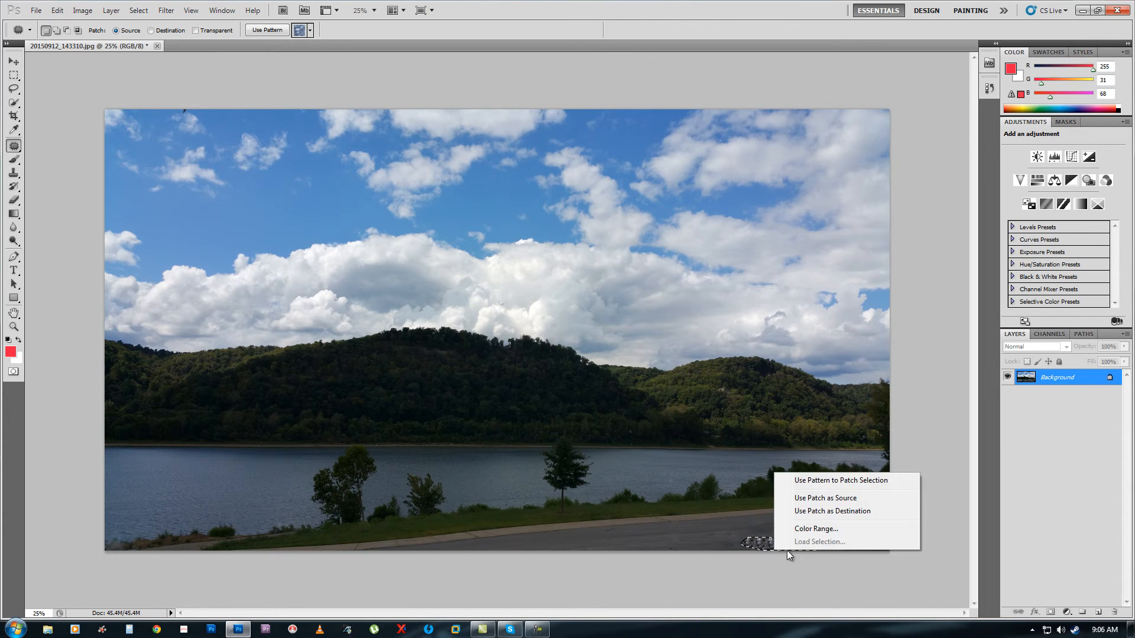
left_click(819, 512)
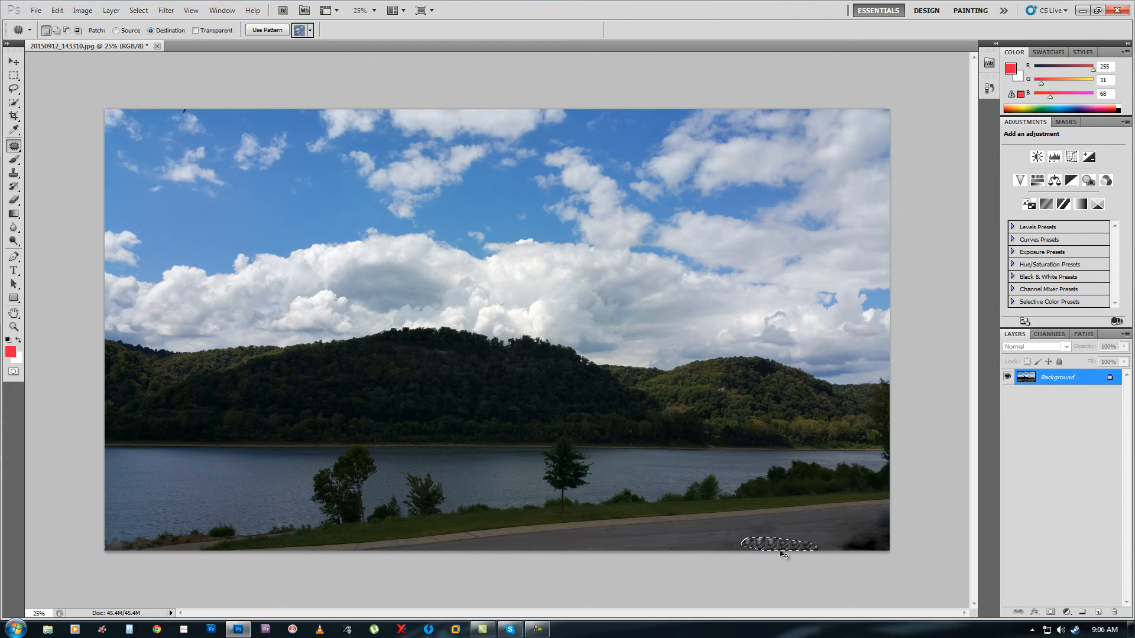
key("ctrl+z")
key("ctrl+d")
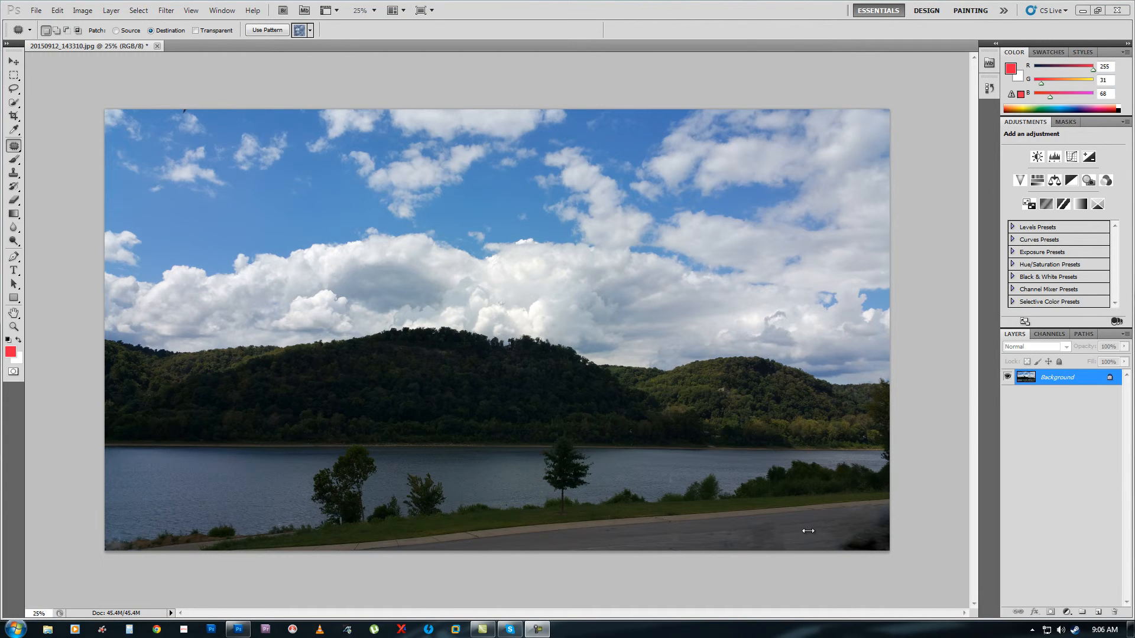
left_click(738, 11)
key("ctrl+z")
Outline another small oval of clean asphalt on the road and set the patch to Source
left_click(667, 536)
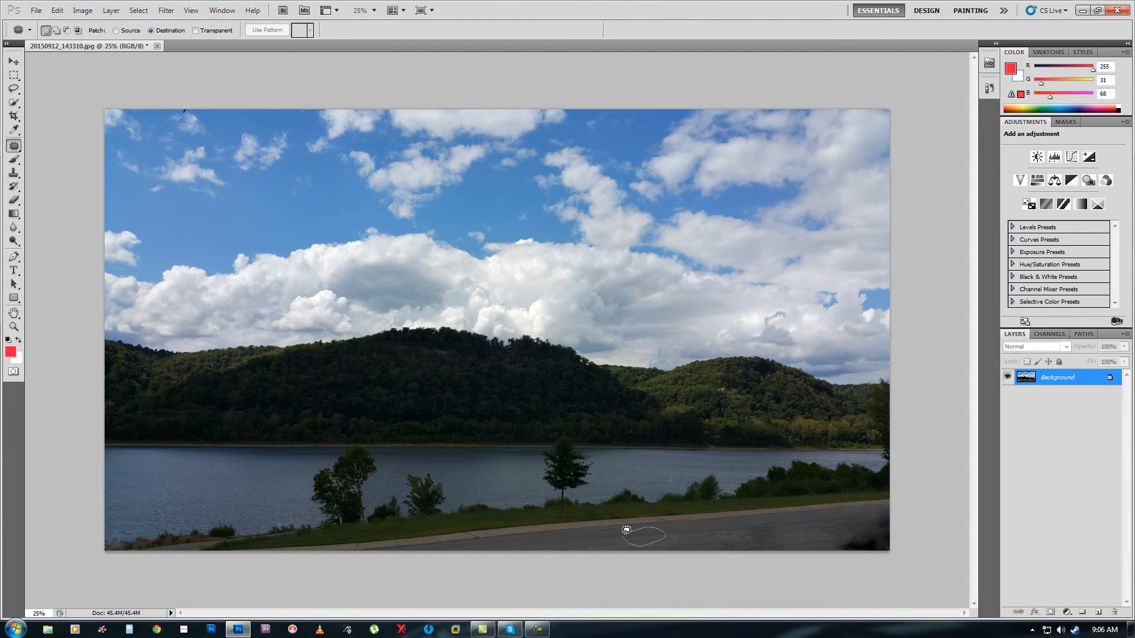
left_click_drag(627, 529, 629, 530)
right_click(638, 538)
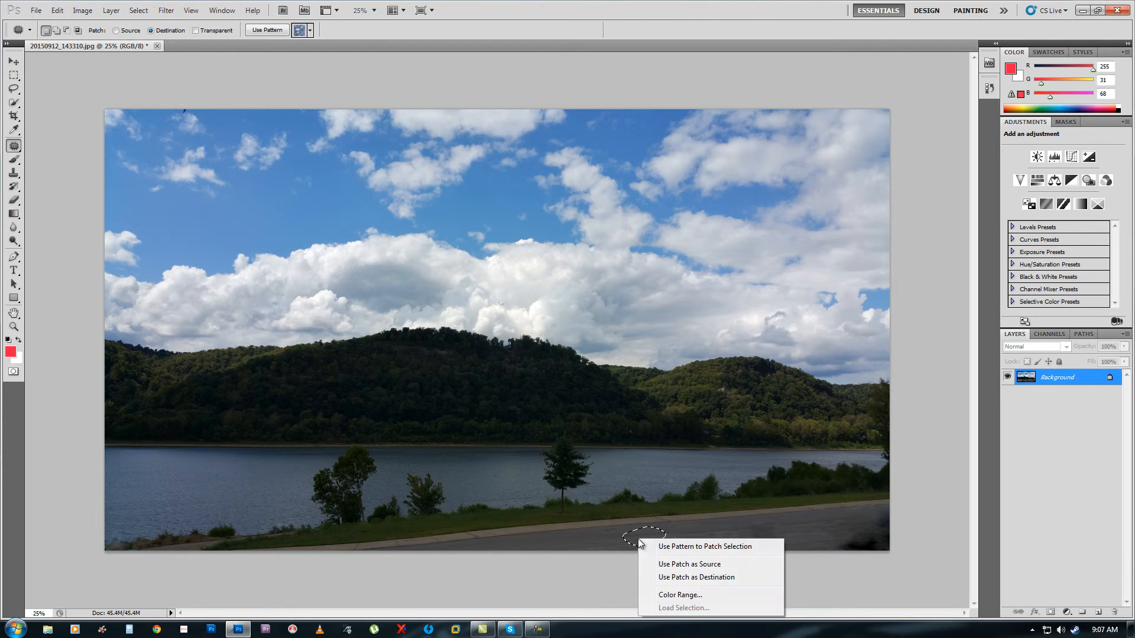
left_click(674, 565)
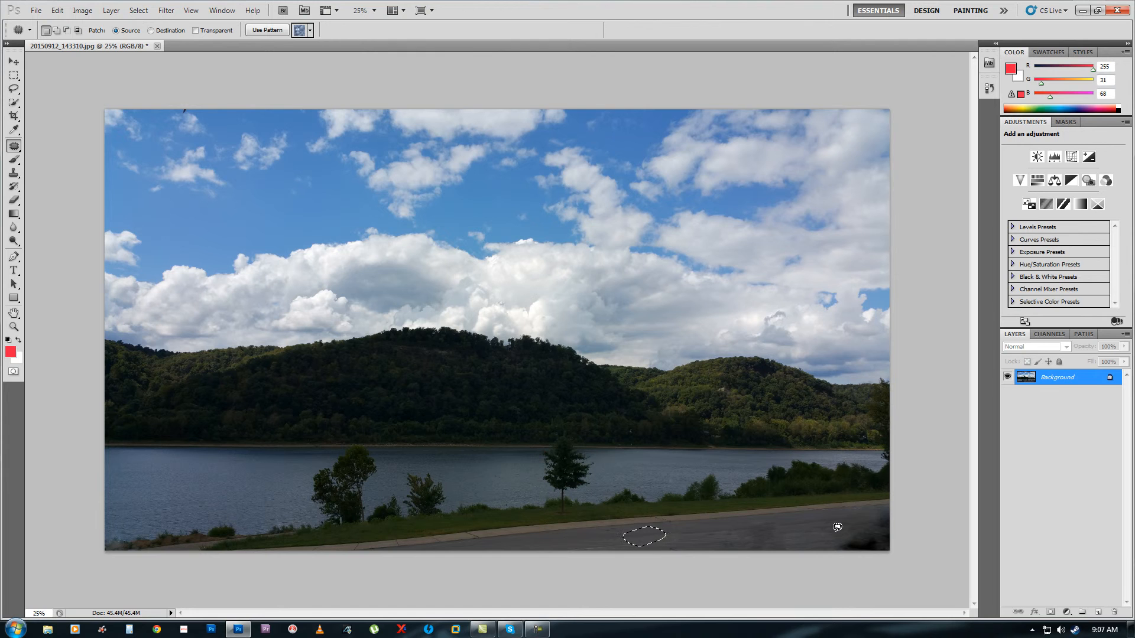
Outline the black smudge in the road's corner, use patch as destination, and fill it with Content-Aware at 100% opacity in Normal mode
left_click_drag(846, 528, 881, 544)
right_click(881, 544)
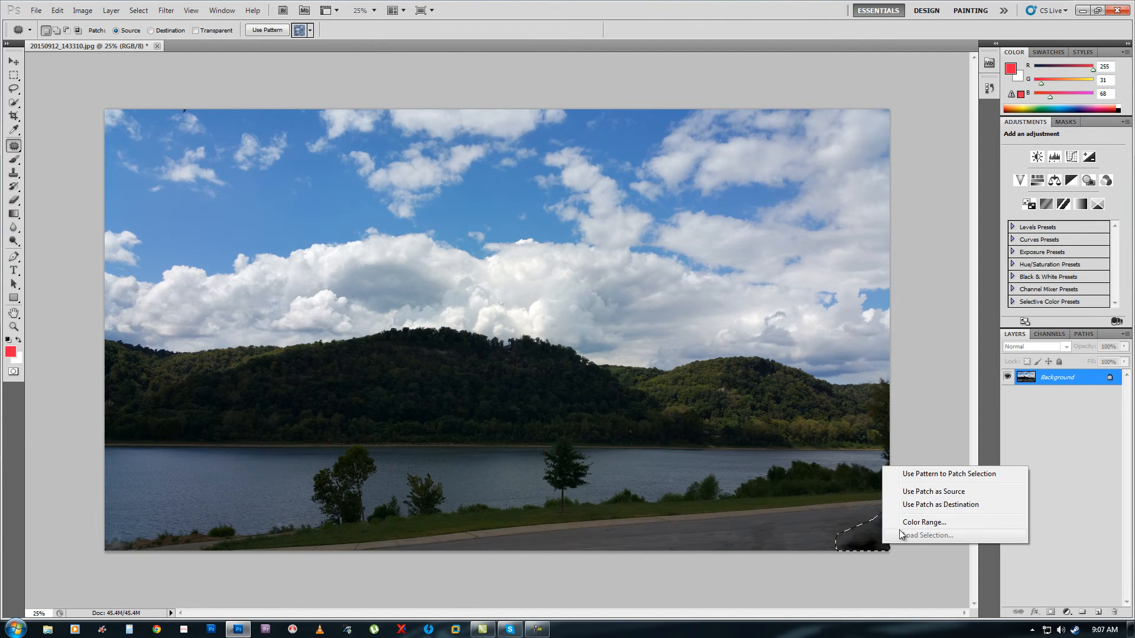
left_click(919, 506)
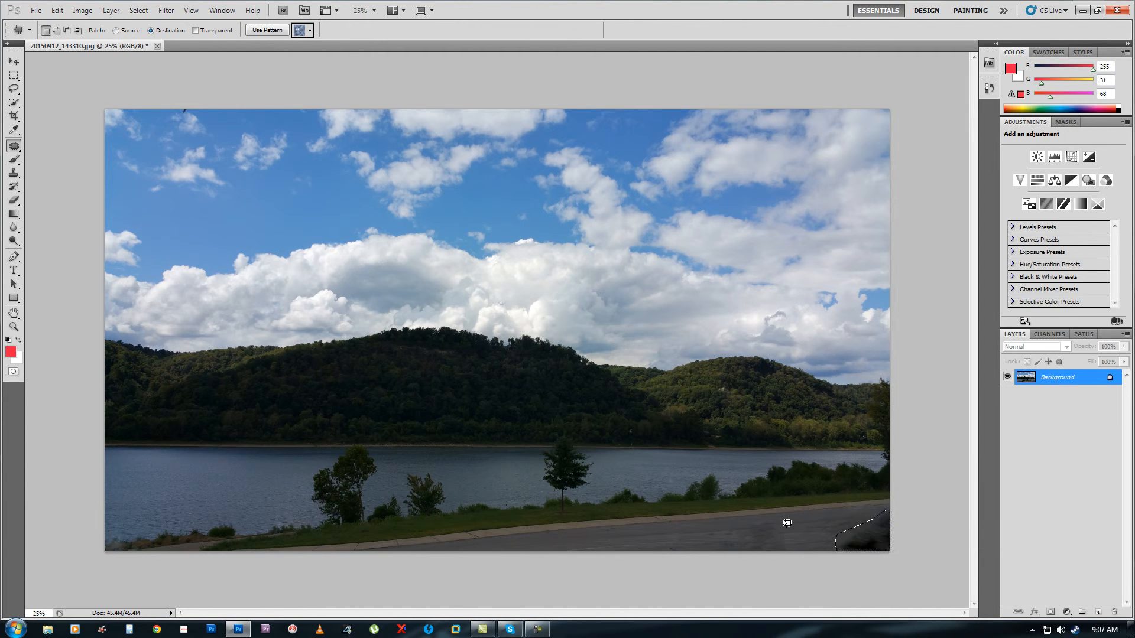
right_click(782, 533)
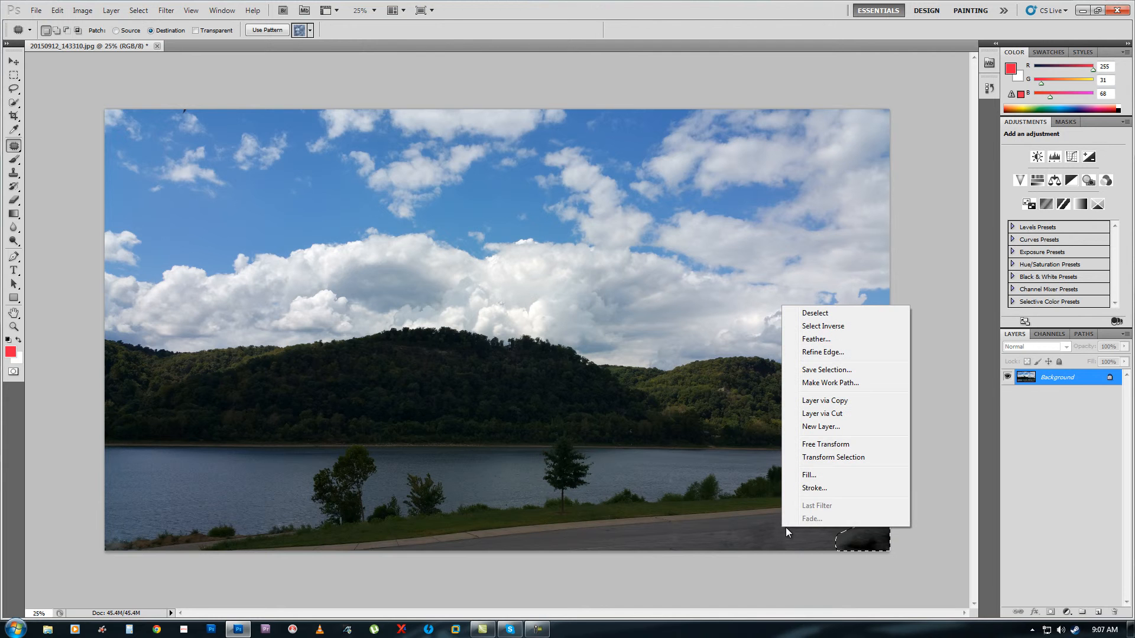
left_click(823, 474)
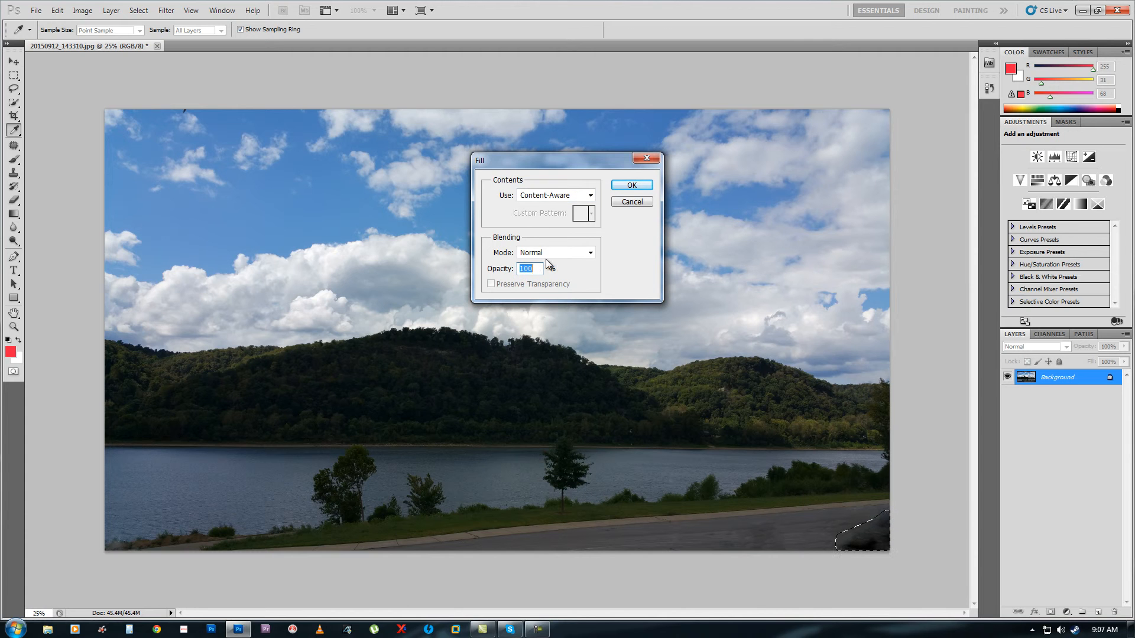
left_click(630, 186)
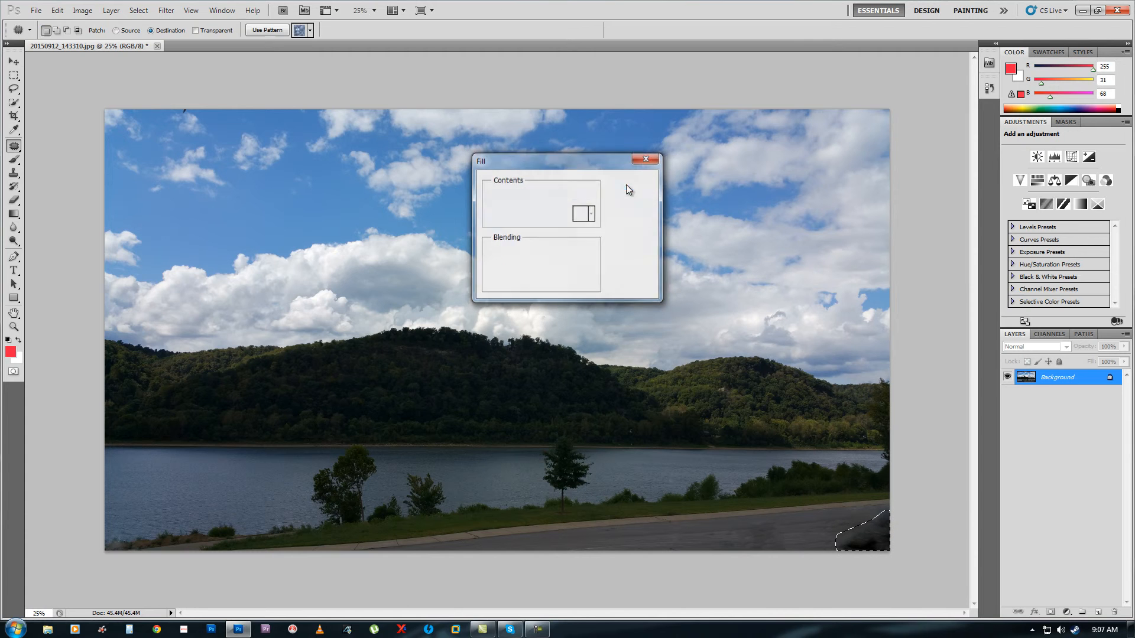
key("j")
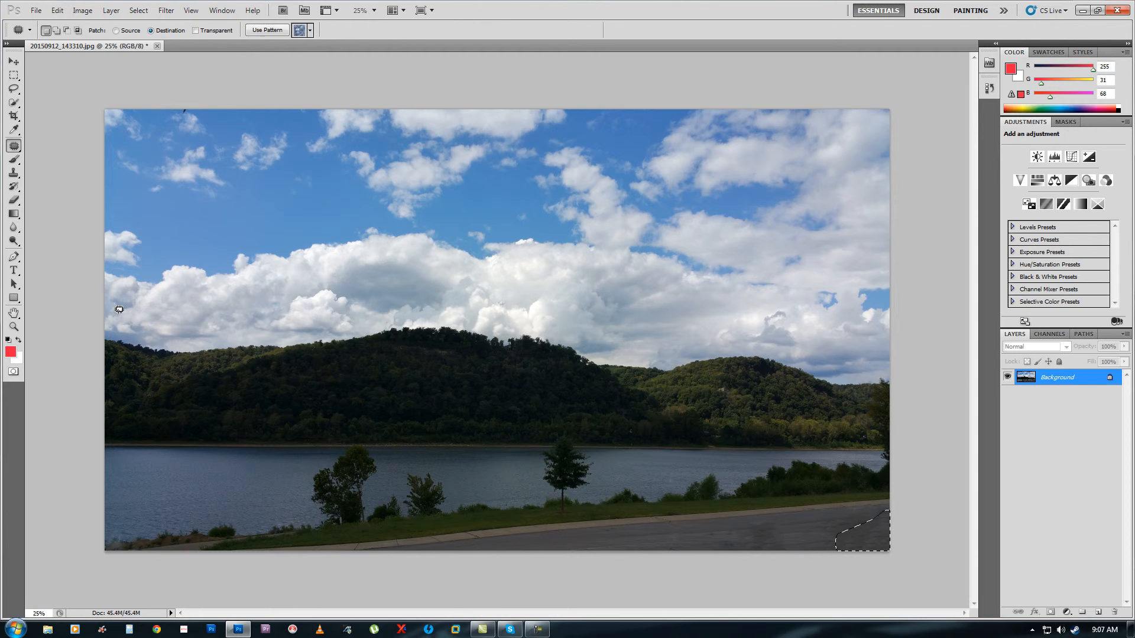
Switch through the Spot Healing Brush to the Healing Brush and try it on the sky and the asphalt
left_click(13, 145)
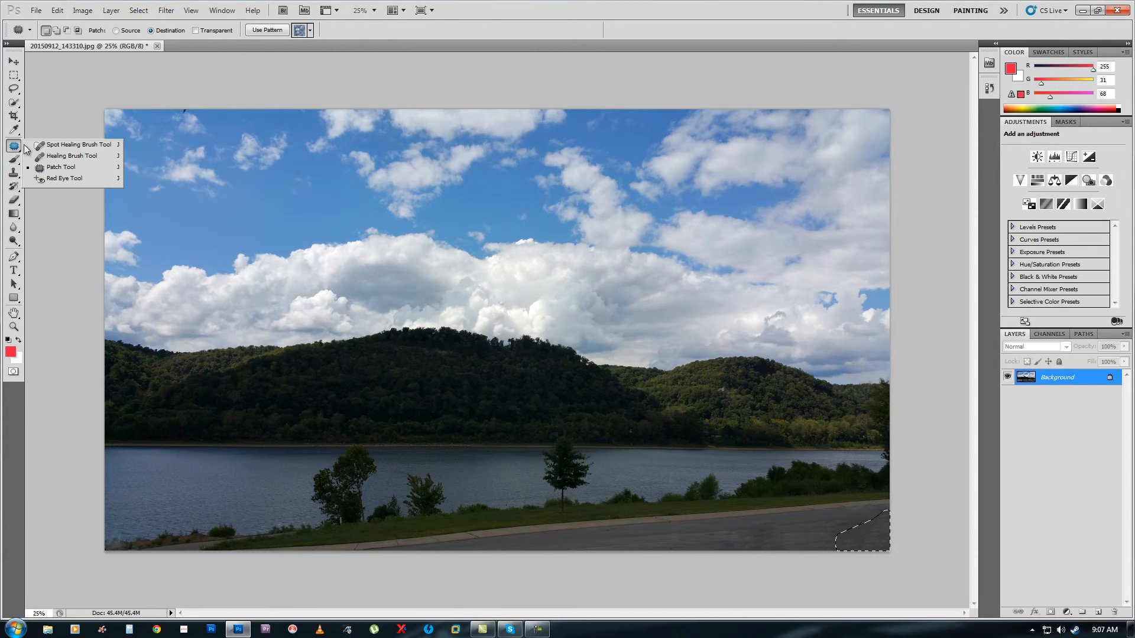
left_click(50, 145)
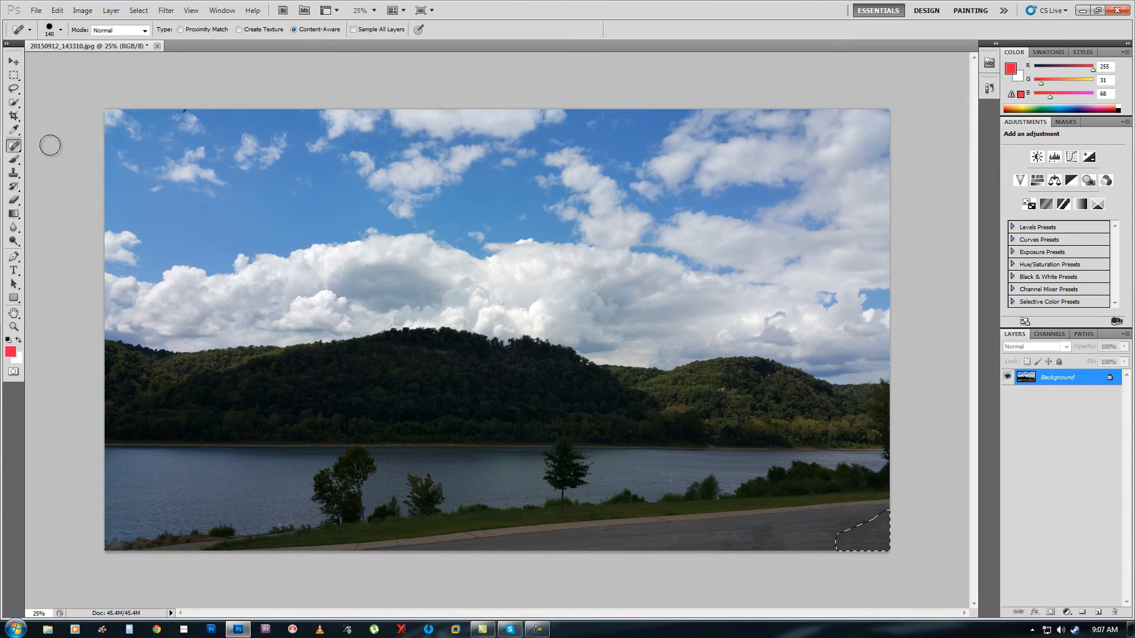
left_click(16, 149)
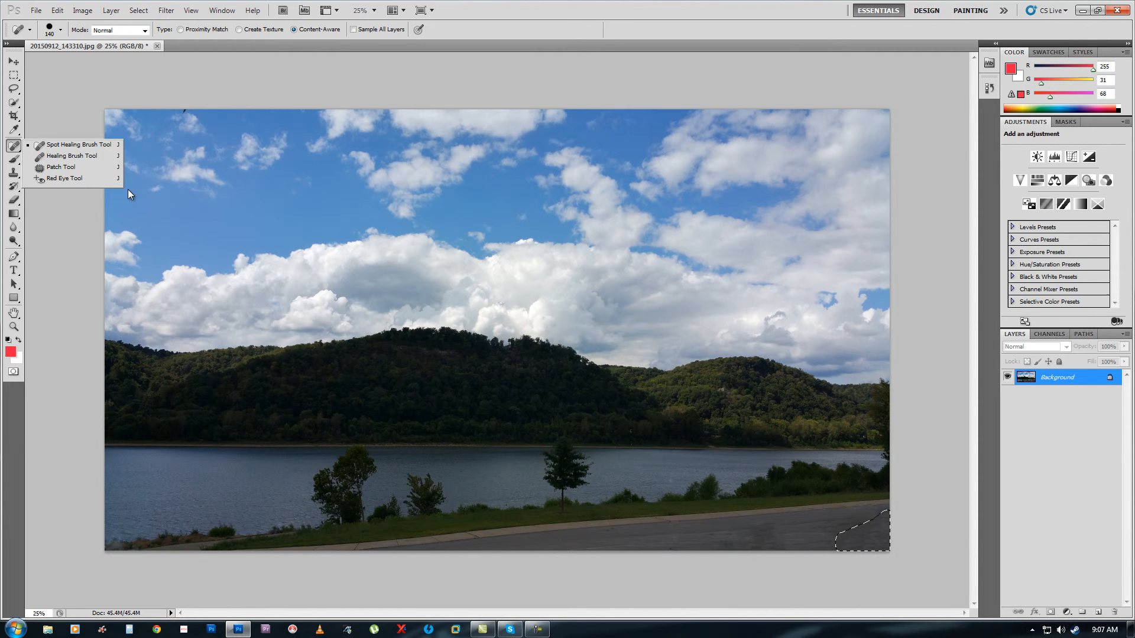
left_click(67, 157)
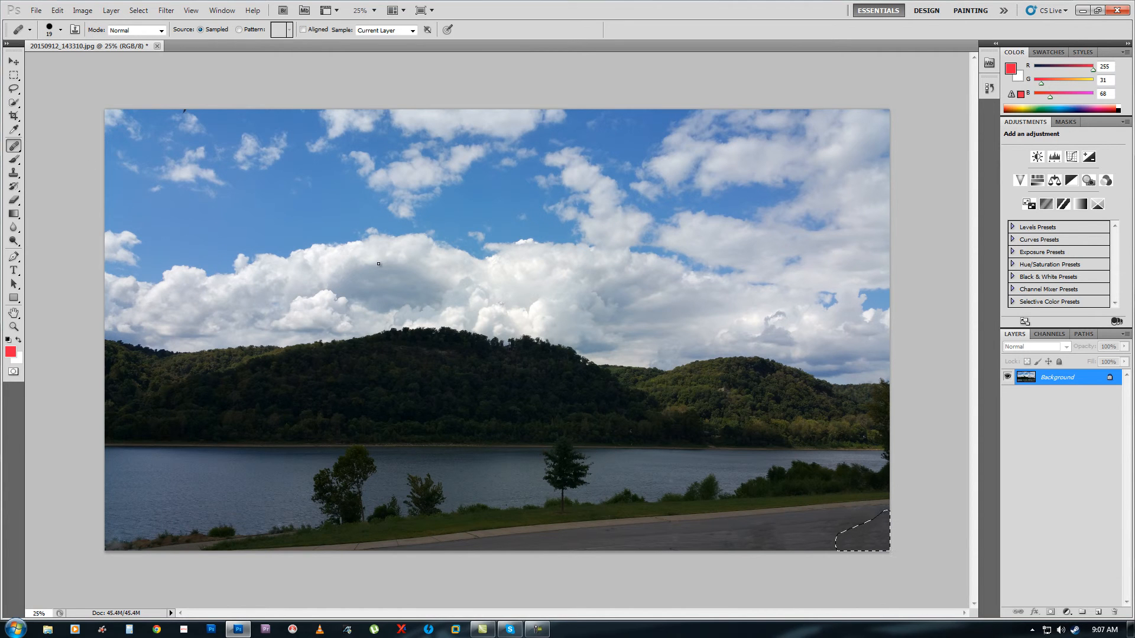
left_click(233, 219)
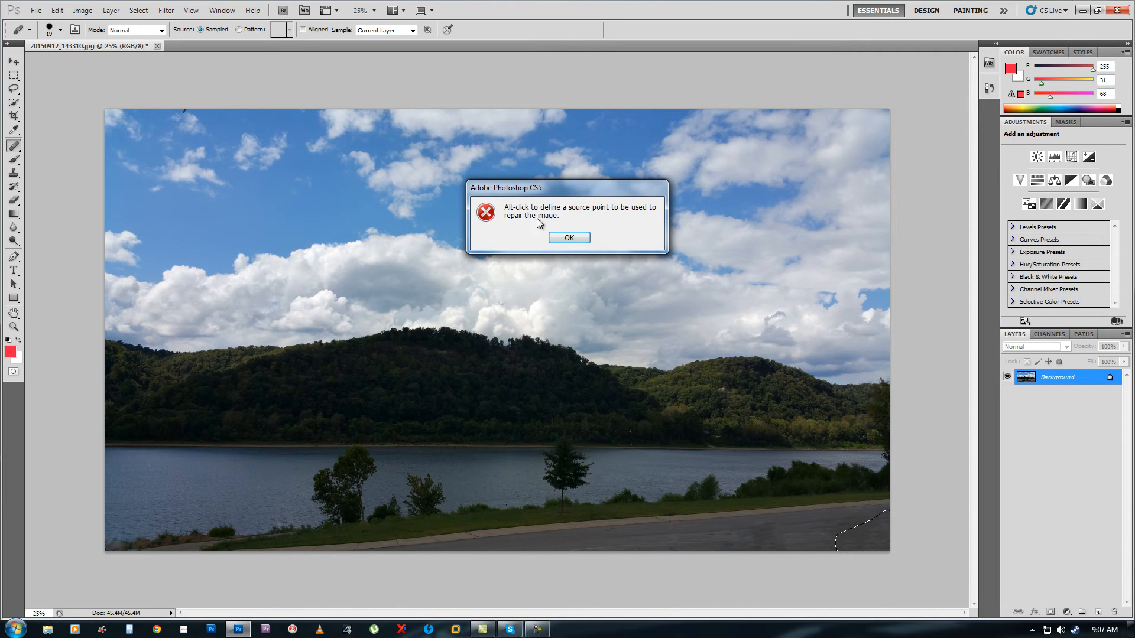
left_click(569, 237)
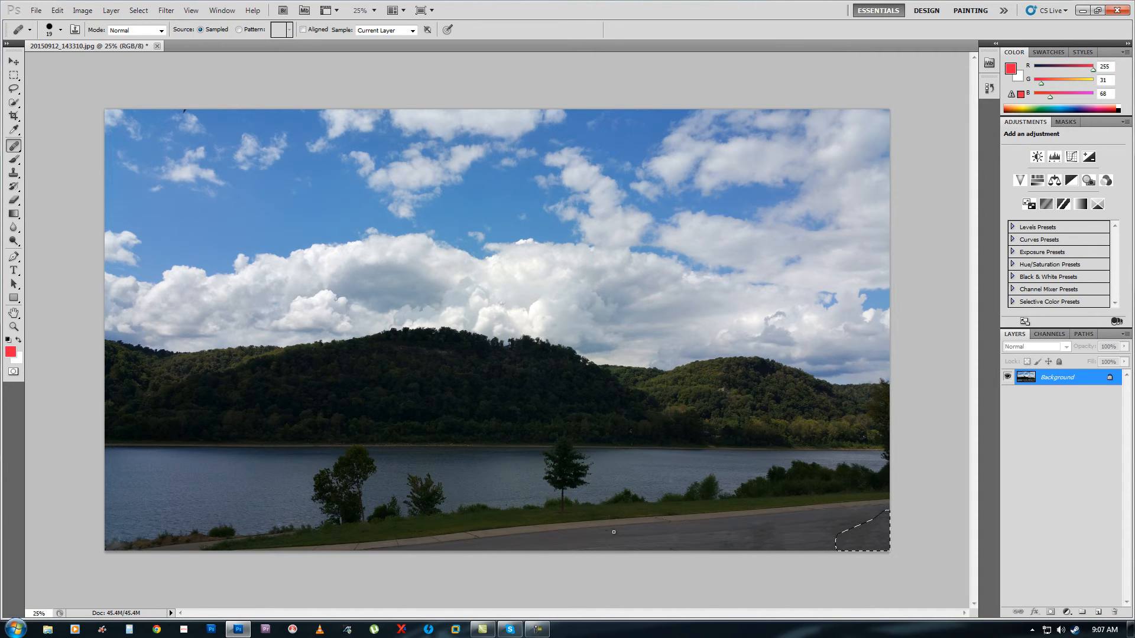
left_click(602, 537)
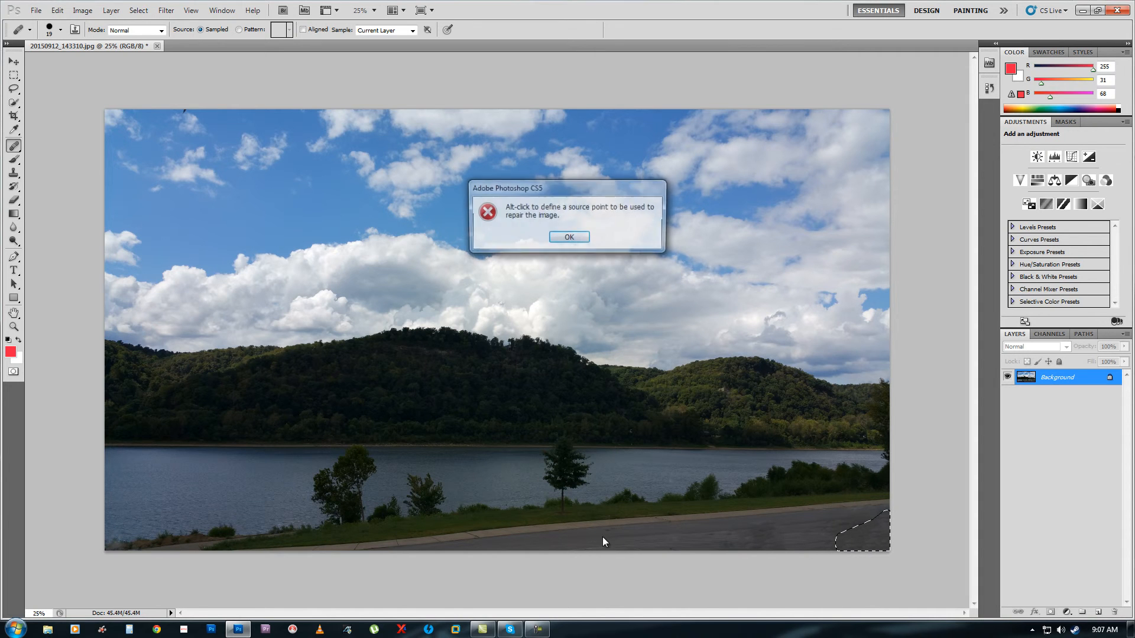
left_click(569, 237)
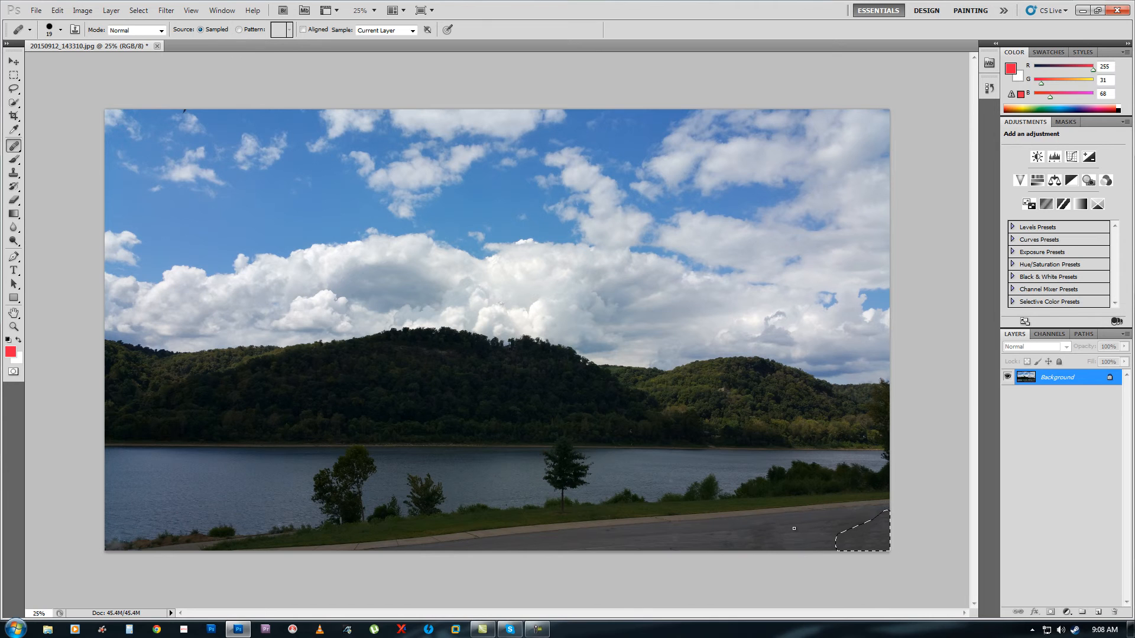
Check the Healing Brush's size, hardness and spacing settings over the road
right_click(734, 392)
left_click(721, 393)
right_click(797, 526)
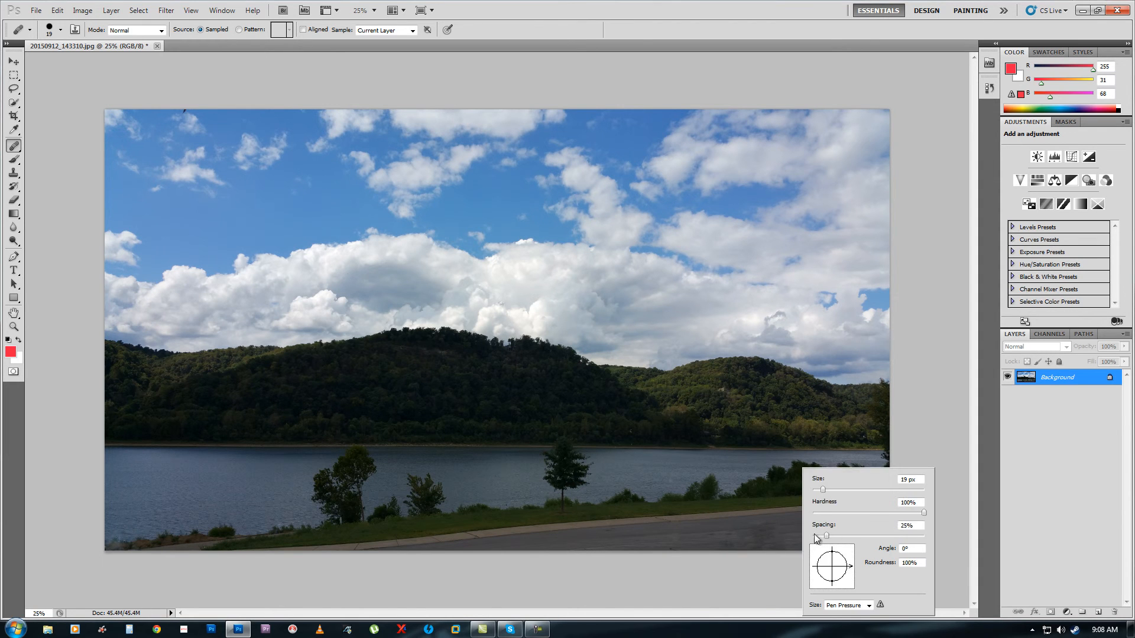
left_click(768, 534)
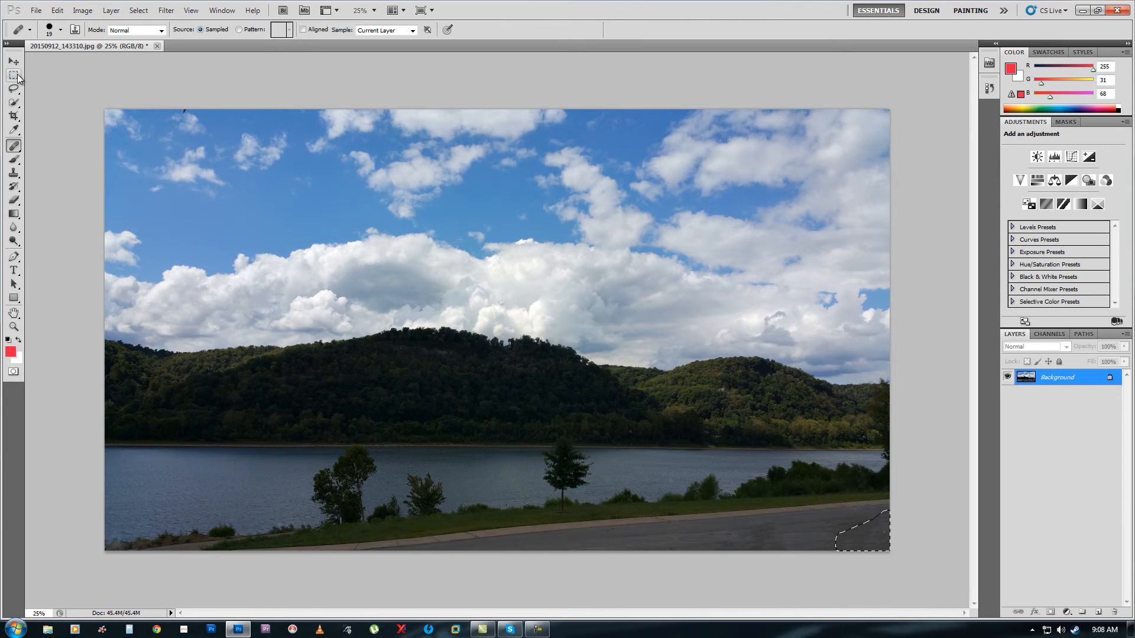
Switch to the Patch tool and deselect the outlined area in the road's corner
right_click(13, 145)
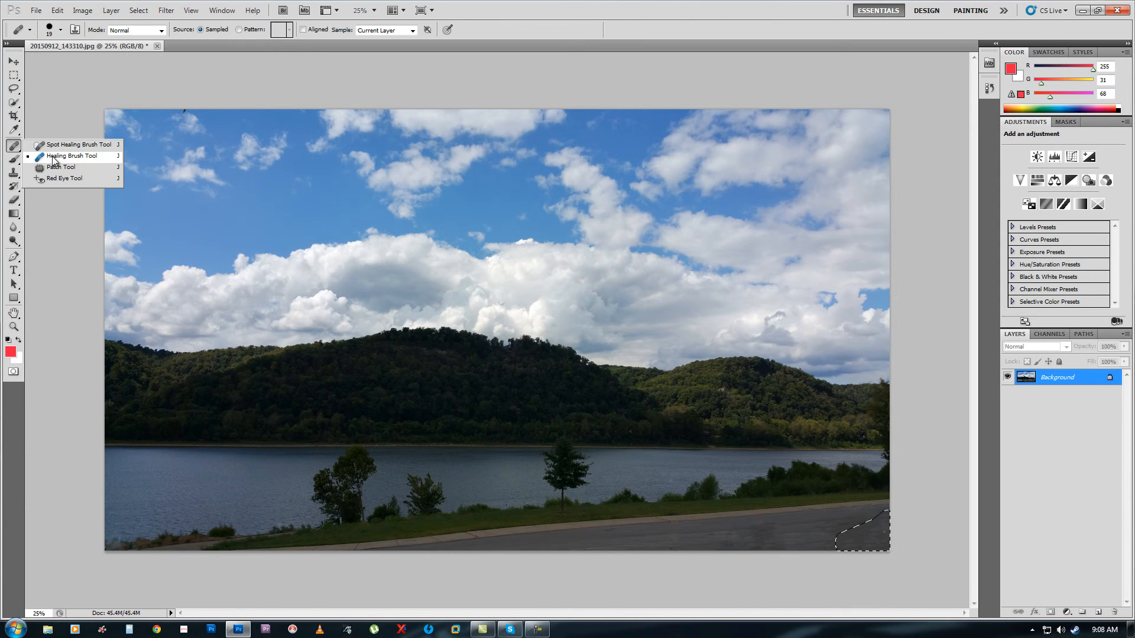
left_click(68, 168)
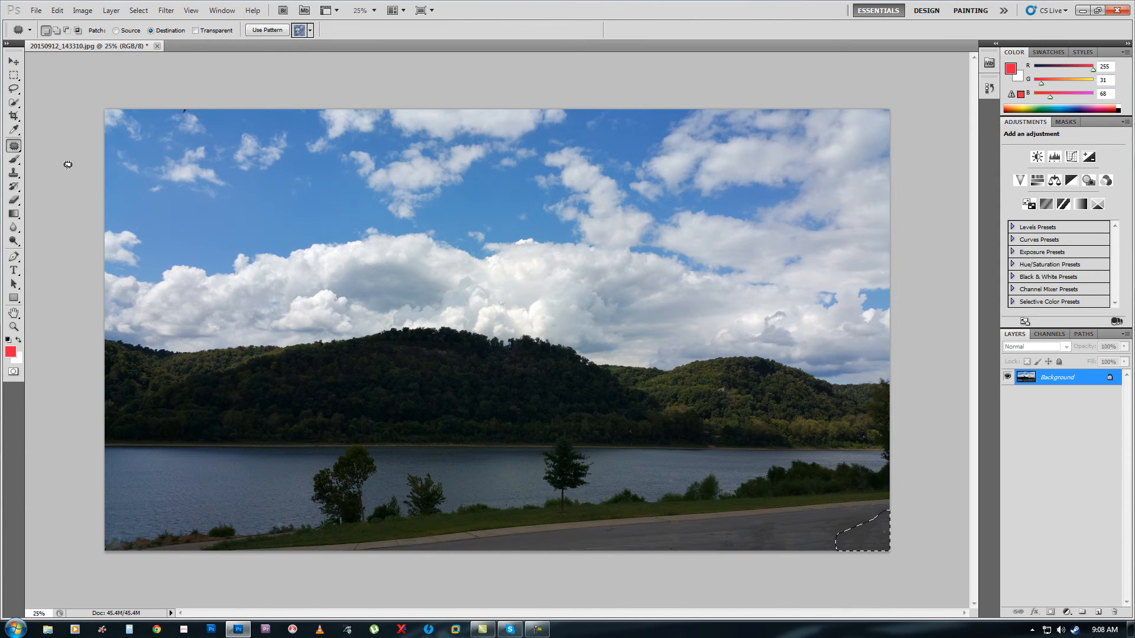
right_click(854, 535)
right_click(778, 519)
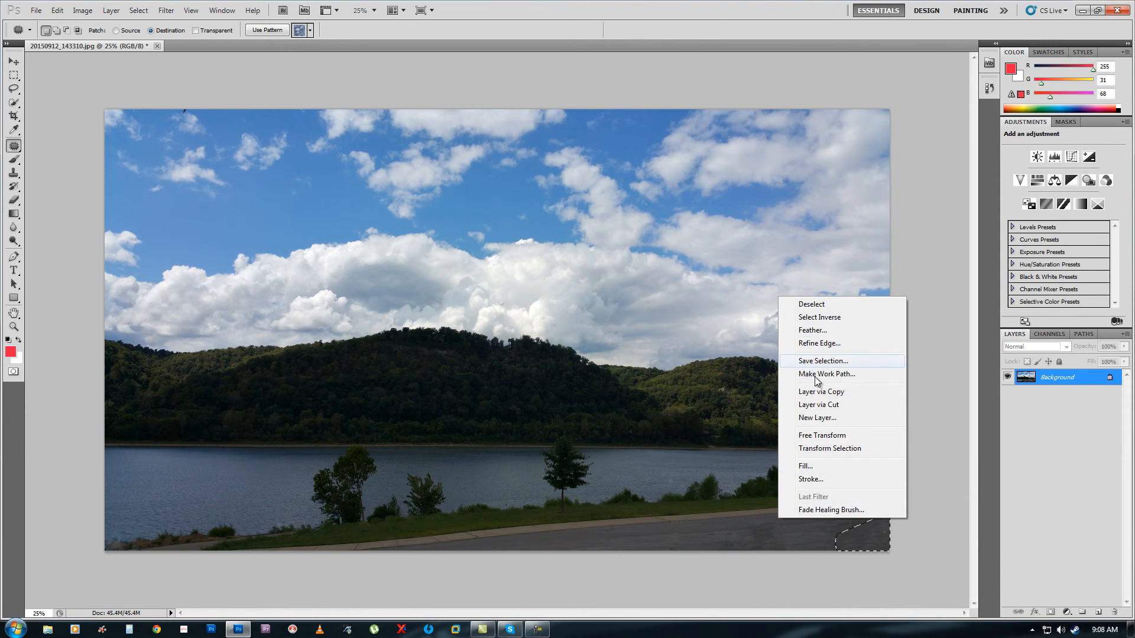
left_click(823, 305)
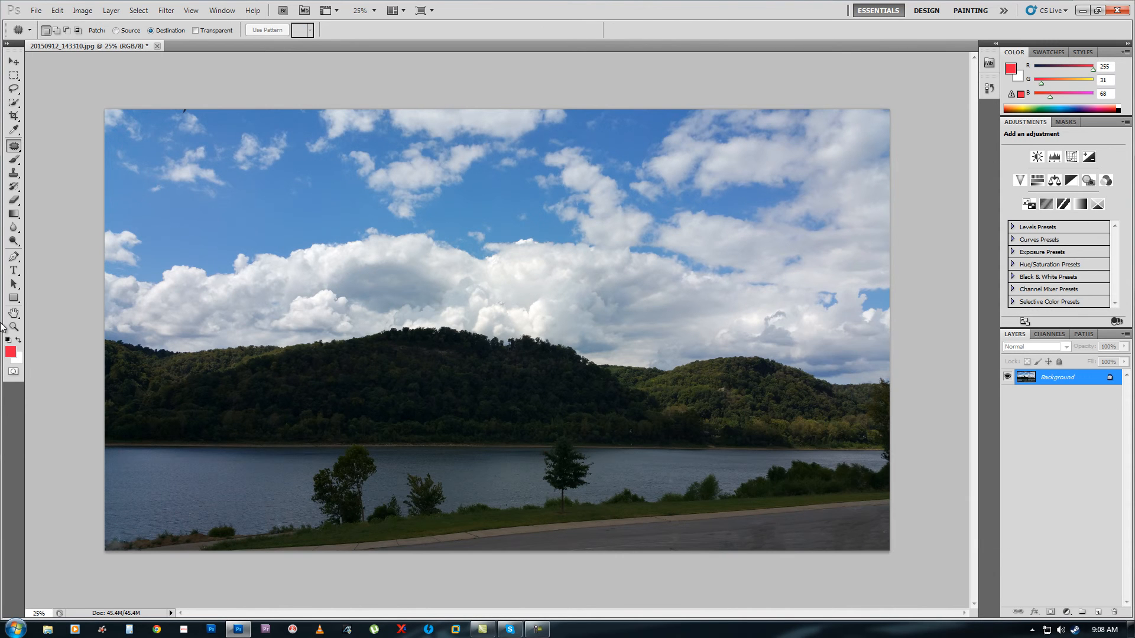
Try the Healing Brush at 2338 px over the sky and hills, and cancel the stroke
right_click(15, 147)
left_click(65, 155)
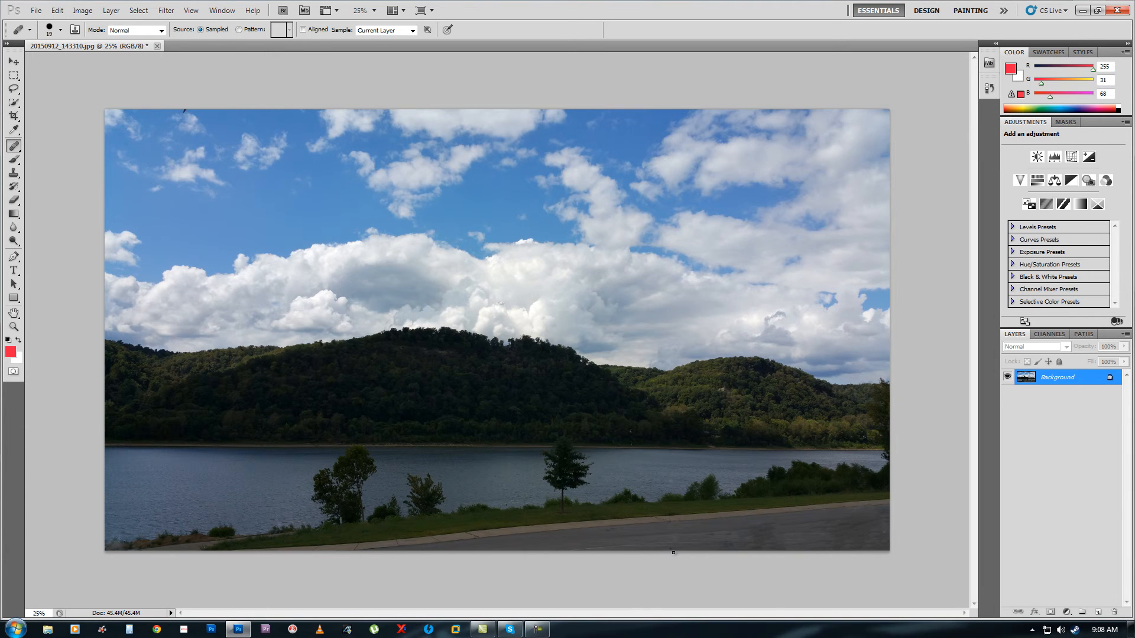
right_click(711, 532)
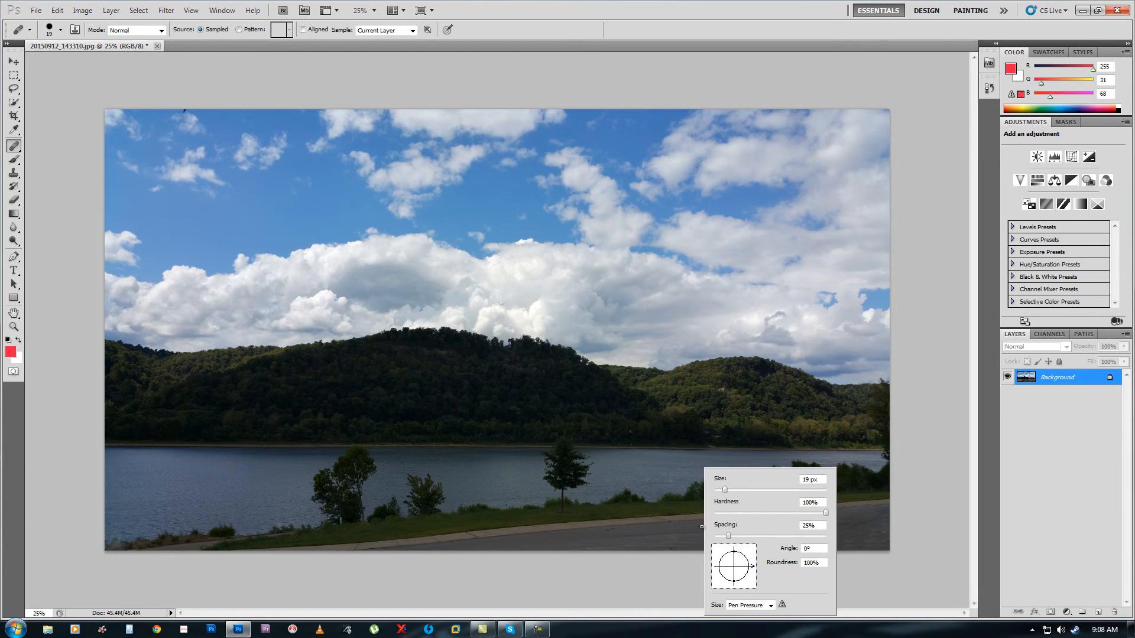
left_click(757, 490)
left_click_drag(821, 492, 823, 493)
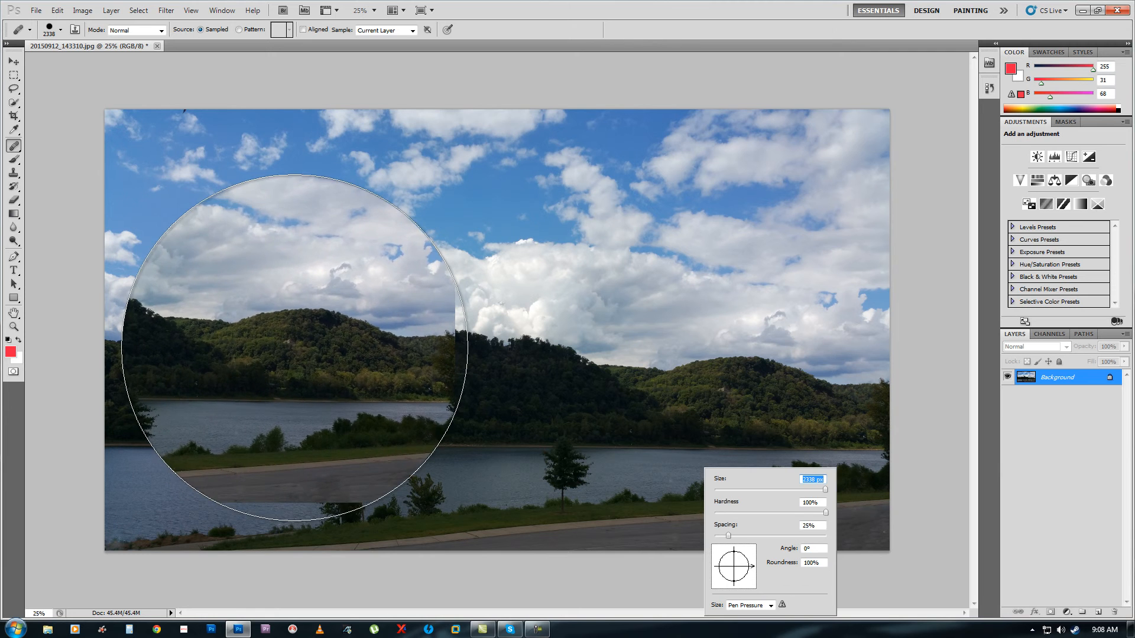
left_click(294, 347)
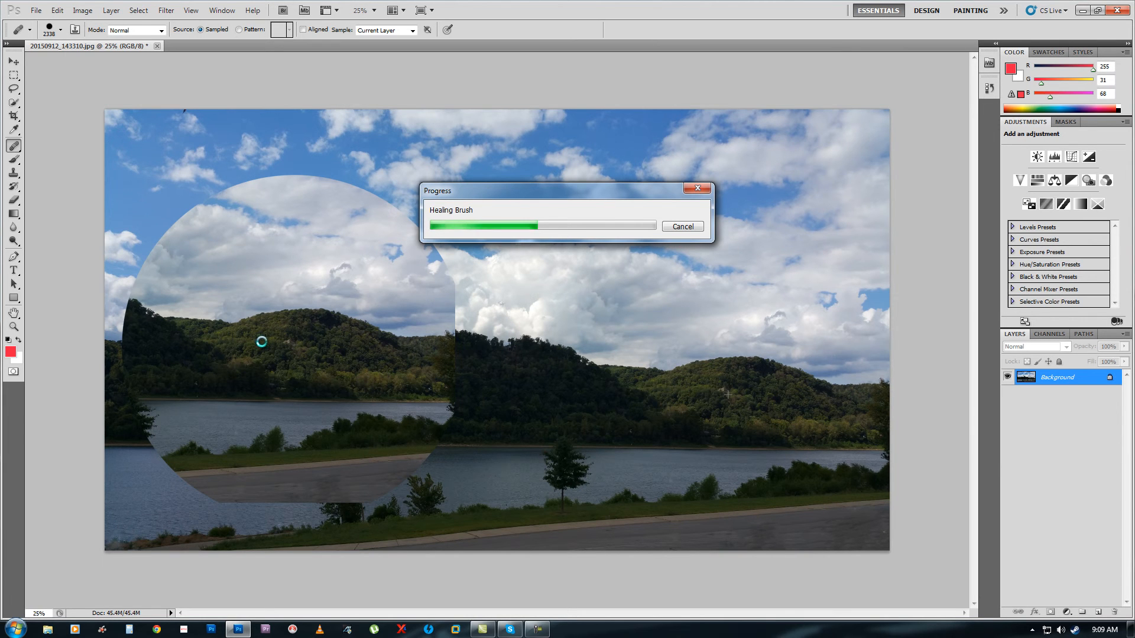
left_click(682, 227)
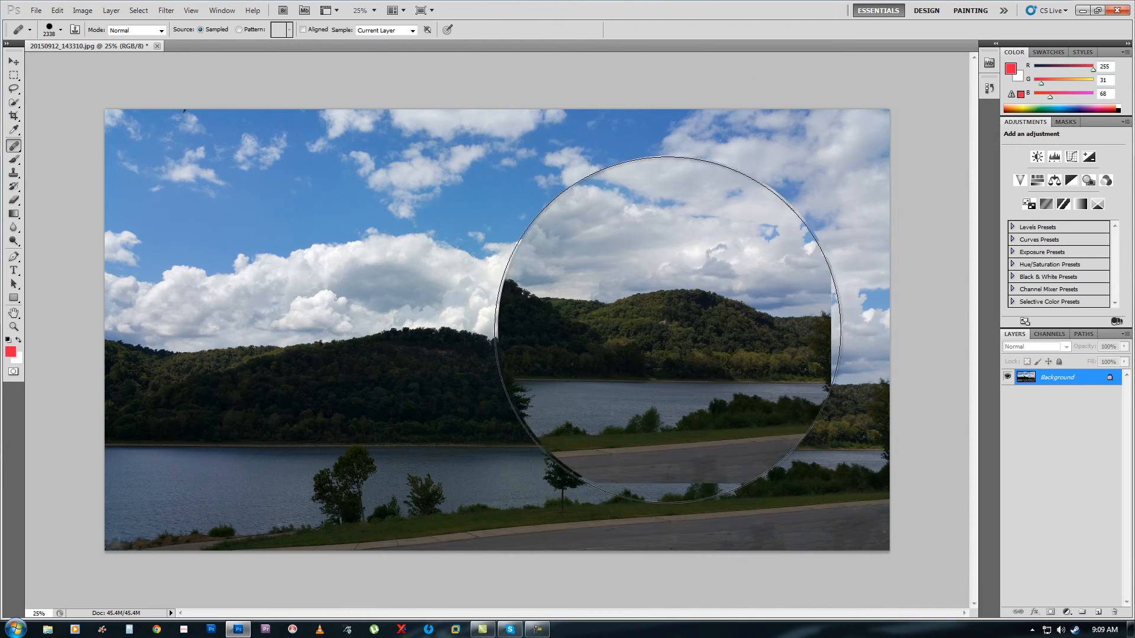
Reduce the Healing Brush to 78 px and try broad strokes across the clouds, hills and lake, cancelling the result
right_click(669, 334)
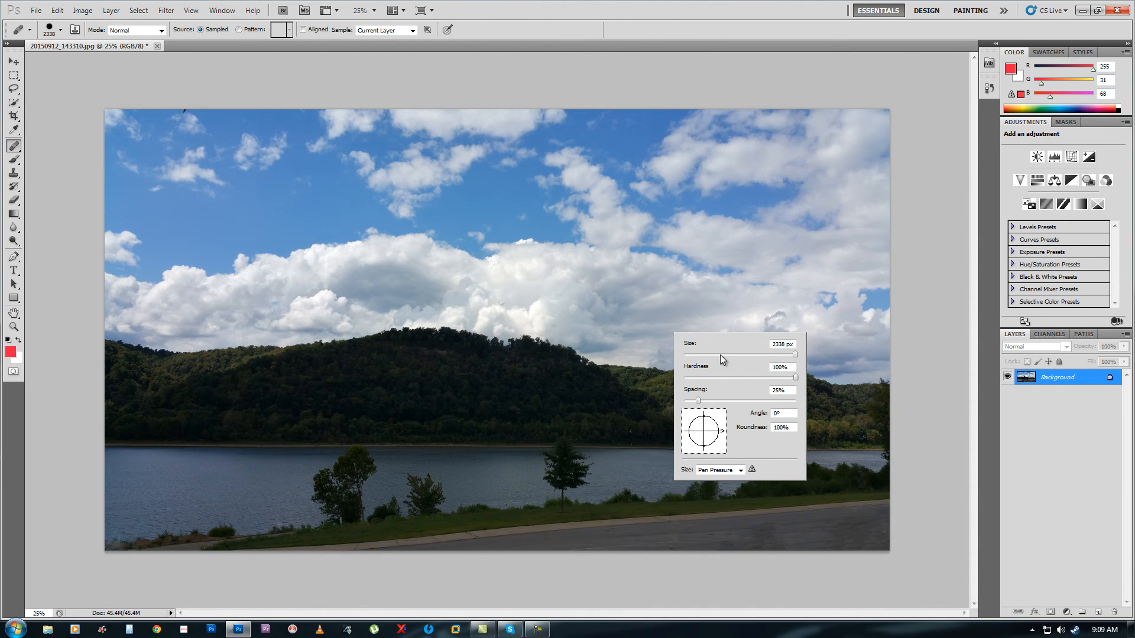
left_click(703, 355)
left_click(728, 355)
left_click(664, 536)
mouse_move(664, 535)
left_mouse_down()
mouse_move(809, 536)
mouse_move(789, 529)
mouse_move(666, 532)
mouse_move(764, 544)
mouse_move(665, 548)
mouse_move(813, 545)
mouse_move(744, 558)
mouse_move(698, 530)
mouse_move(641, 545)
mouse_move(653, 485)
mouse_move(709, 496)
mouse_move(740, 482)
mouse_move(709, 471)
mouse_move(647, 489)
mouse_move(676, 507)
mouse_move(736, 508)
mouse_move(712, 482)
mouse_move(657, 499)
mouse_move(726, 506)
mouse_move(639, 520)
mouse_move(673, 528)
mouse_move(757, 511)
mouse_move(795, 523)
mouse_move(825, 552)
mouse_move(874, 528)
mouse_move(829, 516)
mouse_move(872, 497)
mouse_move(806, 488)
mouse_move(825, 497)
mouse_move(815, 470)
mouse_move(815, 482)
mouse_move(773, 477)
mouse_move(816, 455)
mouse_move(763, 497)
mouse_move(780, 509)
mouse_move(550, 421)
mouse_move(349, 371)
mouse_move(482, 313)
mouse_move(444, 272)
mouse_move(529, 278)
mouse_move(51, 359)
mouse_move(185, 410)
mouse_move(358, 442)
mouse_move(650, 439)
mouse_move(238, 473)
mouse_move(686, 518)
mouse_move(220, 547)
mouse_move(113, 517)
mouse_move(425, 524)
mouse_move(118, 497)
mouse_move(153, 480)
left_mouse_up()
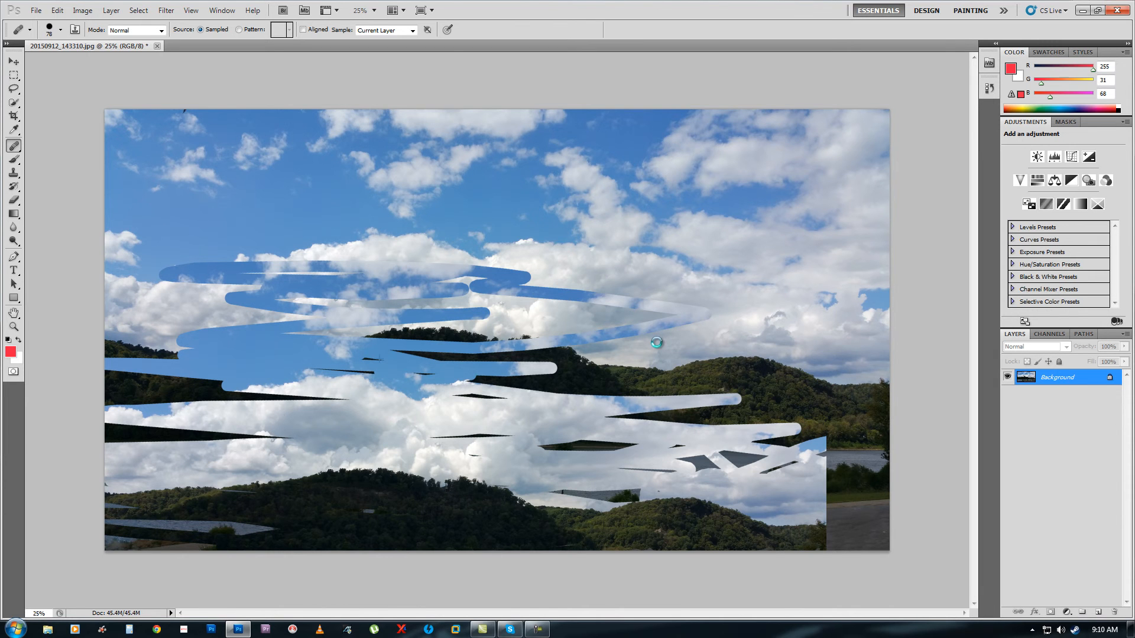
left_click(688, 232)
left_click_drag(707, 446, 705, 458)
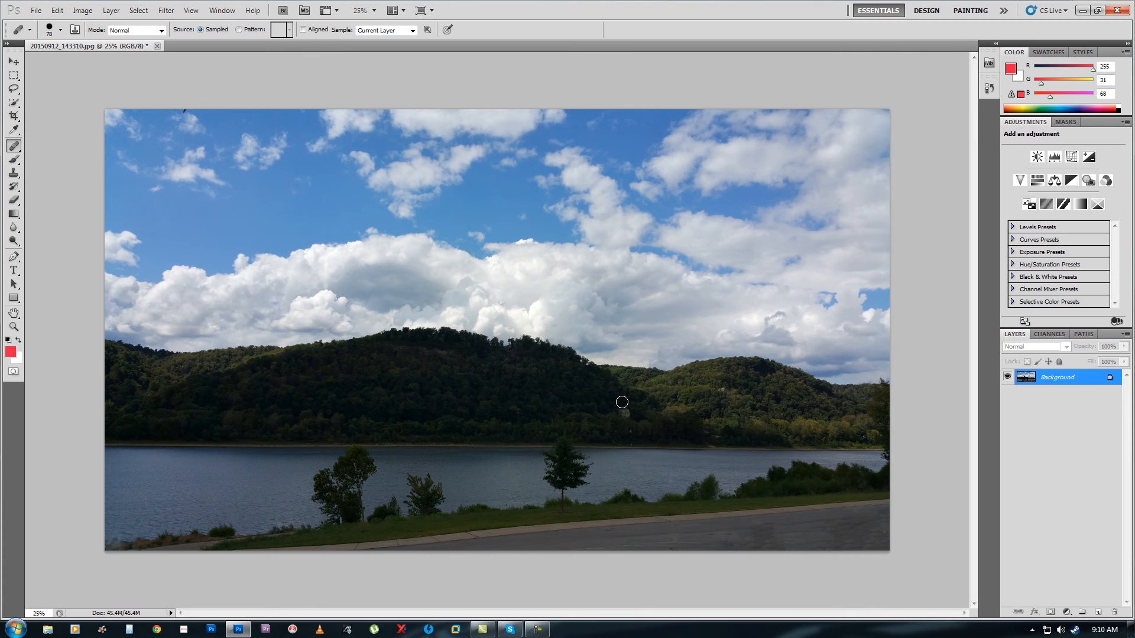
Select the Spot Healing Brush in Content-Aware mode and set its size to 65 px
right_click(13, 146)
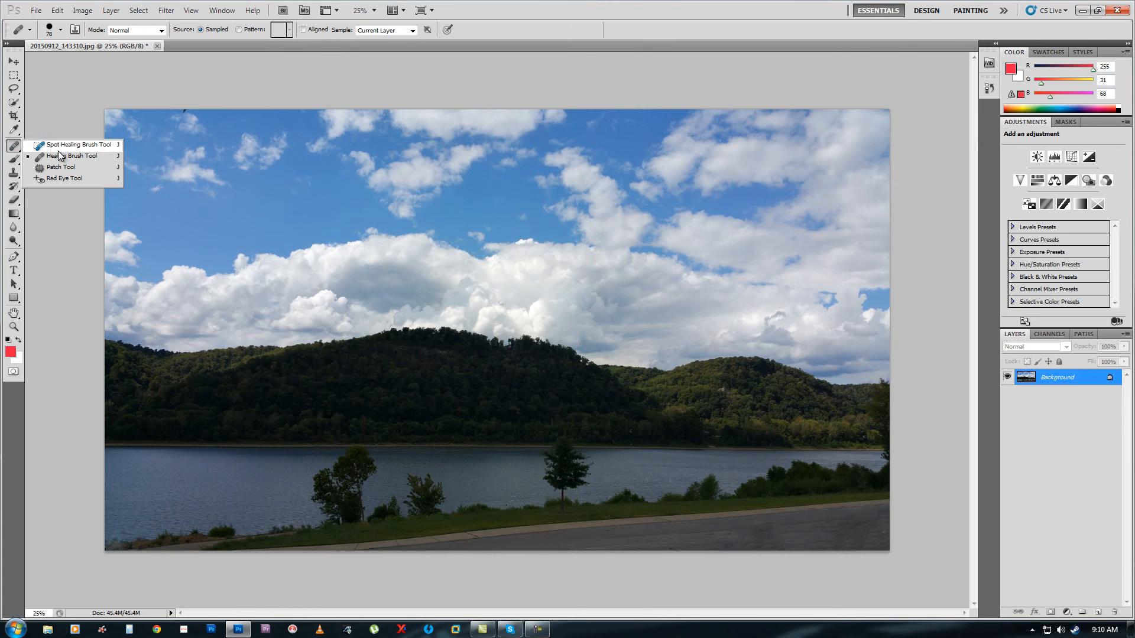
left_click(62, 146)
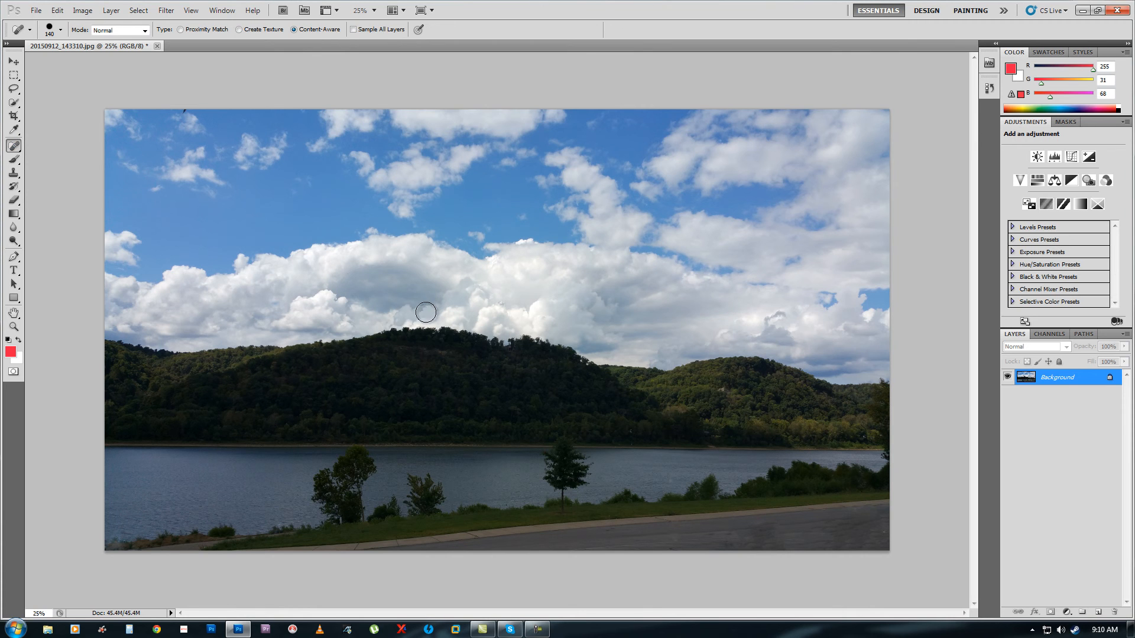
right_click(615, 339)
left_click(642, 359)
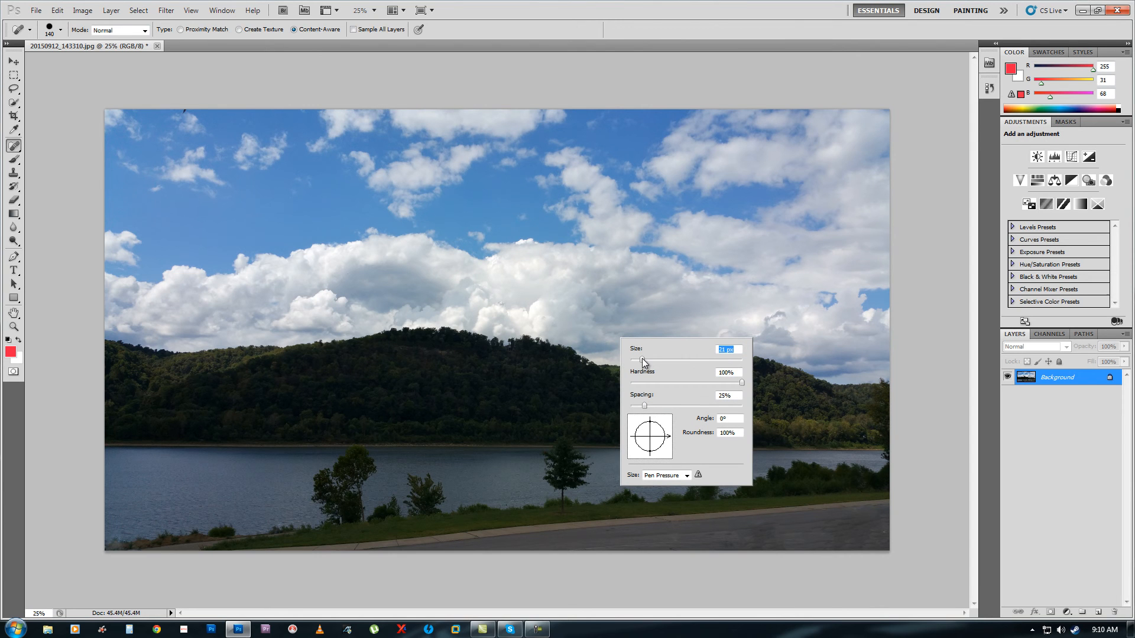
left_click(769, 524)
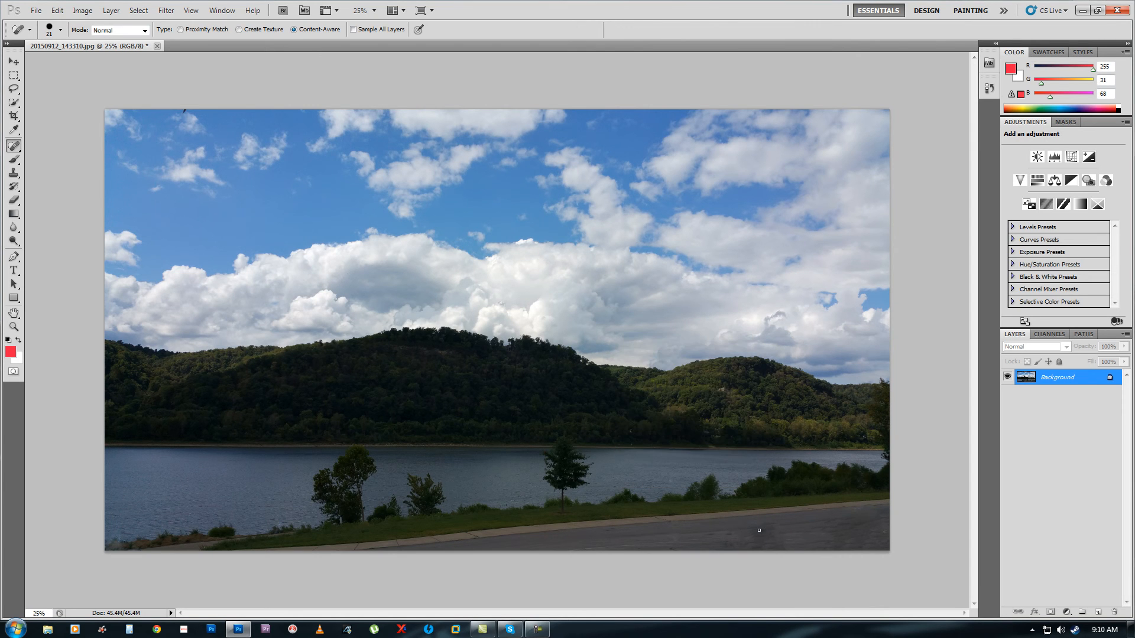
right_click(727, 529)
left_click(779, 490)
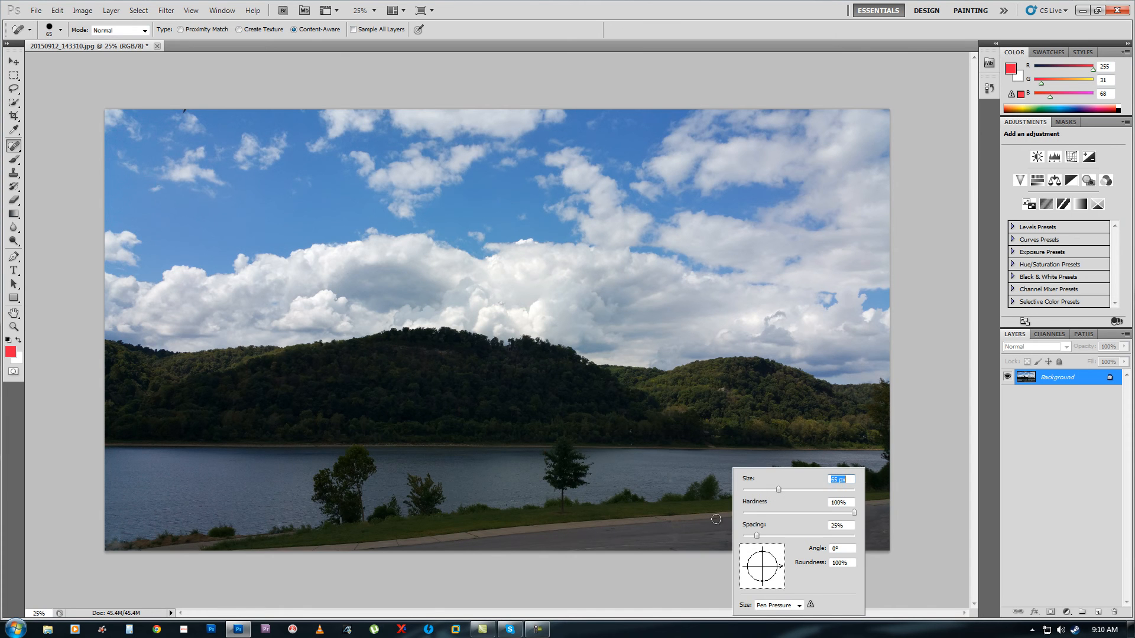
left_click(668, 548)
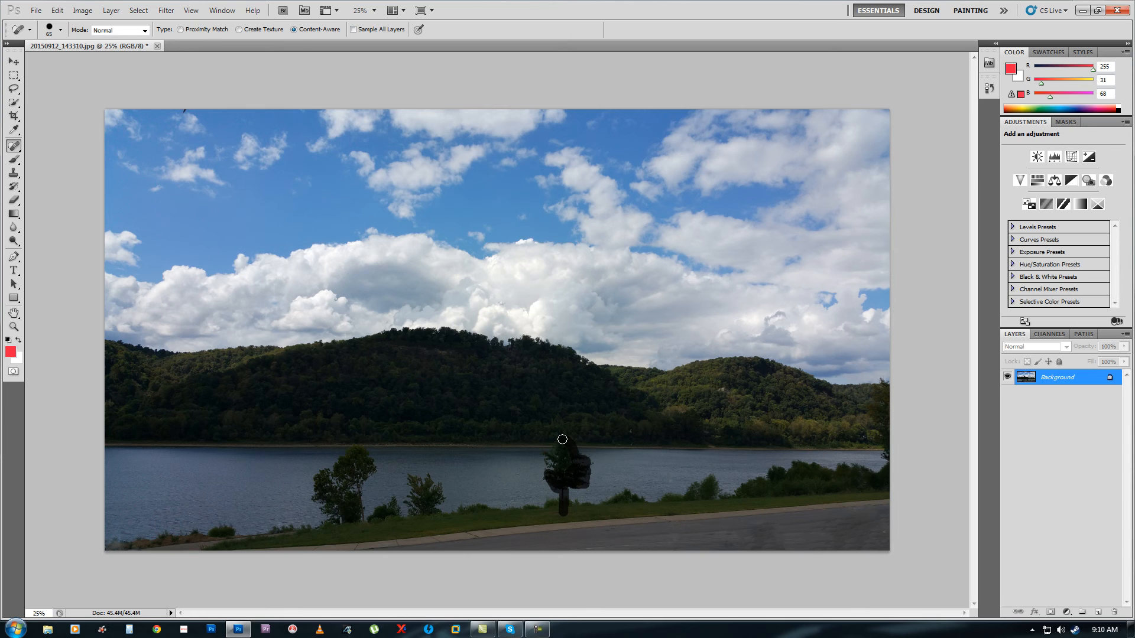
Remove the lone pine tree and the tall bush beside the lake with the Spot Healing Brush, and clean up the leftover specks
left_click_drag(553, 454, 572, 442)
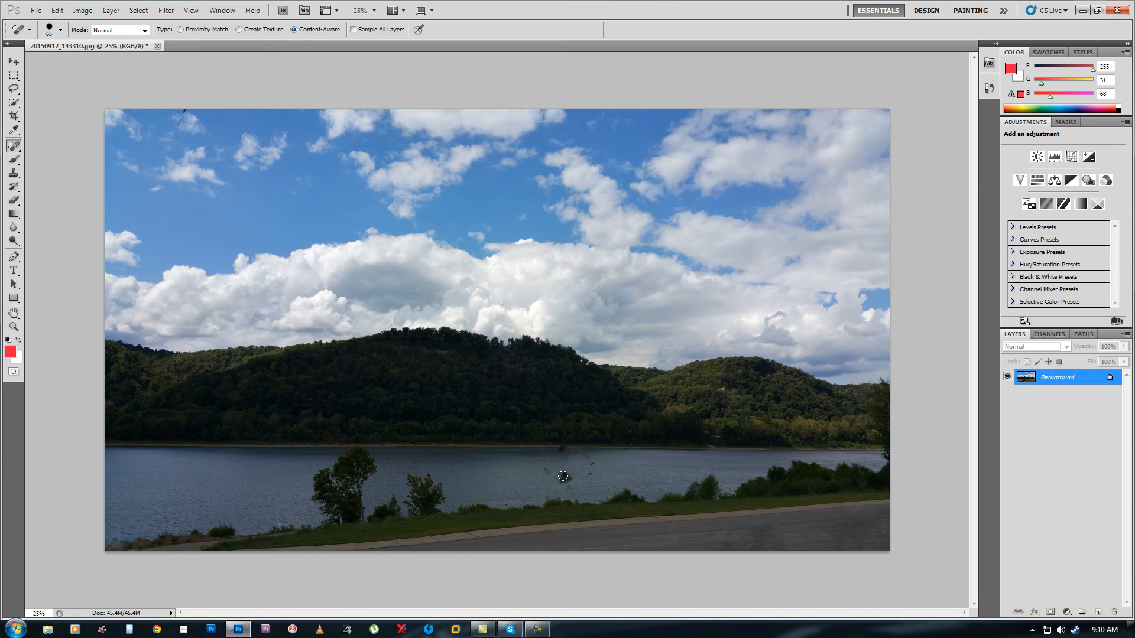
mouse_move(564, 489)
left_mouse_down()
mouse_move(598, 472)
mouse_move(563, 447)
mouse_move(539, 462)
mouse_move(555, 473)
left_mouse_up()
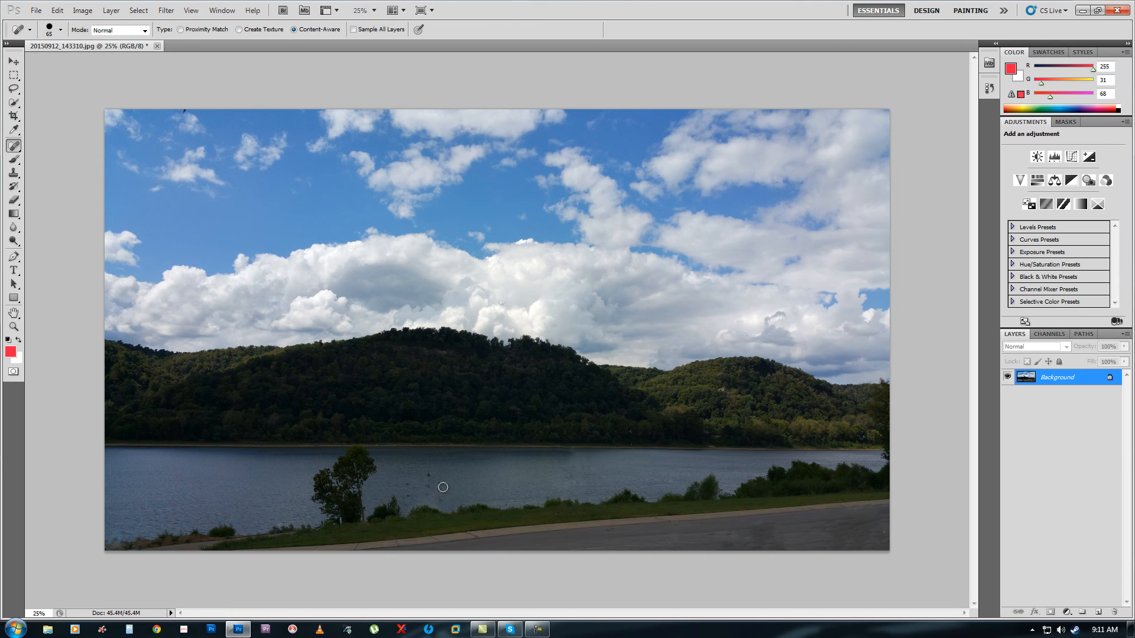
left_click(436, 484)
left_click(407, 483)
left_click(408, 497)
left_click(429, 495)
Enlarge the Spot Healing Brush slightly and heal away the small bush and dark spots along the near shoreline
right_click(226, 526)
left_click(290, 490)
left_click_drag(209, 532, 313, 527)
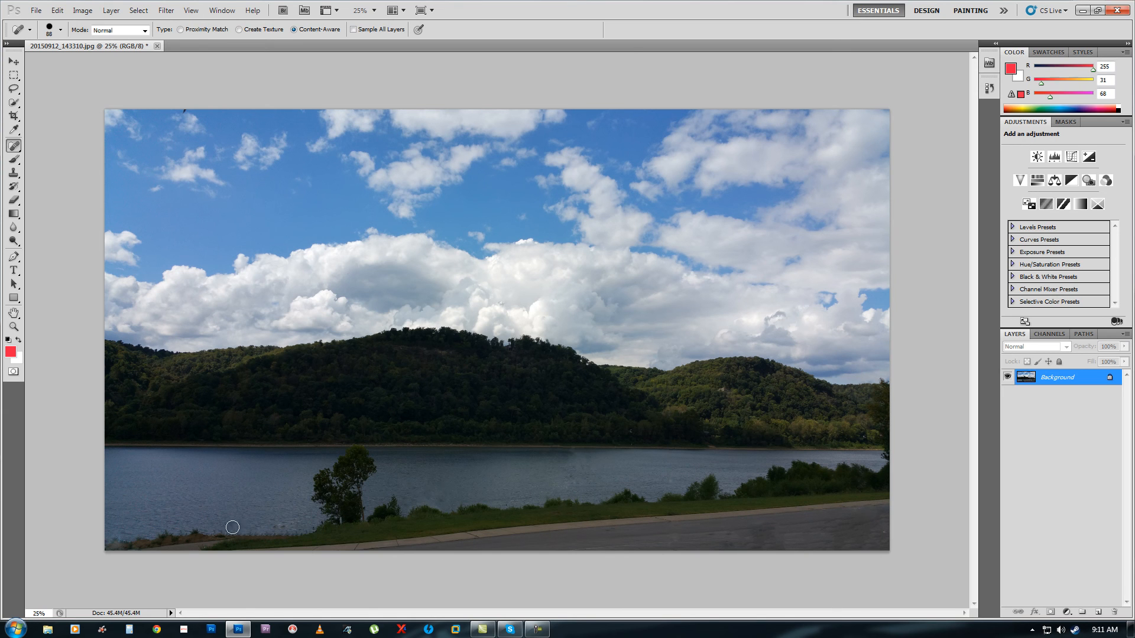
left_click(193, 530)
left_click(165, 532)
left_click(177, 538)
left_click(154, 542)
left_click(125, 548)
Paint out the small bushes on the grassy bank between the lake and the road, including the leftover dark patch
left_click(712, 477)
left_click(711, 481)
mouse_move(711, 492)
left_mouse_down()
mouse_move(660, 500)
mouse_move(703, 482)
mouse_move(689, 486)
left_mouse_up()
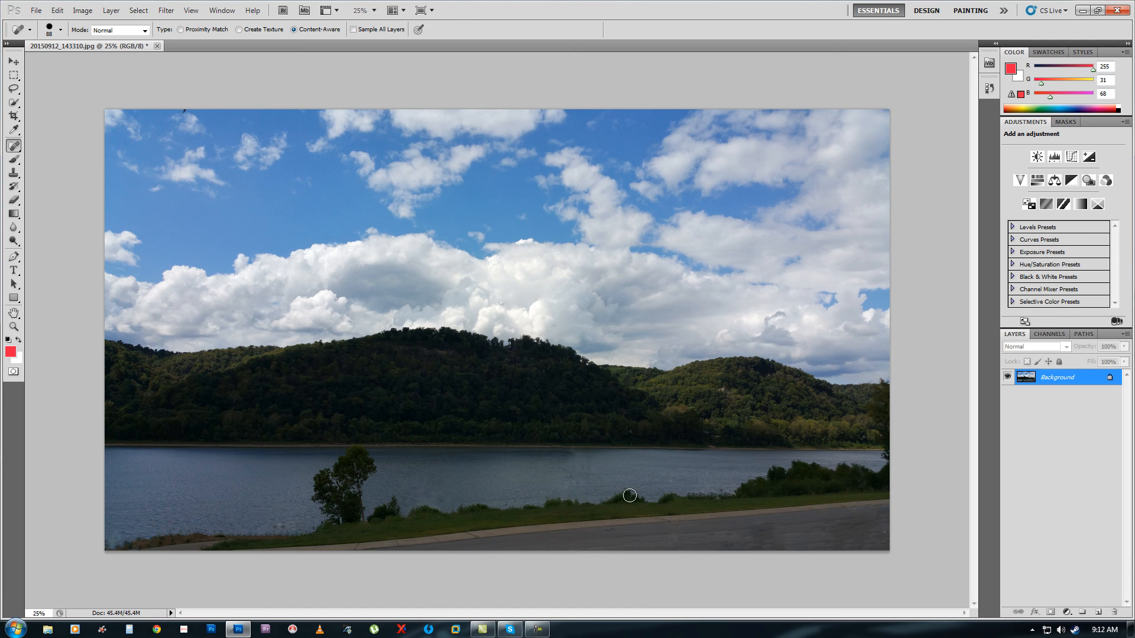
mouse_move(628, 495)
left_mouse_down()
mouse_move(638, 496)
mouse_move(620, 488)
mouse_move(616, 500)
left_mouse_up()
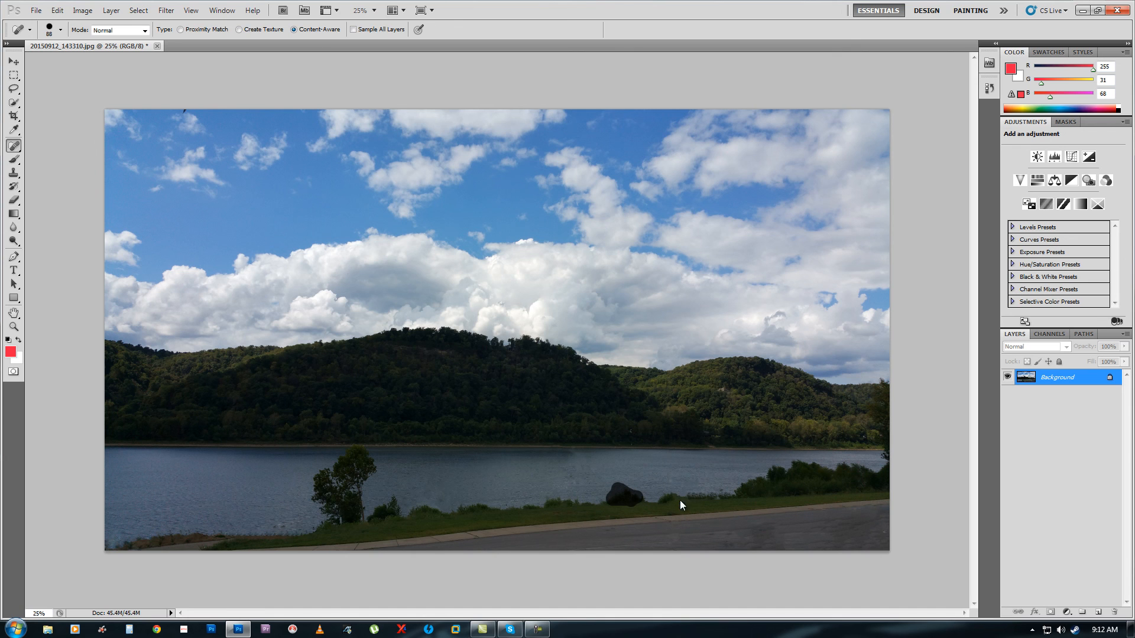
left_click_drag(666, 501, 670, 492)
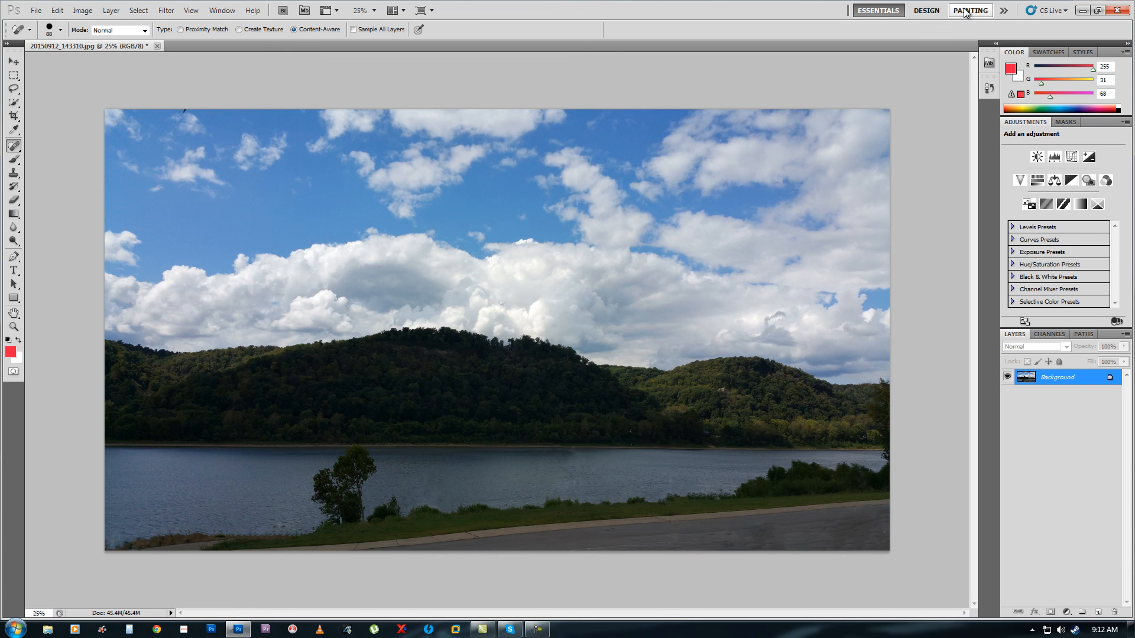
Quit Photoshop without saving the changes to 20150912_143310.jpg
left_click(1117, 10)
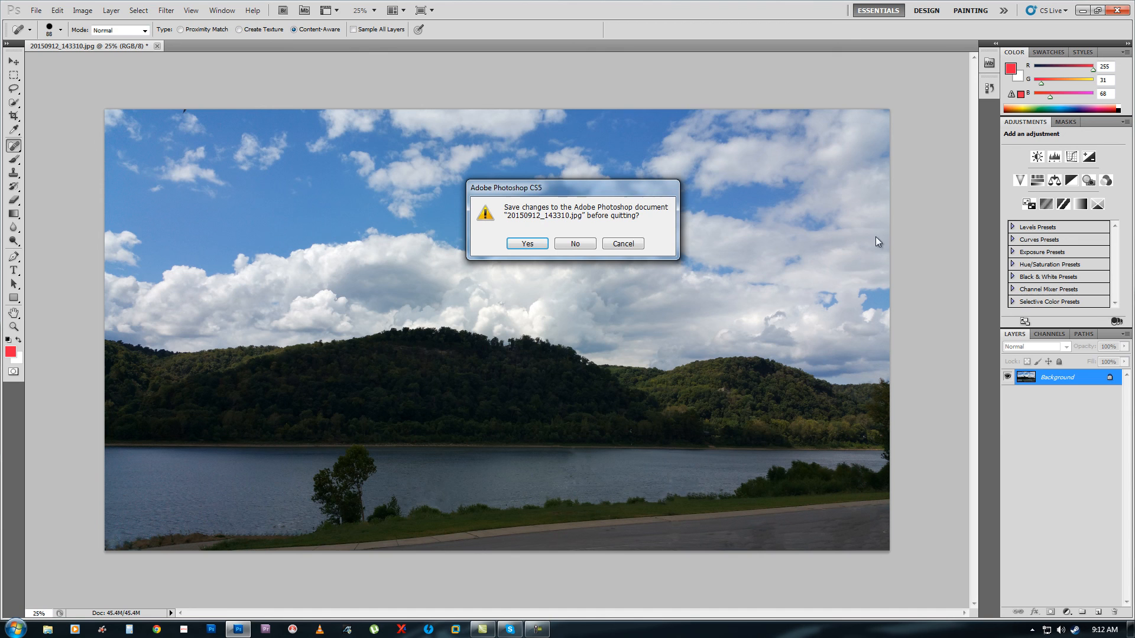
left_click(576, 243)
Permanently delete the two photo files from the desktop
left_click_drag(381, 224, 170, 543)
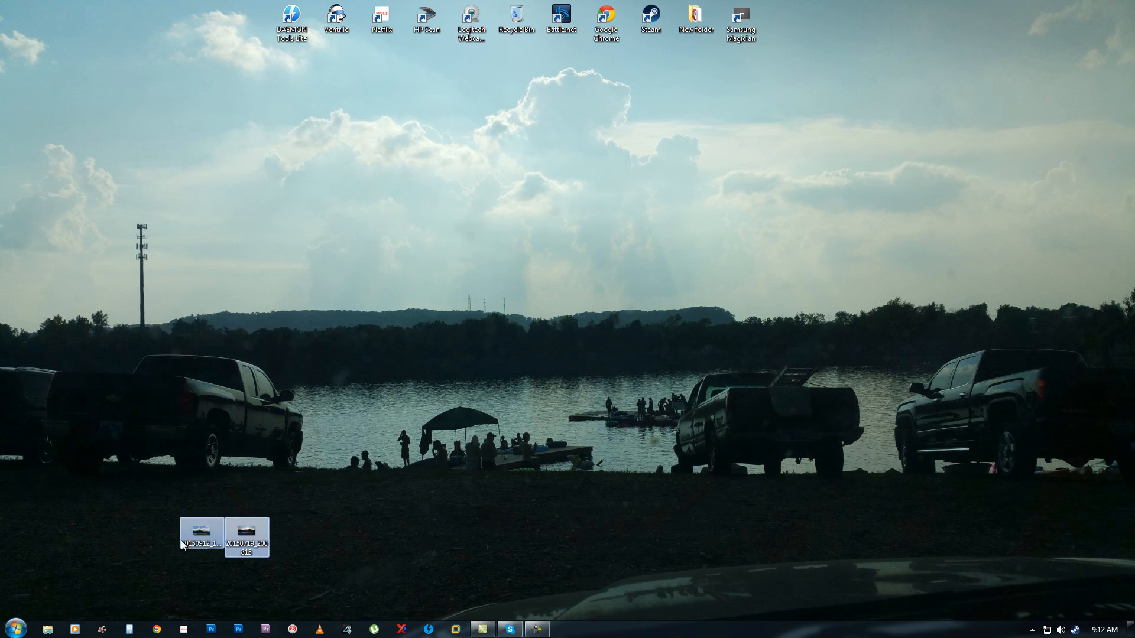
right_click(198, 537)
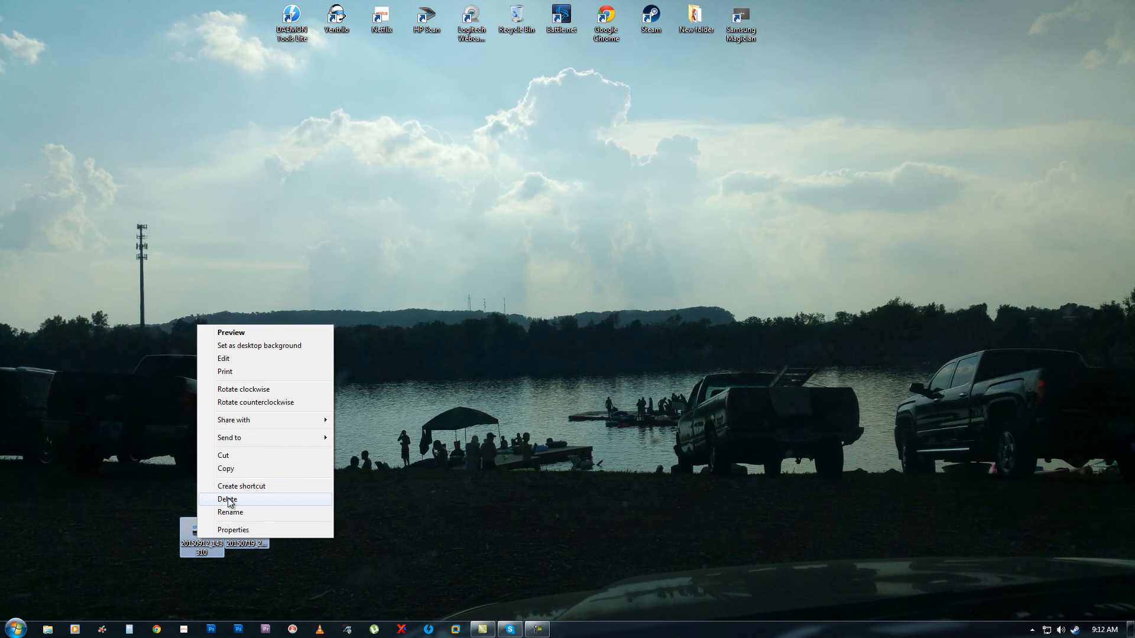
left_click(228, 500)
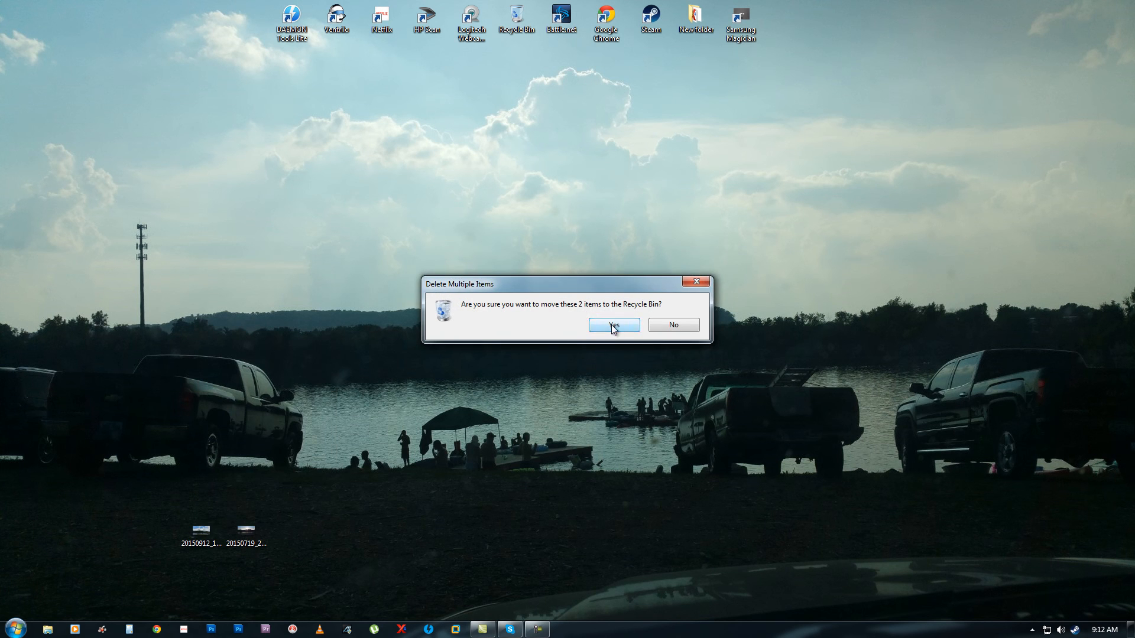
left_click(670, 331)
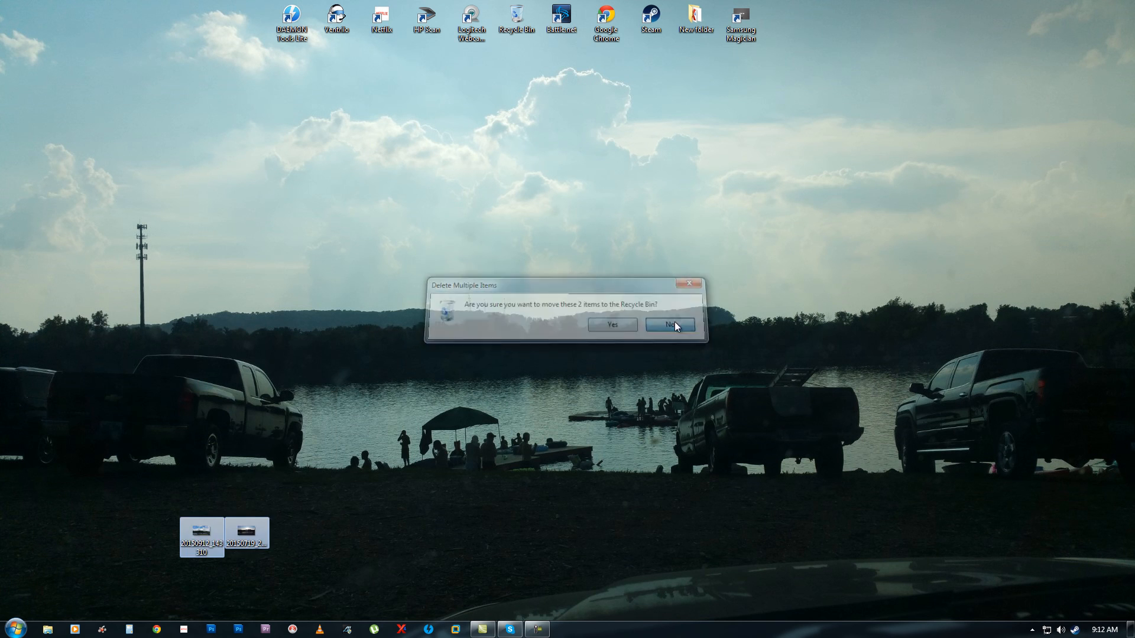
right_click(244, 526)
left_click(275, 485)
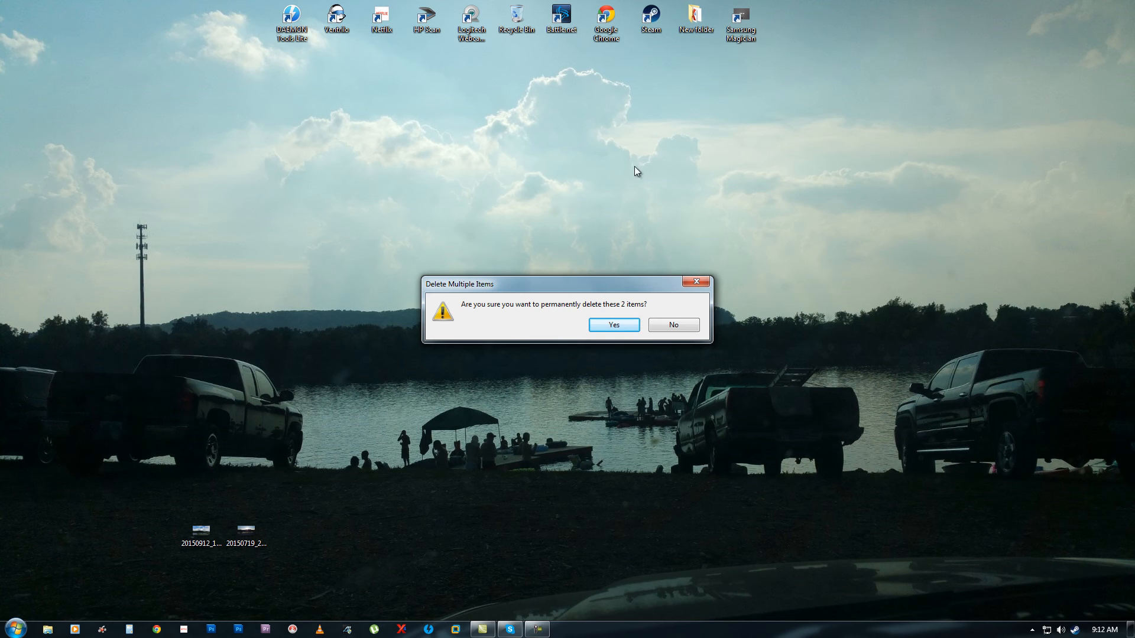
left_click(617, 327)
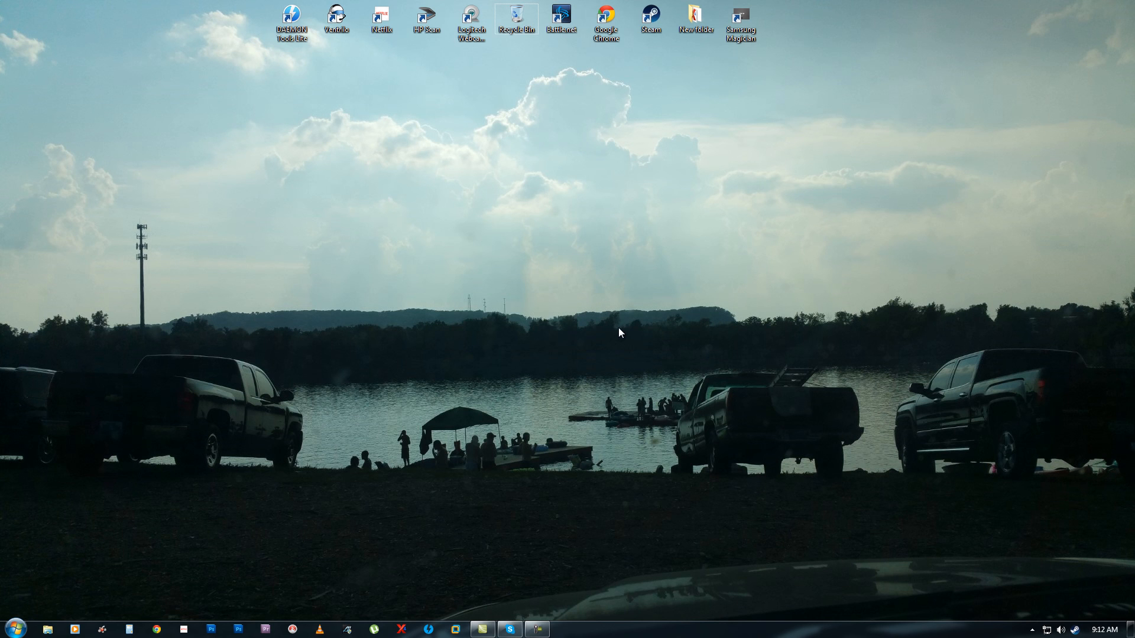